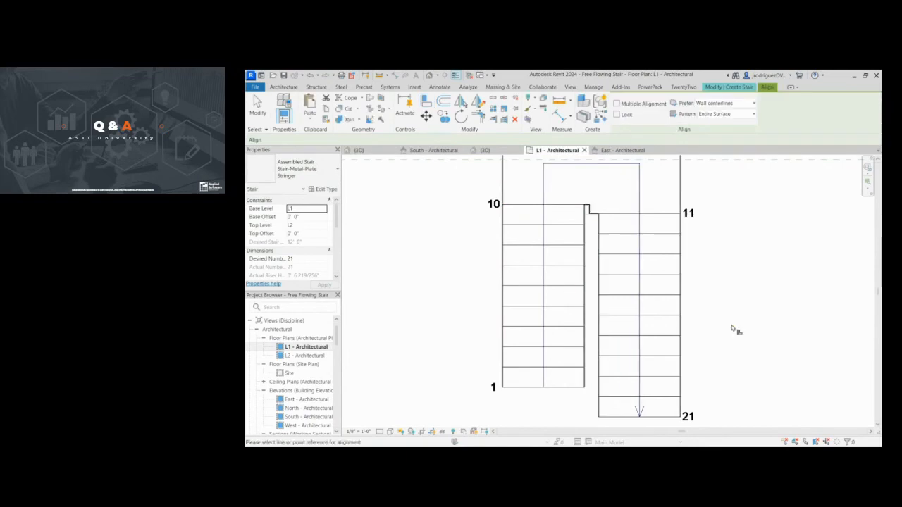
Align the inner edge of the right stair run to the inner edge of the left run in the L1 plan.
{"action": "scroll", "coordinate": [597, 199], "scroll_direction": "up", "scroll_amount": 3}
{"action": "left_click", "coordinate": [426, 101]}
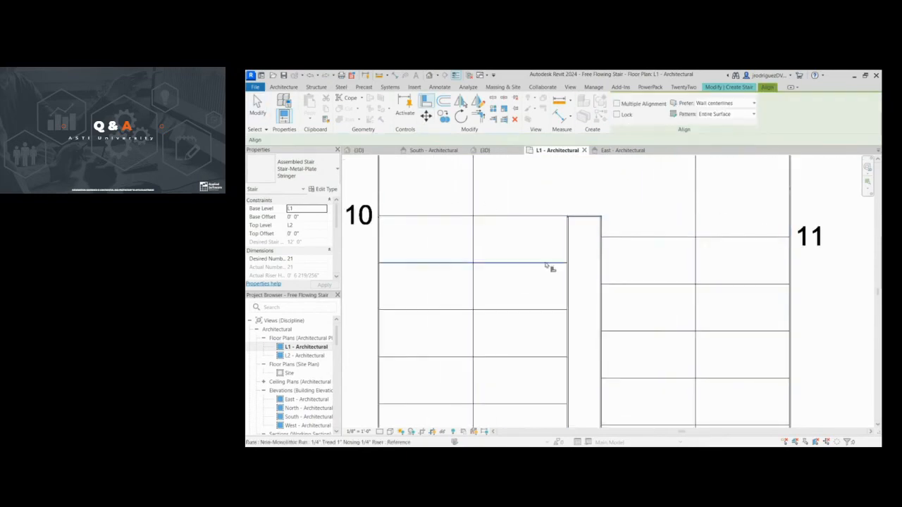
{"action": "left_click", "coordinate": [569, 272]}
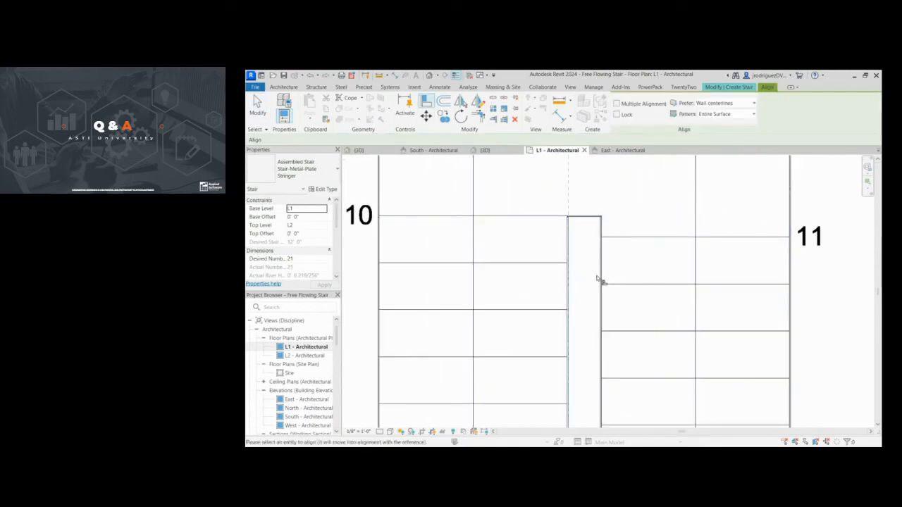
{"action": "left_click", "coordinate": [600, 281]}
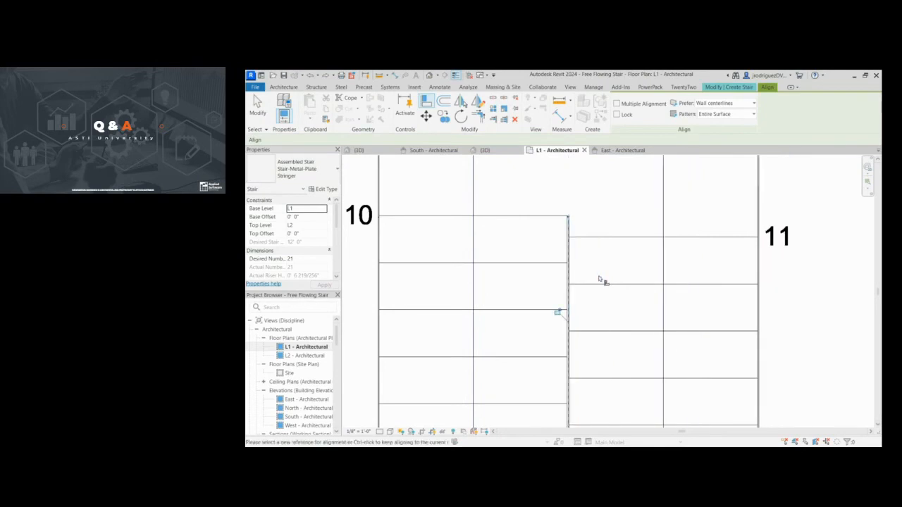
{"action": "scroll", "coordinate": [719, 192], "scroll_direction": "down", "scroll_amount": 5}
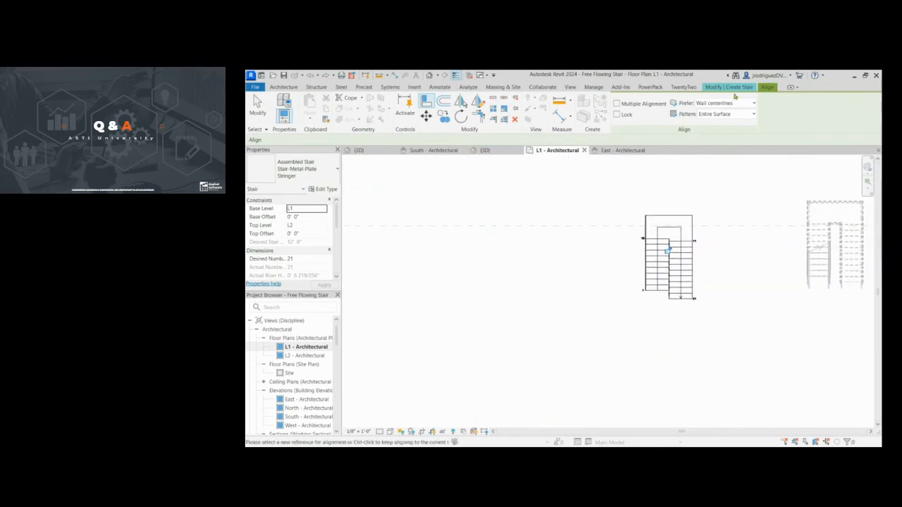
{"action": "key", "text": "Escape"}
Examine the inner railing's turn at the landing in the L1 floor plan.
{"action": "scroll", "coordinate": [651, 221], "scroll_direction": "up", "scroll_amount": 5}
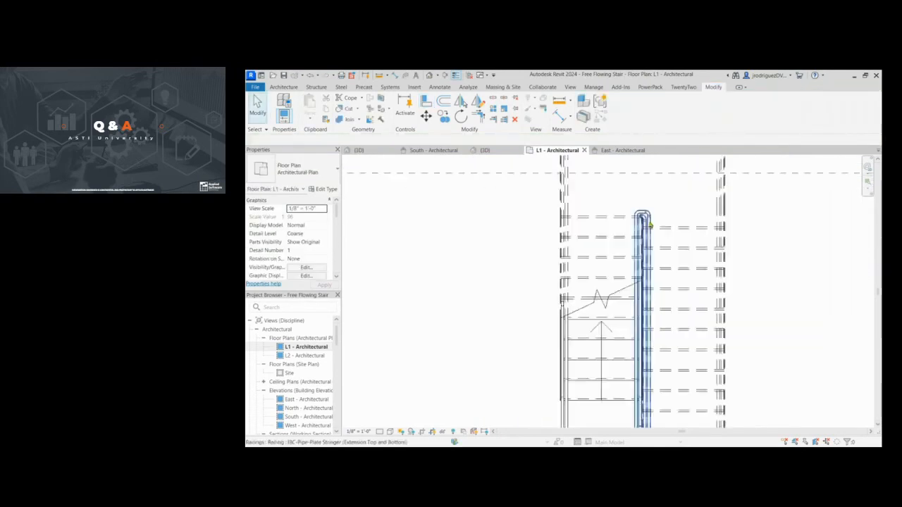
{"action": "left_click", "coordinate": [652, 219]}
{"action": "scroll", "coordinate": [651, 218], "scroll_direction": "up", "scroll_amount": 5}
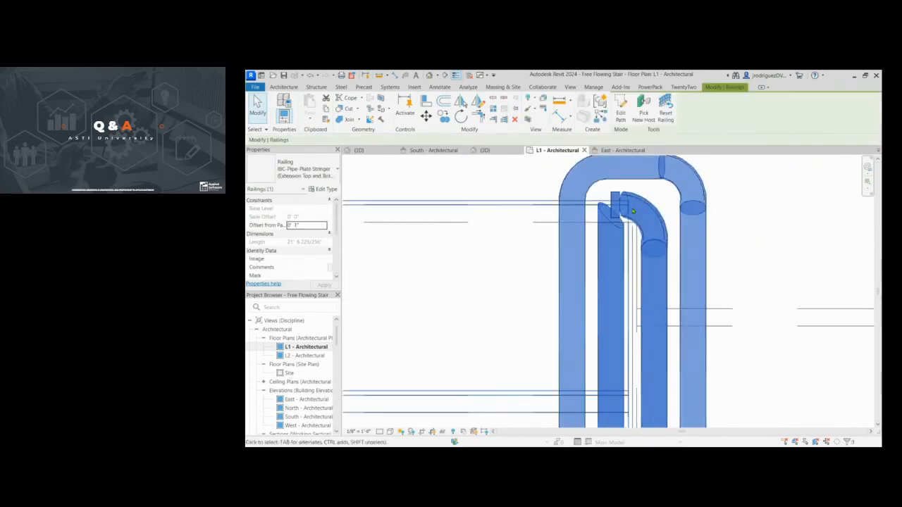
{"action": "scroll", "coordinate": [638, 220], "scroll_direction": "down", "scroll_amount": 1}
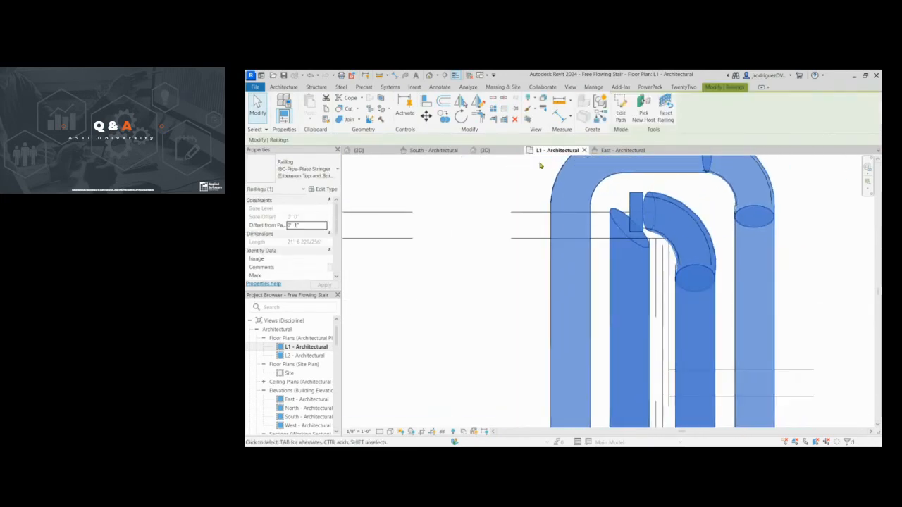
Examine the inner railing's corner at the landing turn in the default 3D view.
{"action": "left_click", "coordinate": [429, 75]}
{"action": "scroll", "coordinate": [655, 233], "scroll_direction": "up", "scroll_amount": 5}
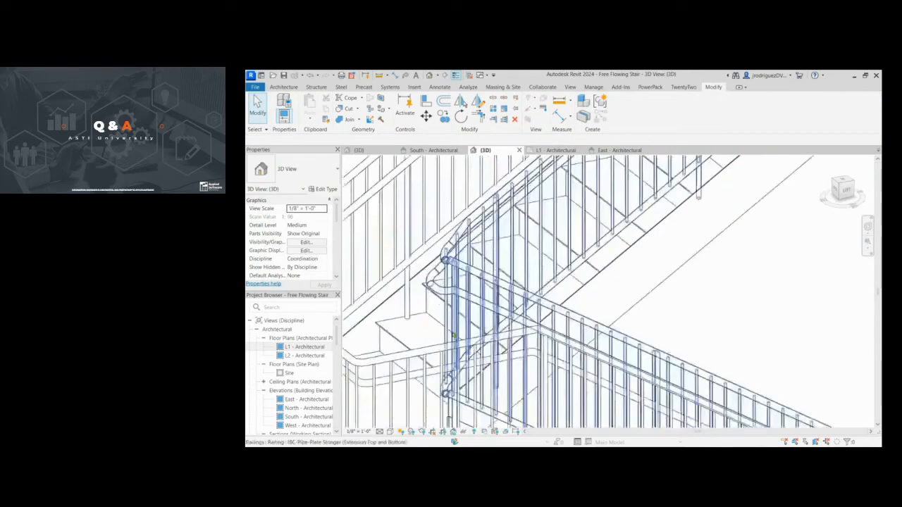
{"action": "middle_click_drag", "start_coordinate": [659, 229], "coordinate": [575, 349]}
{"action": "left_click", "coordinate": [680, 303]}
{"action": "middle_click_drag", "start_coordinate": [681, 303], "coordinate": [835, 303], "text": "shift"}
{"action": "middle_click_drag", "start_coordinate": [835, 303], "coordinate": [506, 229]}
{"action": "scroll", "coordinate": [645, 264], "scroll_direction": "up", "scroll_amount": 5}
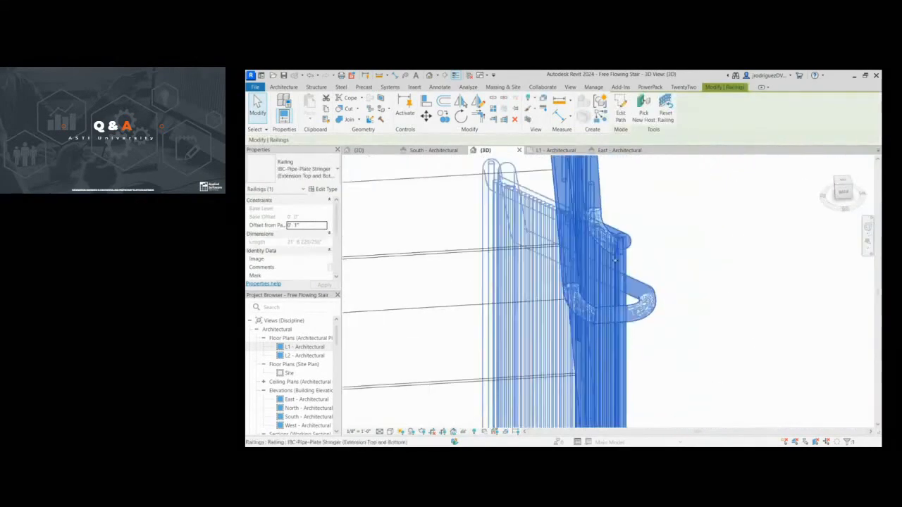
{"action": "scroll", "coordinate": [650, 274], "scroll_direction": "down", "scroll_amount": 1}
{"action": "scroll", "coordinate": [638, 262], "scroll_direction": "down", "scroll_amount": 4}
{"action": "scroll", "coordinate": [641, 244], "scroll_direction": "up", "scroll_amount": 4}
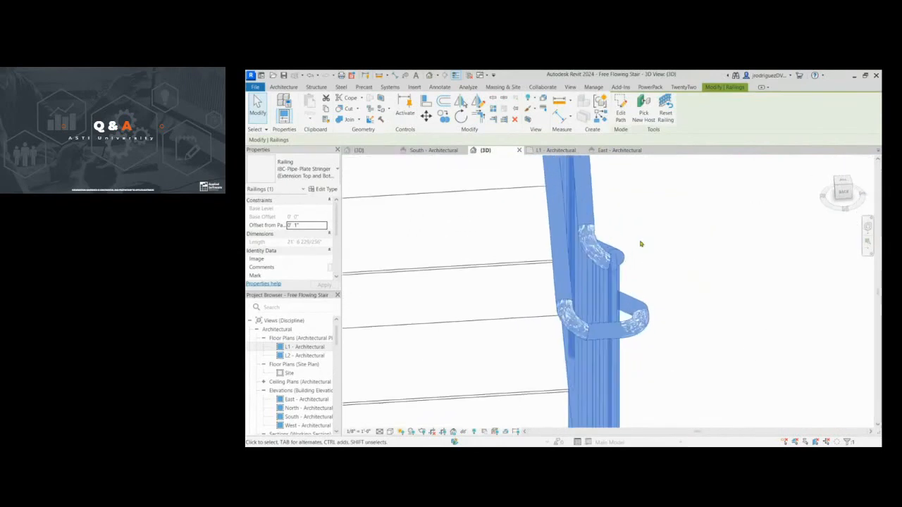
{"action": "middle_click_drag", "start_coordinate": [641, 244], "coordinate": [637, 251]}
{"action": "key", "text": "Escape"}
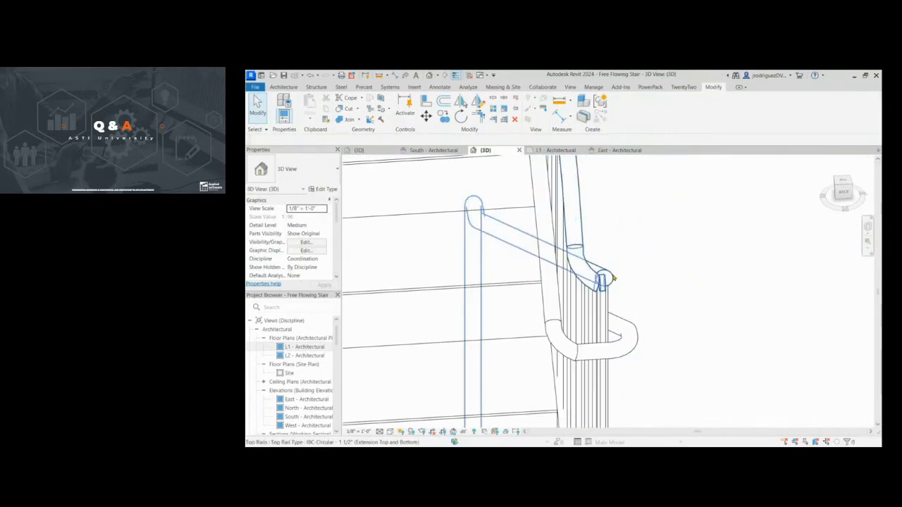
Open the path of the inner top rail for editing and start editing its rail joins.
{"action": "double_click", "coordinate": [614, 279]}
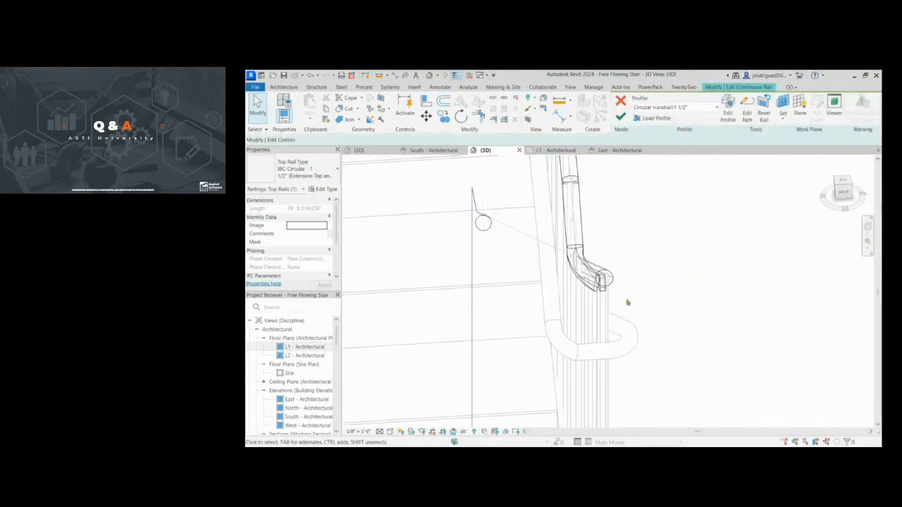
{"action": "left_click", "coordinate": [747, 109]}
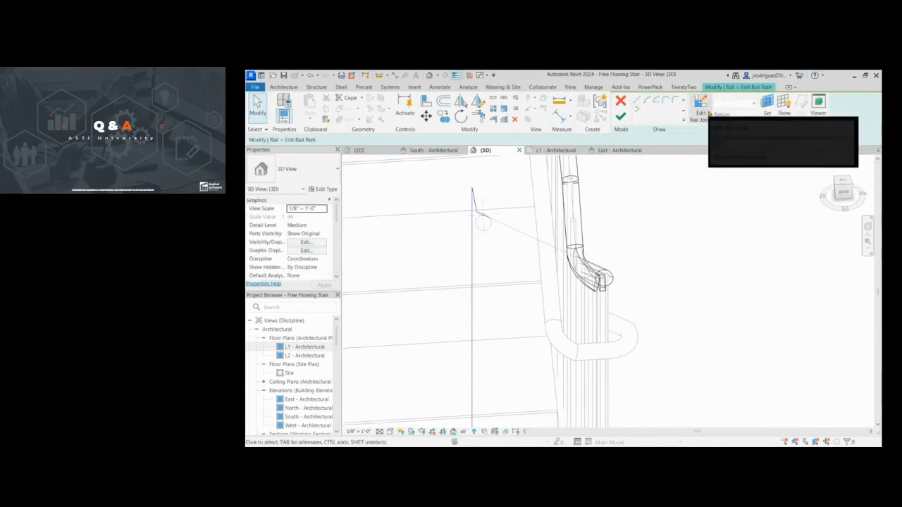
{"action": "left_click", "coordinate": [700, 111]}
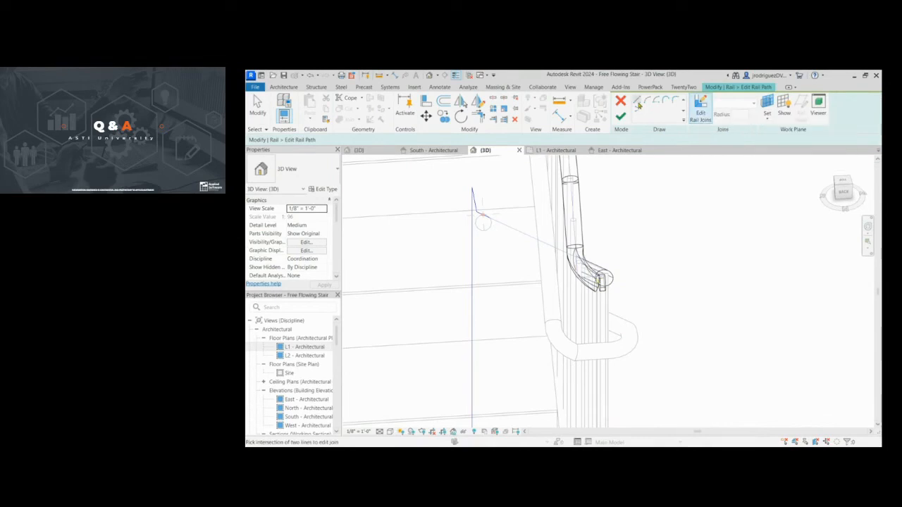
Examine the top rail's join at the landing corner and finish editing the continuous rail.
{"action": "middle_click_drag", "start_coordinate": [656, 278], "coordinate": [645, 286], "text": "shift"}
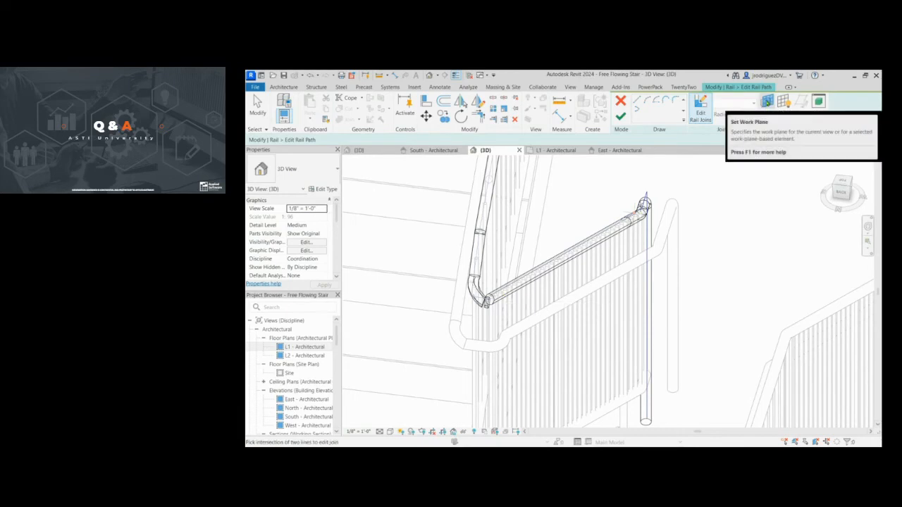
{"action": "scroll", "coordinate": [472, 302], "scroll_direction": "up", "scroll_amount": 5}
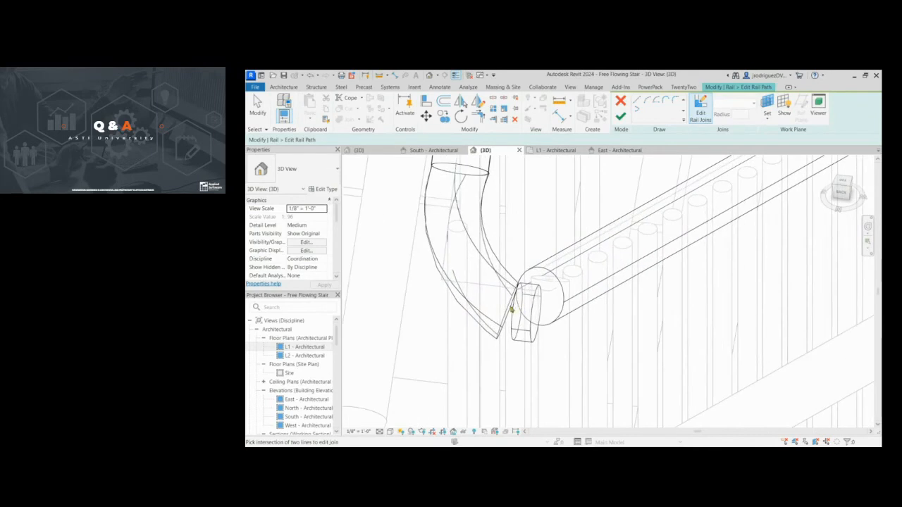
{"action": "middle_click_drag", "start_coordinate": [512, 308], "coordinate": [716, 368], "text": "shift"}
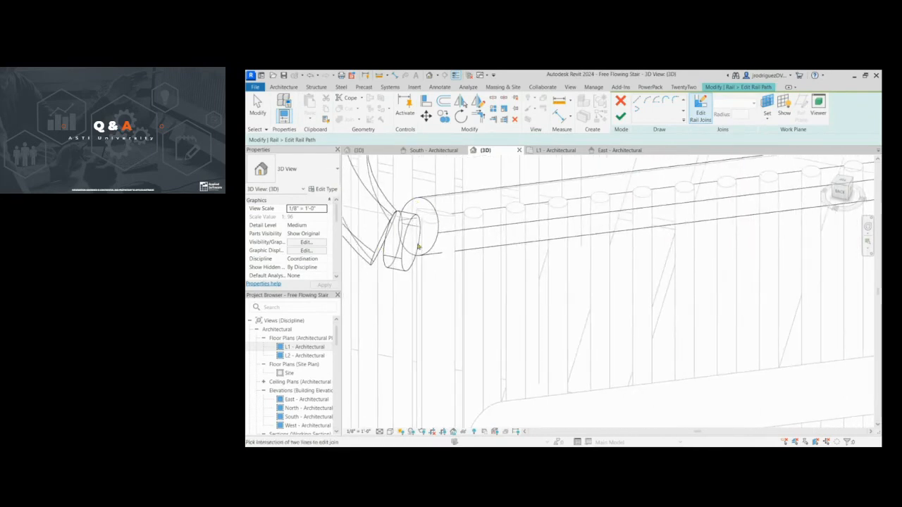
{"action": "middle_click_drag", "start_coordinate": [445, 243], "coordinate": [575, 261]}
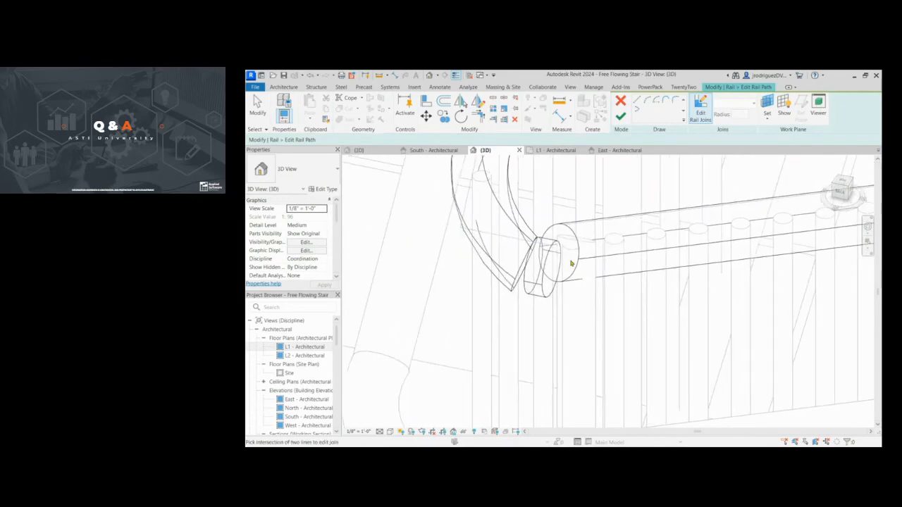
{"action": "mouse_move", "coordinate": [509, 251]}
{"action": "middle_mouse_down", "text": "shift"}
{"action": "mouse_move", "coordinate": [489, 228]}
{"action": "mouse_move", "coordinate": [507, 270]}
{"action": "mouse_move", "coordinate": [505, 263]}
{"action": "middle_mouse_up", "text": "shift"}
{"action": "key", "text": "Escape"}
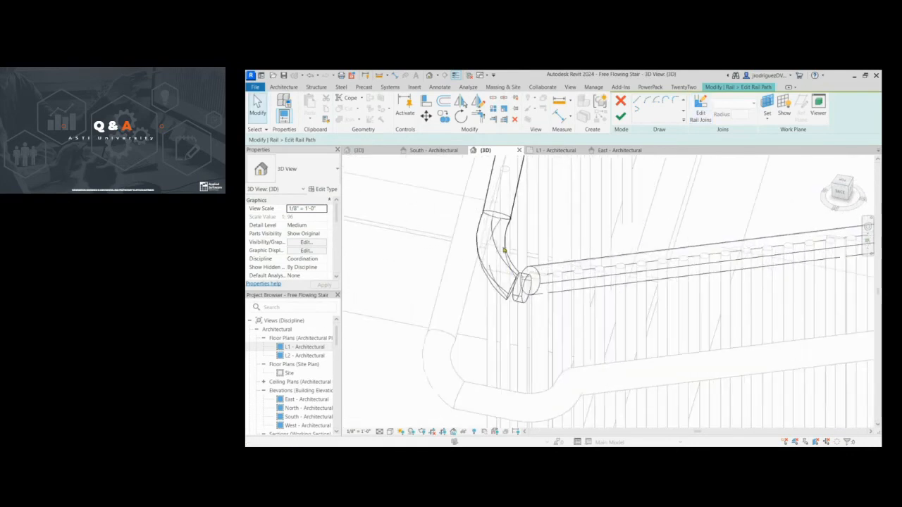
{"action": "left_click", "coordinate": [622, 117]}
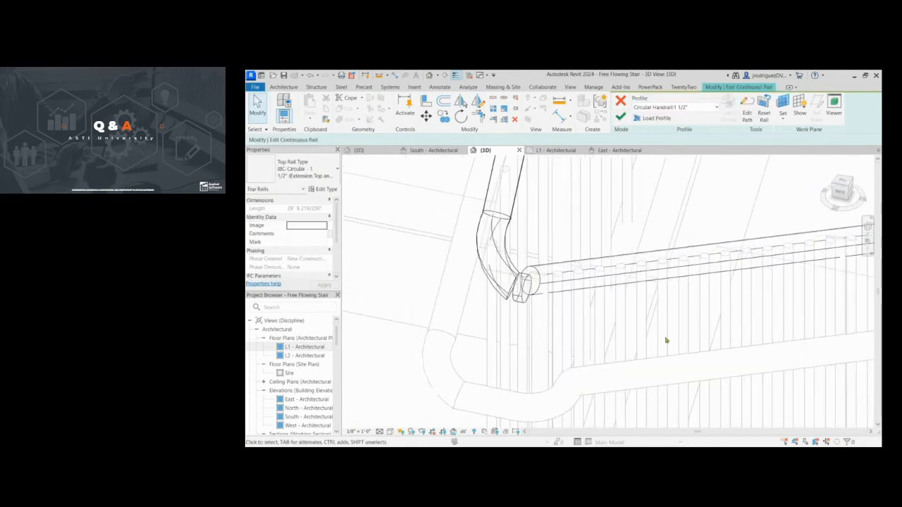
{"action": "left_click", "coordinate": [620, 117]}
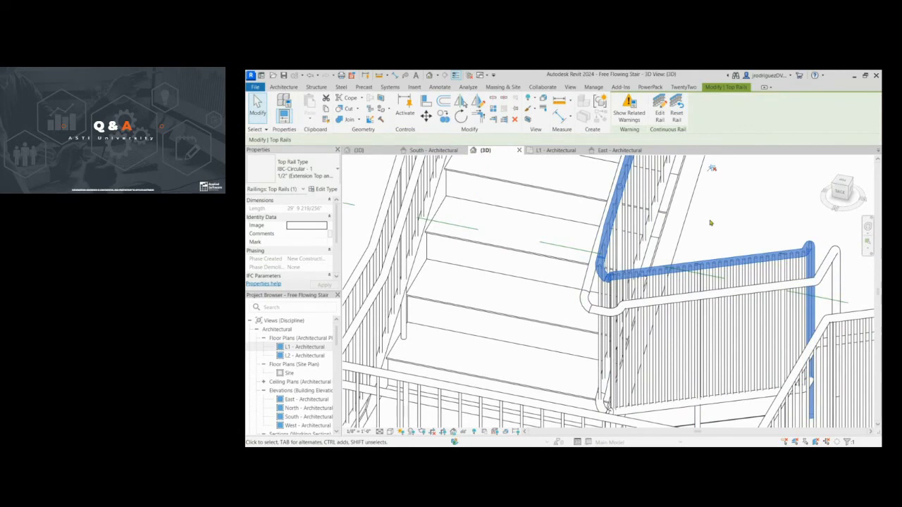
Examine the inner top rail and the surrounding stair railings from several angles in 3D.
{"action": "scroll", "coordinate": [720, 224], "scroll_direction": "down", "scroll_amount": 3}
{"action": "scroll", "coordinate": [719, 223], "scroll_direction": "up", "scroll_amount": 3}
{"action": "scroll", "coordinate": [719, 224], "scroll_direction": "down", "scroll_amount": 3}
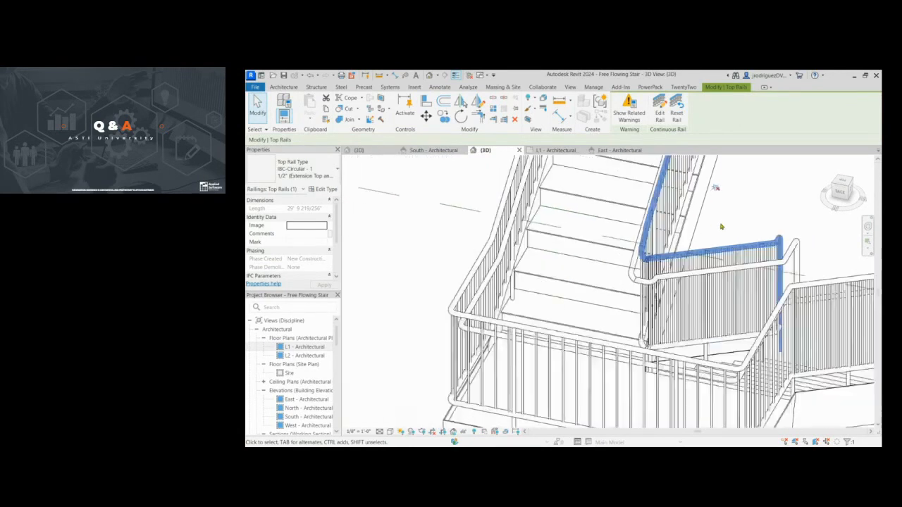
{"action": "mouse_move", "coordinate": [719, 203]}
{"action": "middle_mouse_down", "text": "shift"}
{"action": "mouse_move", "coordinate": [431, 197]}
{"action": "mouse_move", "coordinate": [629, 218]}
{"action": "mouse_move", "coordinate": [616, 224]}
{"action": "mouse_move", "coordinate": [666, 258]}
{"action": "middle_mouse_up", "text": "shift"}
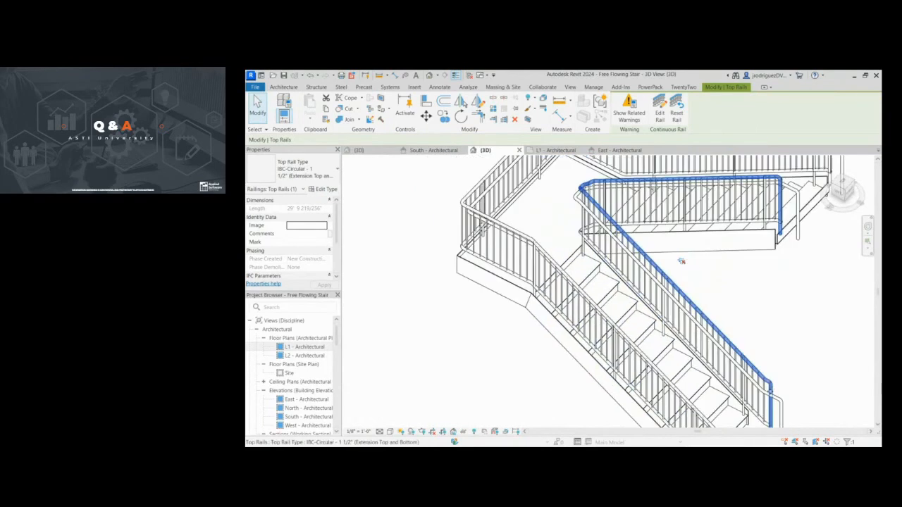
{"action": "key", "text": "Tab"}
{"action": "key", "text": "Tab"}
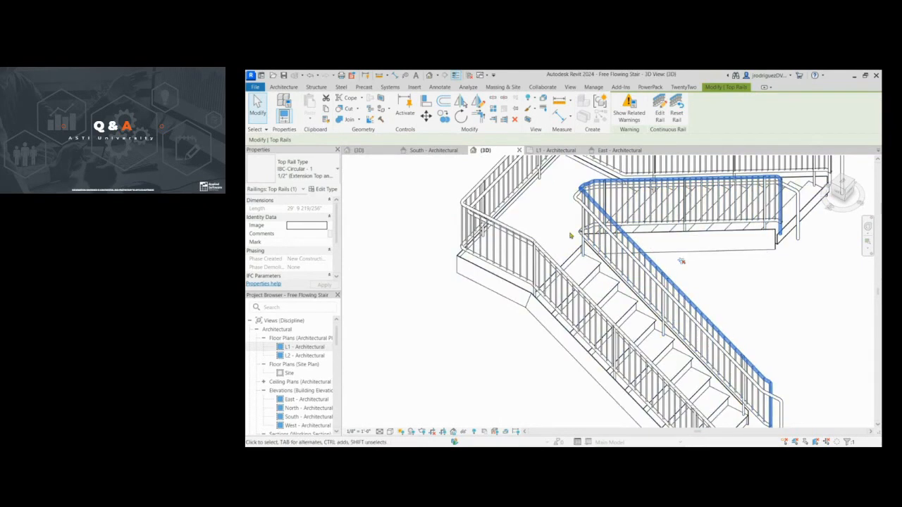
{"action": "middle_click_drag", "start_coordinate": [682, 260], "coordinate": [682, 259], "text": "shift"}
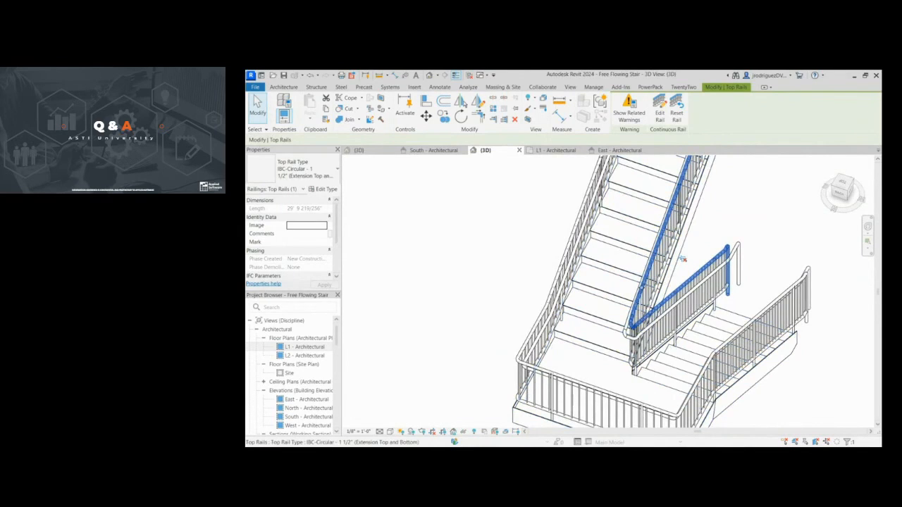
{"action": "scroll", "coordinate": [682, 259], "scroll_direction": "down", "scroll_amount": 5}
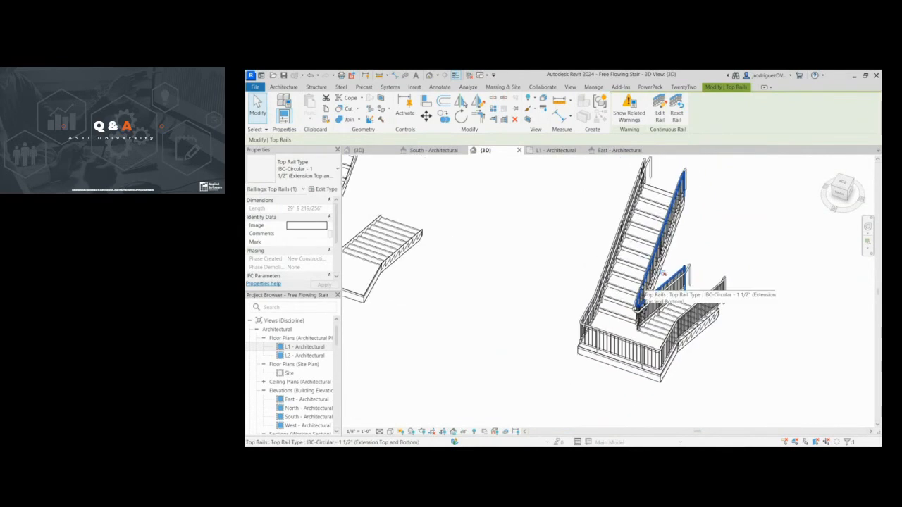
{"action": "scroll", "coordinate": [663, 273], "scroll_direction": "up", "scroll_amount": 3}
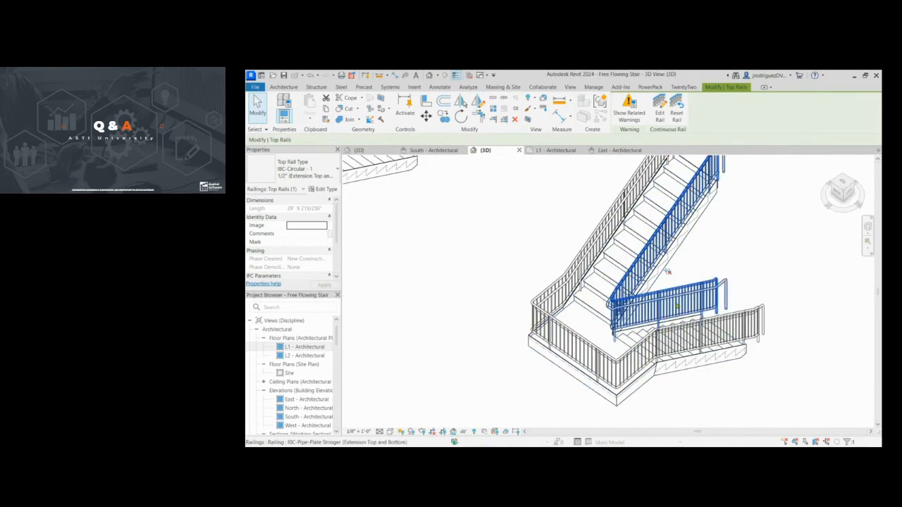
Examine the overlapping parts of the inner railing and clear the top rail selection.
{"action": "key", "text": "Tab"}
{"action": "key", "text": "Tab"}
{"action": "key", "text": "Tab"}
{"action": "key", "text": "Tab"}
{"action": "key", "text": "Tab"}
{"action": "key", "text": "Tab"}
{"action": "key", "text": "Tab"}
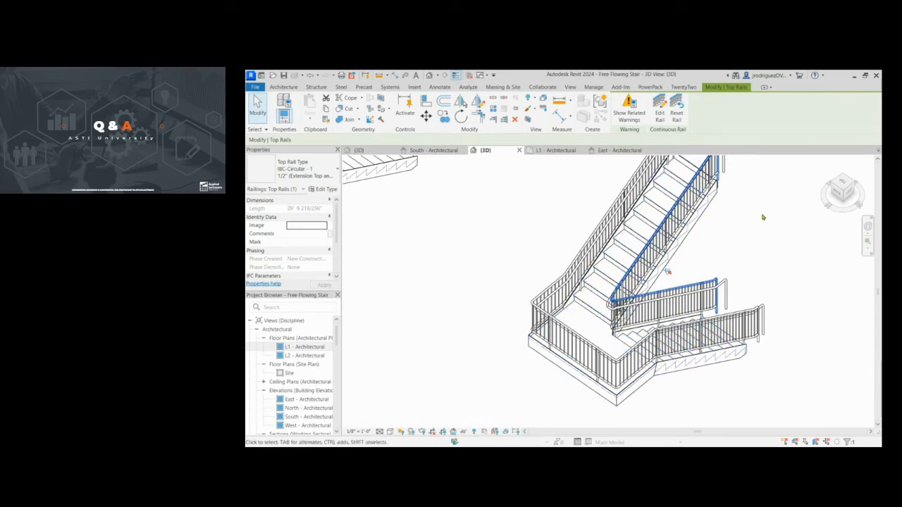
{"action": "scroll", "coordinate": [733, 252], "scroll_direction": "down", "scroll_amount": 2}
{"action": "left_click", "coordinate": [733, 252]}
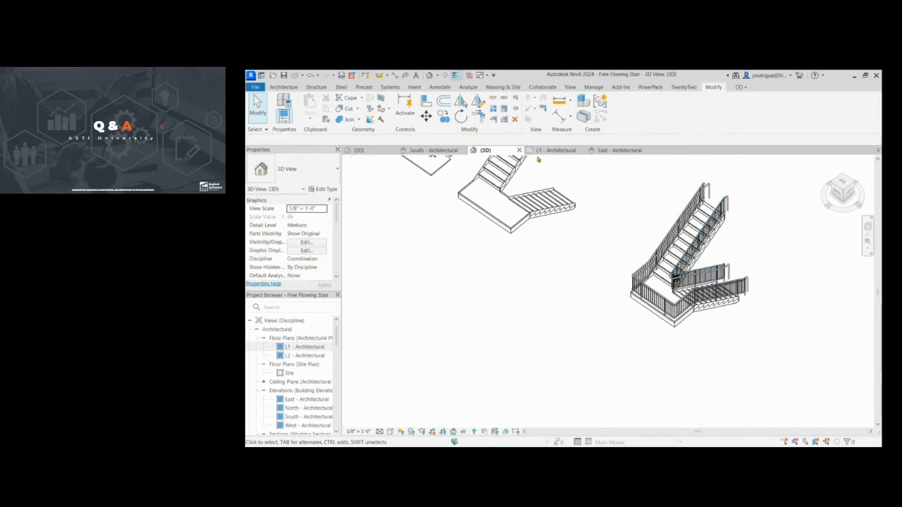
Return to the L1 floor plan and open the stair with the aligned runs for editing.
{"action": "left_click", "coordinate": [556, 151]}
{"action": "scroll", "coordinate": [623, 223], "scroll_direction": "down", "scroll_amount": 4}
{"action": "left_click", "coordinate": [620, 263]}
{"action": "scroll", "coordinate": [619, 264], "scroll_direction": "up", "scroll_amount": 2}
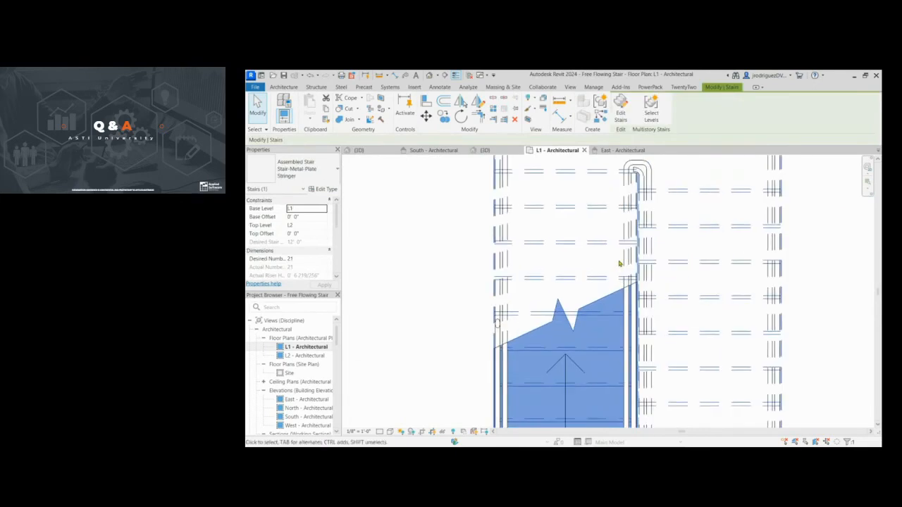
{"action": "double_click", "coordinate": [620, 274]}
{"action": "scroll", "coordinate": [590, 291], "scroll_direction": "down", "scroll_amount": 3}
{"action": "scroll", "coordinate": [593, 288], "scroll_direction": "up", "scroll_amount": 3}
{"action": "scroll", "coordinate": [594, 283], "scroll_direction": "down", "scroll_amount": 3}
Move the left run and its selected support toward the right run, using the inner stringer's plate endpoints, and finish the stair edit.
{"action": "left_click_drag", "start_coordinate": [524, 216], "coordinate": [606, 400]}
{"action": "scroll", "coordinate": [603, 194], "scroll_direction": "up", "scroll_amount": 5}
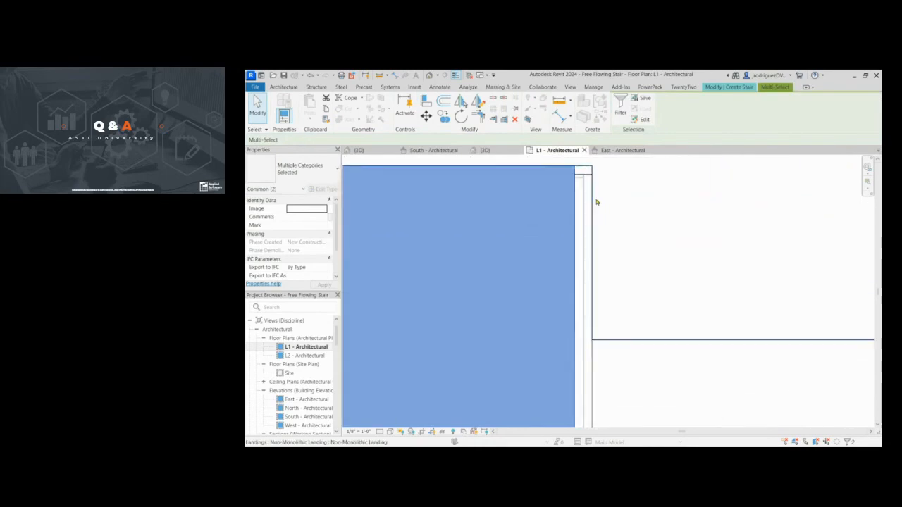
{"action": "left_click", "coordinate": [426, 116]}
{"action": "scroll", "coordinate": [550, 171], "scroll_direction": "up", "scroll_amount": 3}
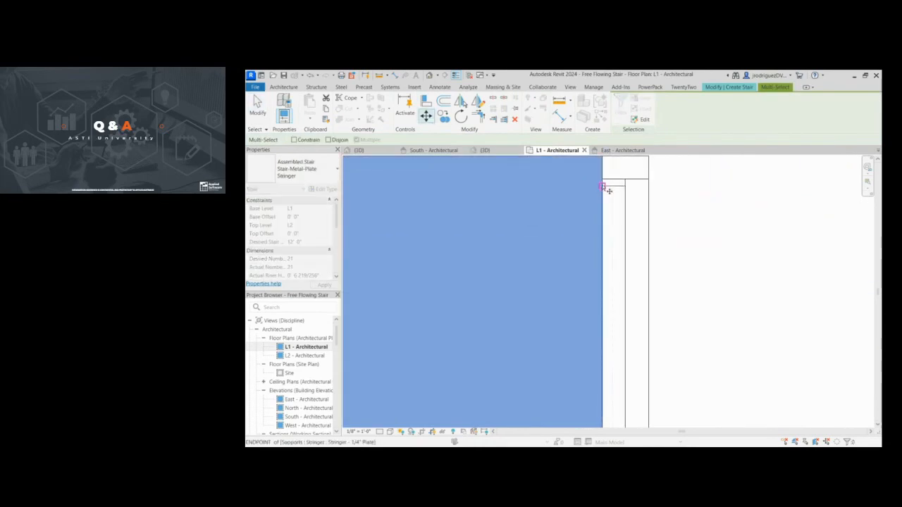
{"action": "left_click", "coordinate": [608, 183]}
{"action": "left_click", "coordinate": [625, 181]}
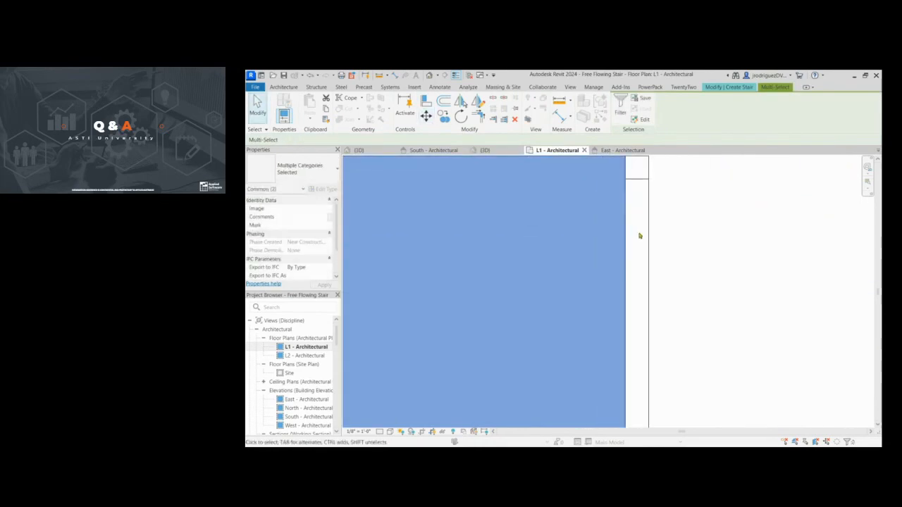
{"action": "scroll", "coordinate": [627, 207], "scroll_direction": "down", "scroll_amount": 2}
{"action": "scroll", "coordinate": [626, 208], "scroll_direction": "down", "scroll_amount": 5}
{"action": "key", "text": "Escape"}
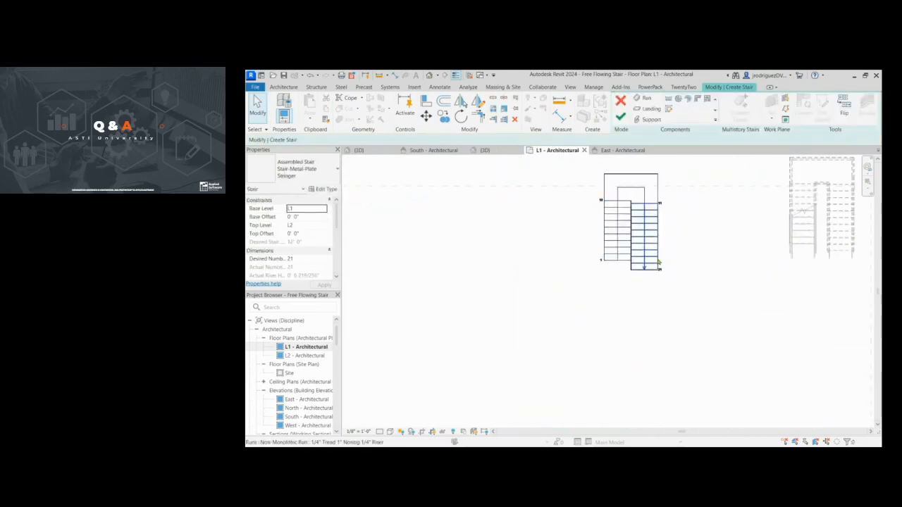
{"action": "left_click", "coordinate": [622, 120]}
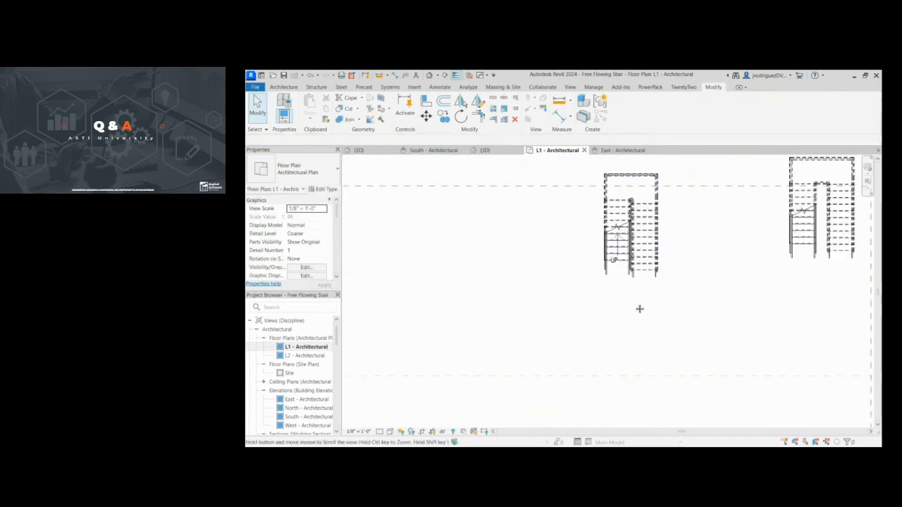
Return to the 3D view and examine the stair's inner railing around the landing from several angles.
{"action": "middle_click_drag", "start_coordinate": [640, 308], "coordinate": [654, 331]}
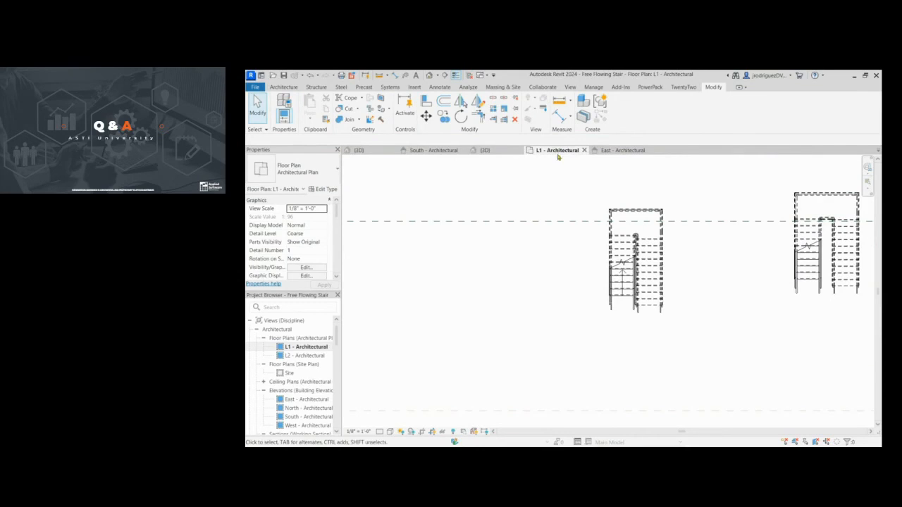
{"action": "left_click", "coordinate": [486, 150]}
{"action": "scroll", "coordinate": [676, 303], "scroll_direction": "up", "scroll_amount": 5}
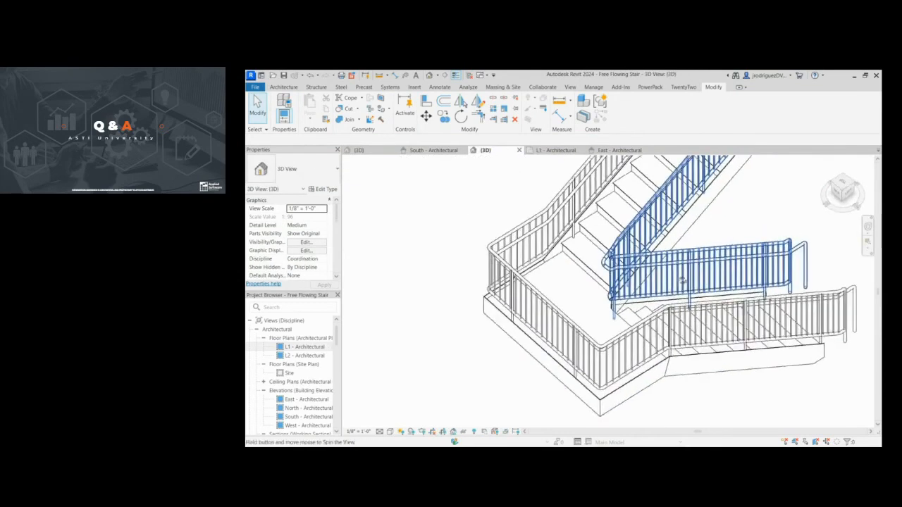
{"action": "middle_click_drag", "start_coordinate": [741, 262], "coordinate": [715, 243], "text": "shift"}
{"action": "scroll", "coordinate": [696, 256], "scroll_direction": "down", "scroll_amount": 4}
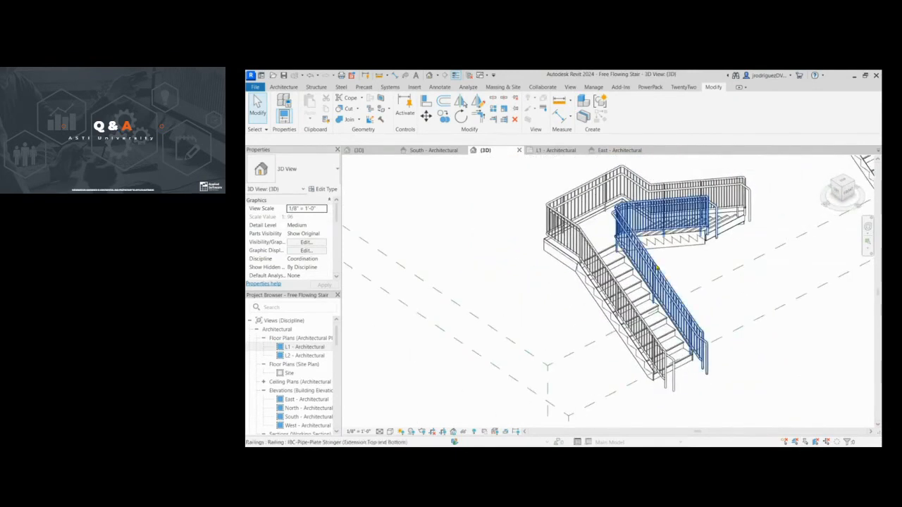
{"action": "left_click", "coordinate": [656, 268]}
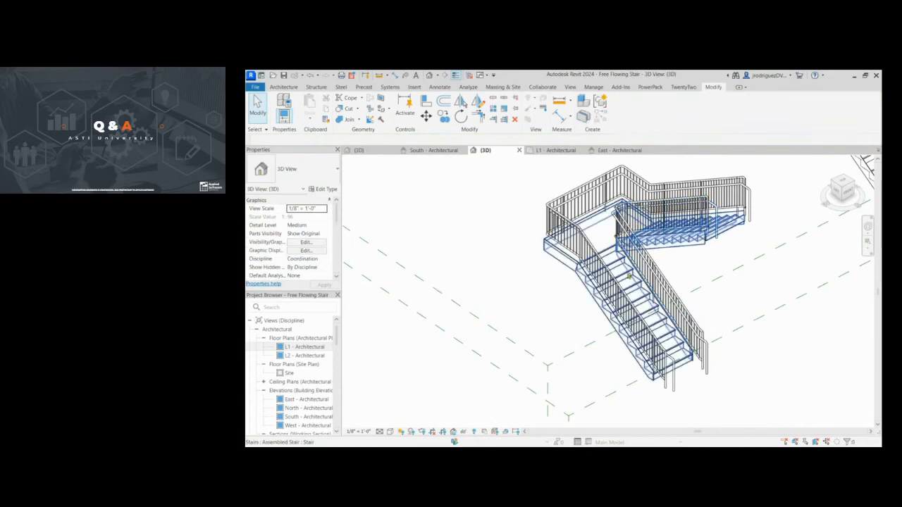
{"action": "left_click", "coordinate": [631, 276]}
{"action": "left_click", "coordinate": [621, 119]}
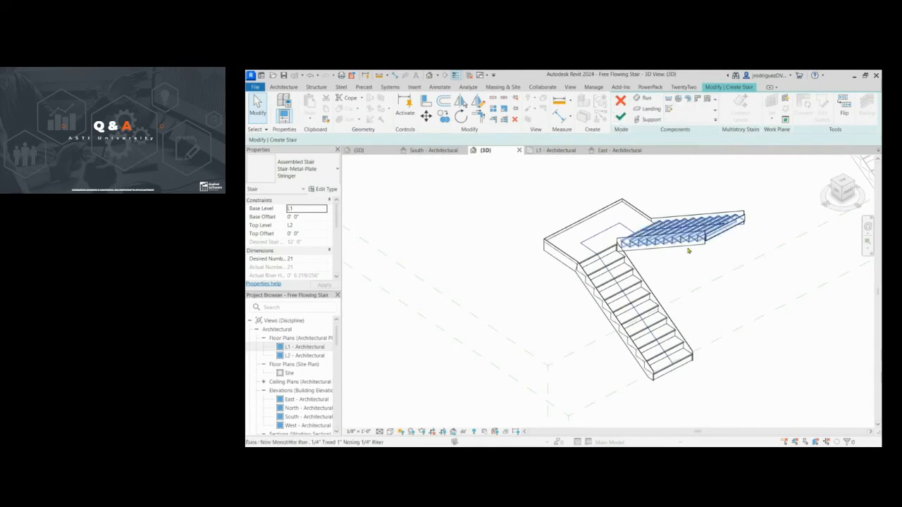
{"action": "left_click", "coordinate": [620, 117]}
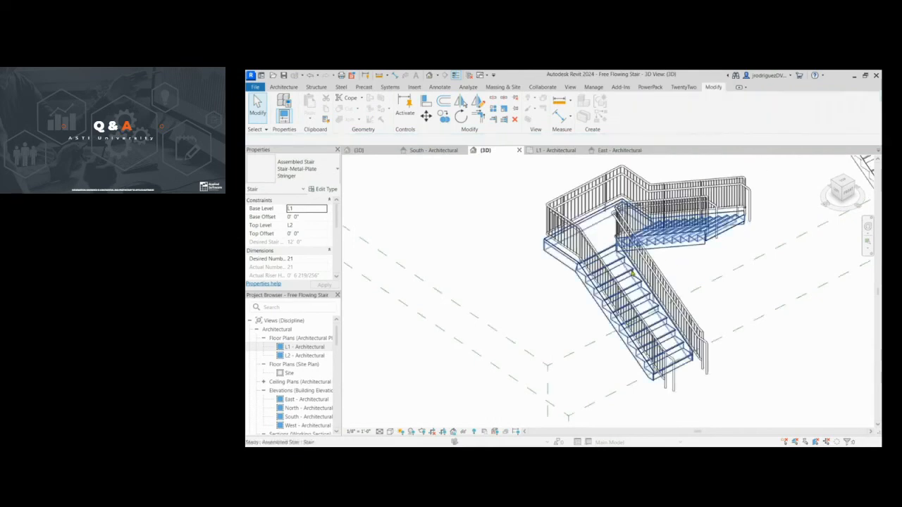
Delete the inner railing of the U-shaped stair in the 3D view.
{"action": "scroll", "coordinate": [660, 265], "scroll_direction": "up", "scroll_amount": 3}
{"action": "left_click", "coordinate": [660, 266]}
{"action": "key", "text": "Delete"}
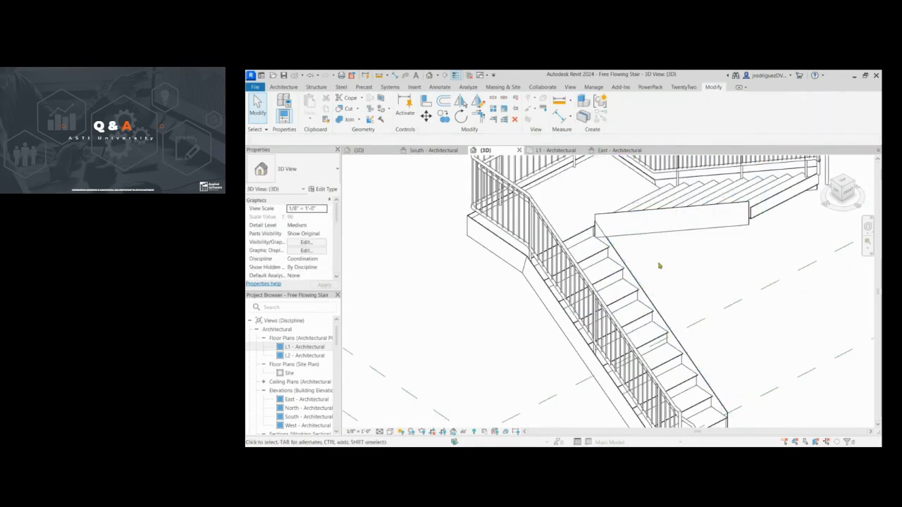
Start a new railing sketch in the L1 floor plan and set the U-shaped stair as its host.
{"action": "left_click", "coordinate": [556, 150]}
{"action": "scroll", "coordinate": [639, 324], "scroll_direction": "up", "scroll_amount": 5}
{"action": "middle_click_drag", "start_coordinate": [639, 323], "coordinate": [641, 341]}
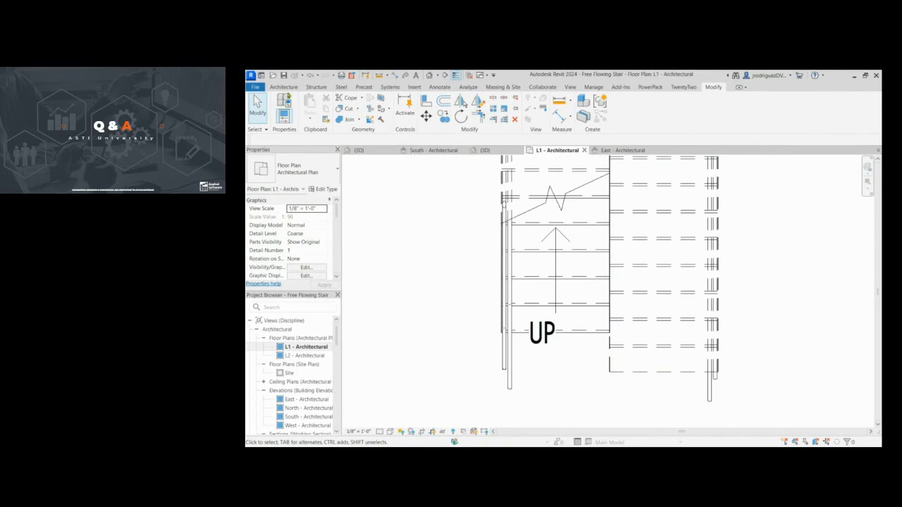
{"action": "left_click", "coordinate": [286, 88]}
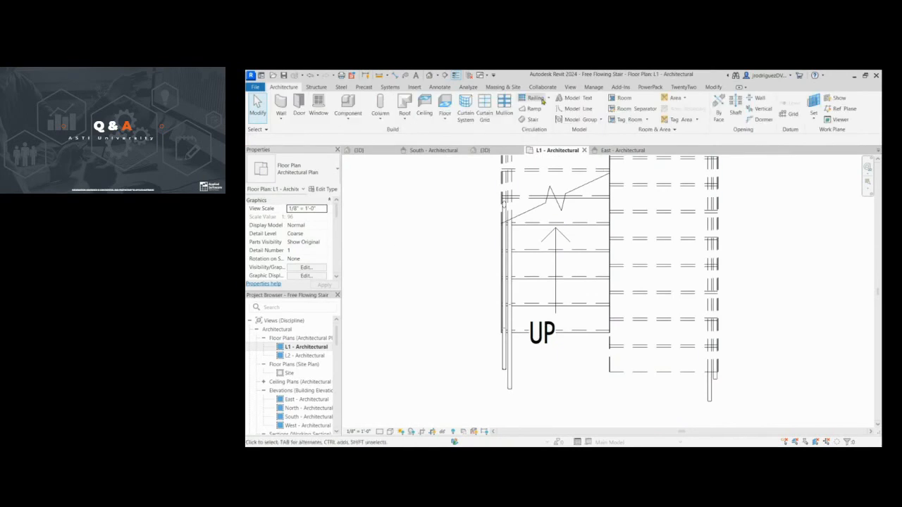
{"action": "left_click", "coordinate": [541, 100]}
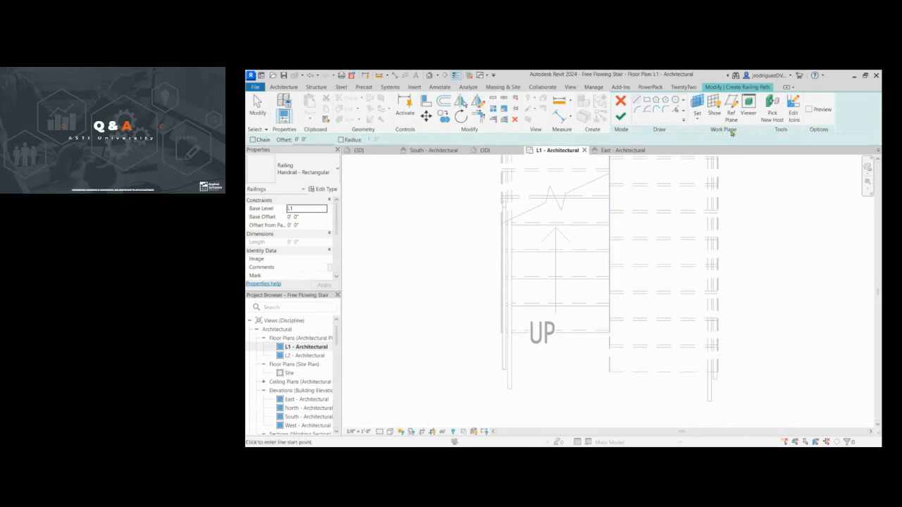
{"action": "left_click", "coordinate": [773, 104]}
{"action": "left_click", "coordinate": [572, 335]}
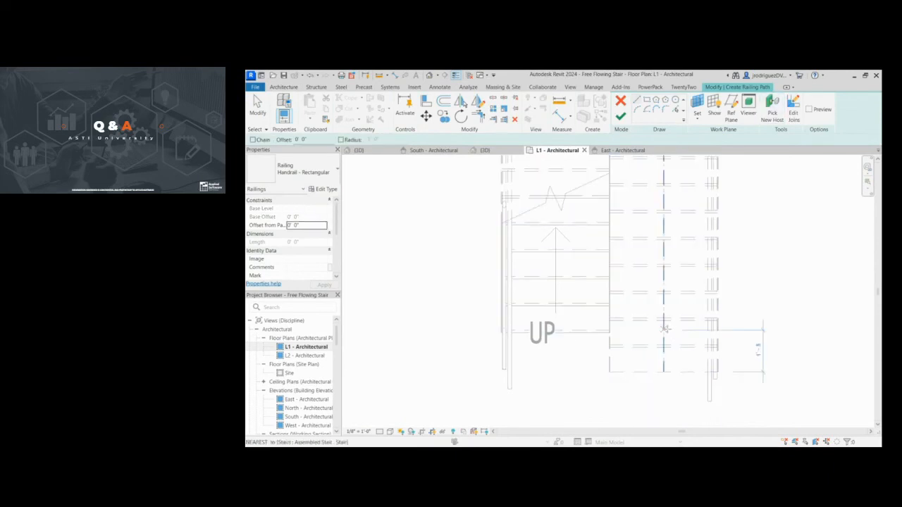
Sketch a straight railing path about 8'-4" long up the inner edge of the left run and finish the railing.
{"action": "left_click", "coordinate": [610, 332]}
{"action": "middle_click_drag", "start_coordinate": [616, 244], "coordinate": [614, 396]}
{"action": "left_click", "coordinate": [607, 241]}
{"action": "key", "text": "Escape"}
{"action": "key", "text": "Escape"}
{"action": "scroll", "coordinate": [635, 275], "scroll_direction": "down", "scroll_amount": 4}
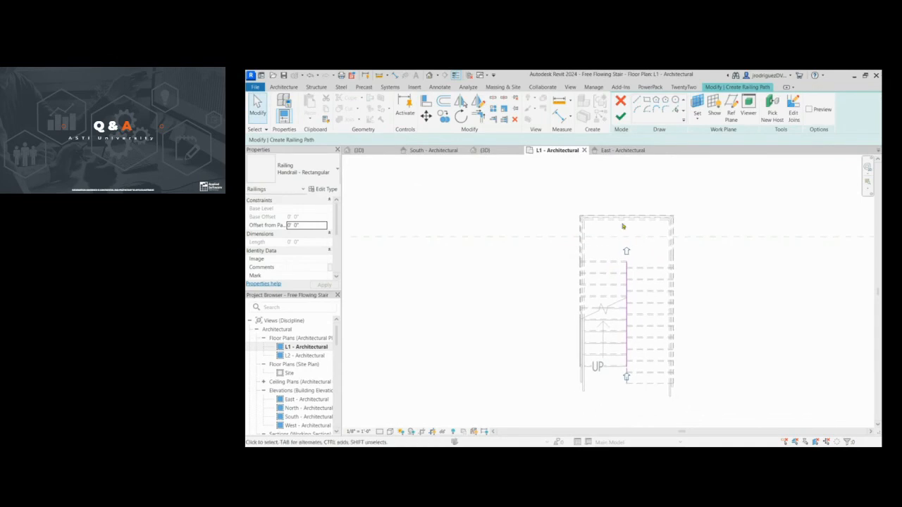
{"action": "left_click", "coordinate": [623, 121]}
{"action": "middle_click_drag", "start_coordinate": [593, 362], "coordinate": [630, 322]}
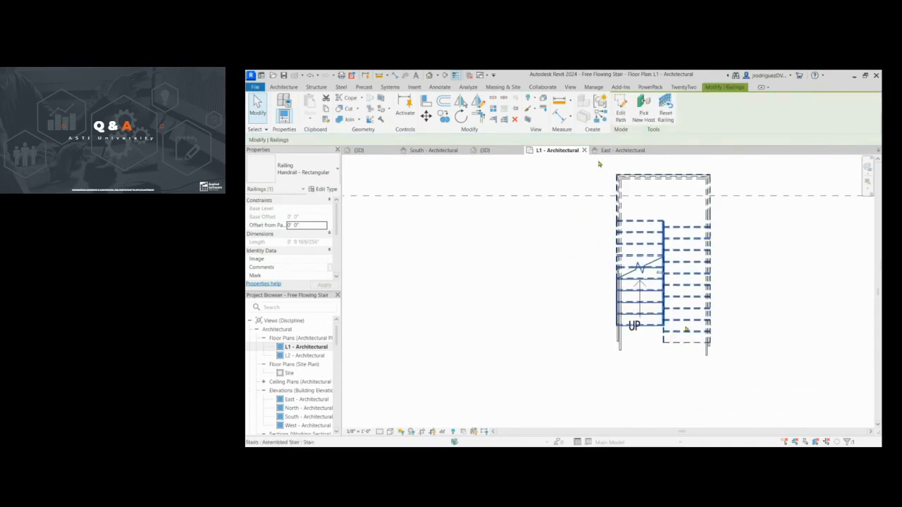
Edit the new inner railing's path, pulling its upper end back by about two treads in the L1 floor plan, and finish the sketch.
{"action": "left_click", "coordinate": [428, 74]}
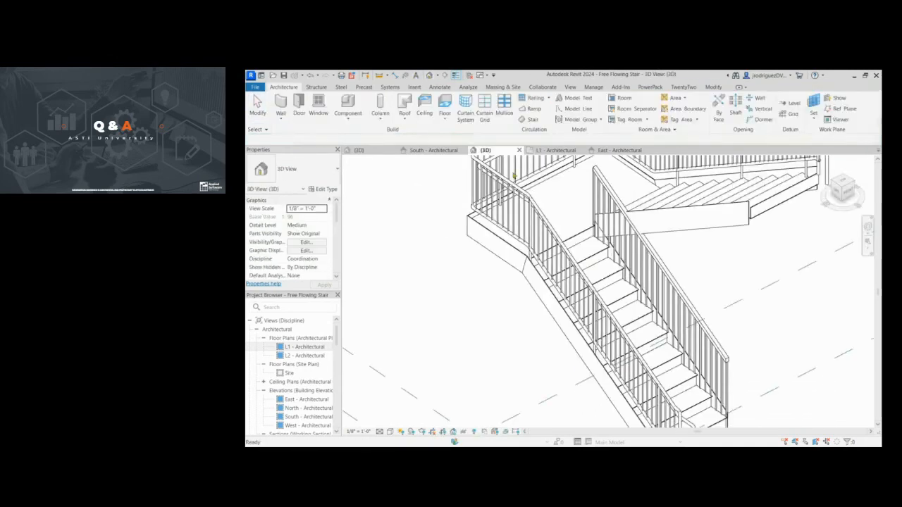
{"action": "left_click", "coordinate": [661, 264]}
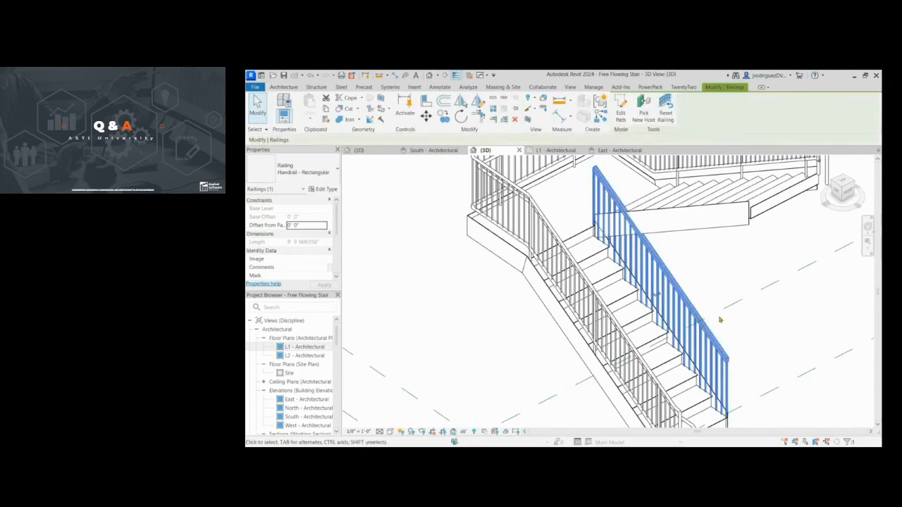
{"action": "middle_click_drag", "start_coordinate": [704, 291], "coordinate": [730, 259], "text": "shift"}
{"action": "left_click", "coordinate": [613, 100]}
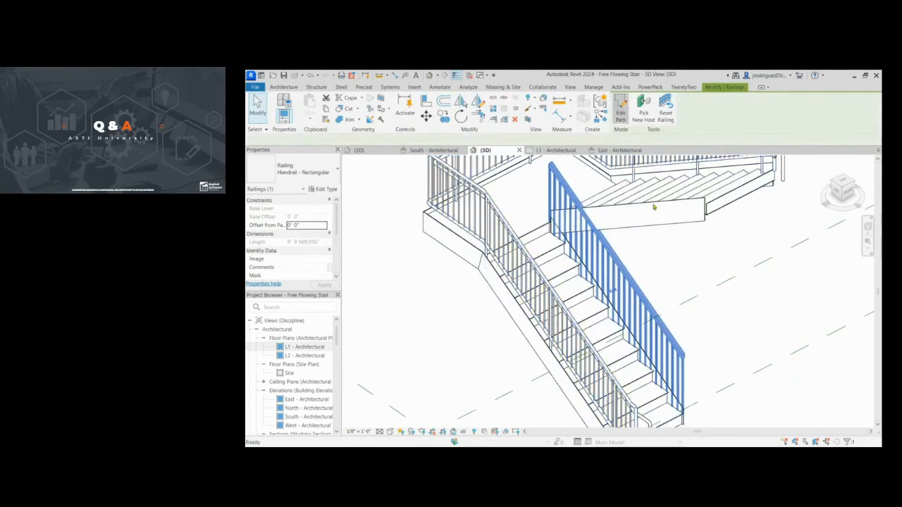
{"action": "middle_click_drag", "start_coordinate": [667, 308], "coordinate": [631, 288]}
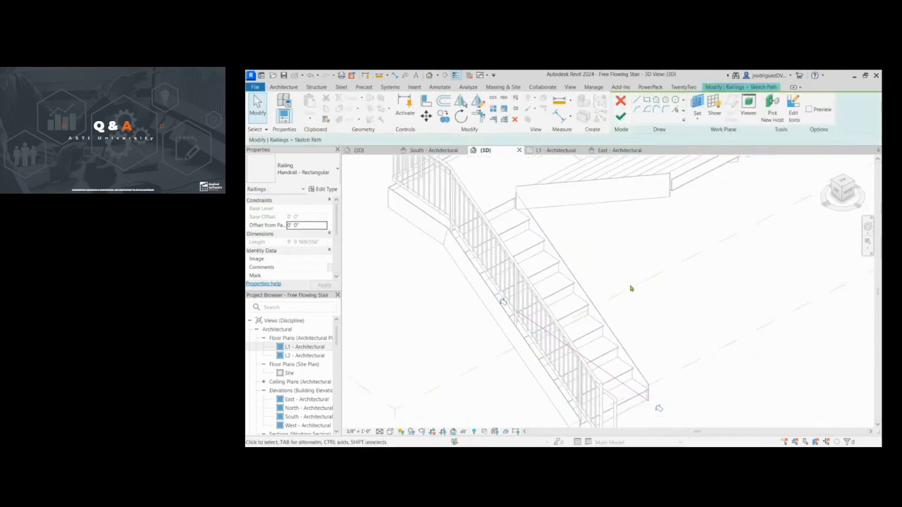
{"action": "left_click", "coordinate": [533, 320]}
{"action": "left_click_drag", "start_coordinate": [516, 310], "coordinate": [524, 316]}
{"action": "left_click", "coordinate": [547, 151]}
{"action": "scroll", "coordinate": [664, 232], "scroll_direction": "up", "scroll_amount": 3}
{"action": "left_click", "coordinate": [665, 224]}
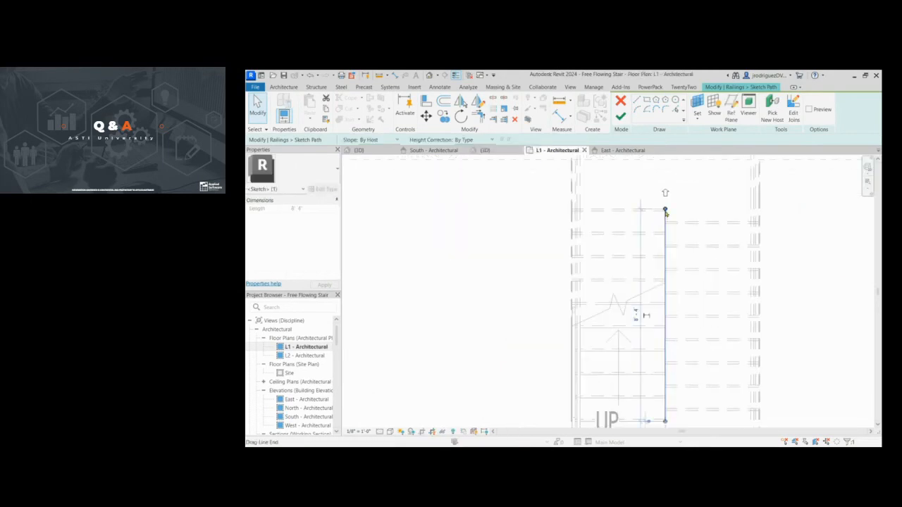
{"action": "left_click", "coordinate": [620, 117]}
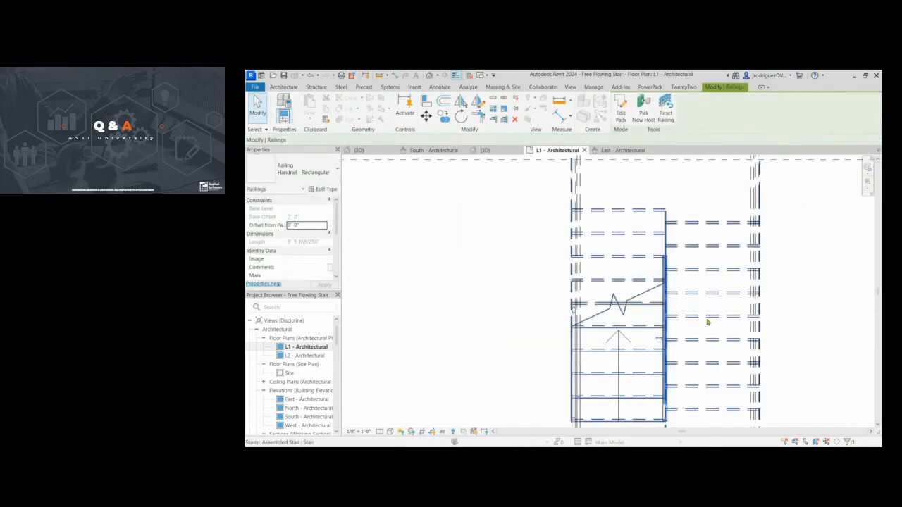
{"action": "scroll", "coordinate": [656, 317], "scroll_direction": "down", "scroll_amount": 2}
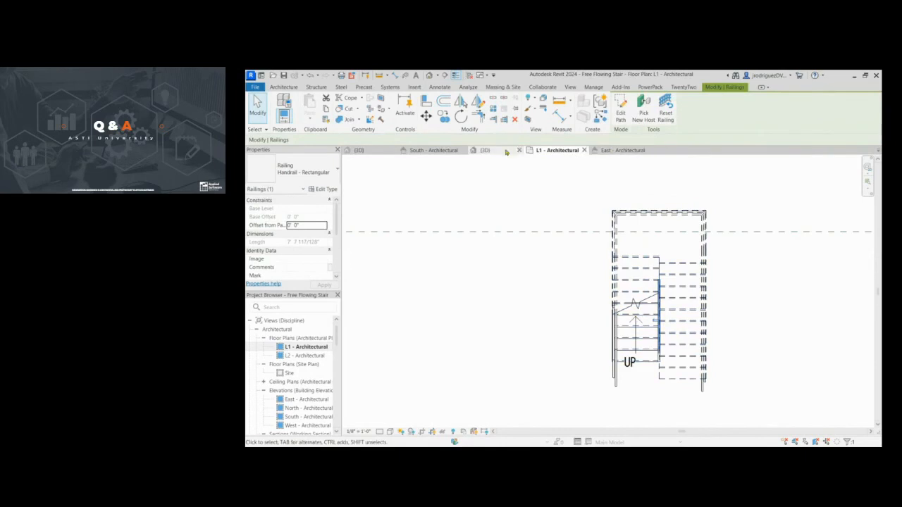
Select the shortened inner railing's top rail in 3D and open its continuous rail path for editing.
{"action": "left_click", "coordinate": [506, 152]}
{"action": "scroll", "coordinate": [564, 226], "scroll_direction": "up", "scroll_amount": 4}
{"action": "middle_click_drag", "start_coordinate": [568, 232], "coordinate": [611, 177], "text": "shift"}
{"action": "left_click", "coordinate": [577, 272]}
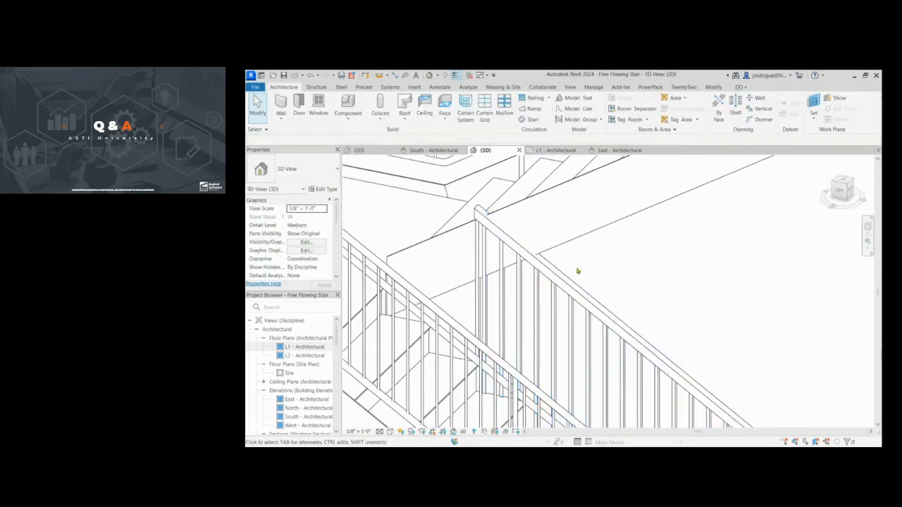
{"action": "left_click", "coordinate": [572, 283]}
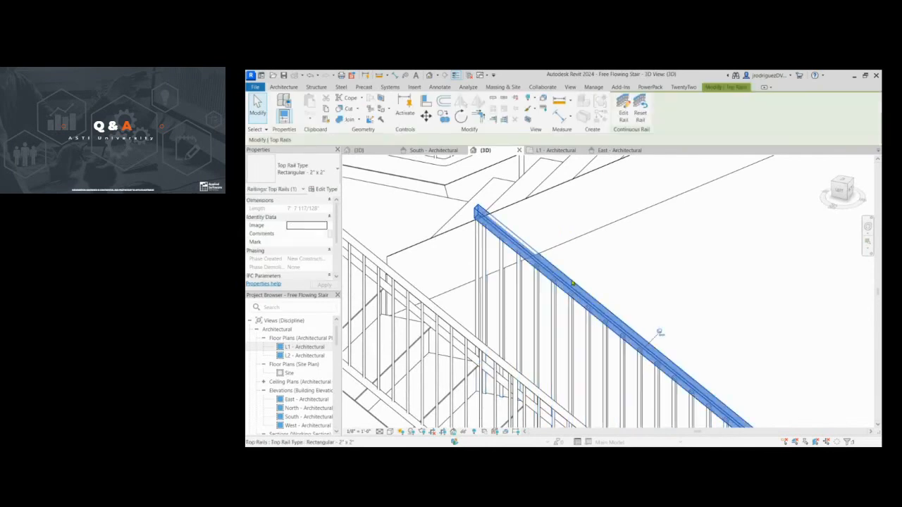
{"action": "left_click", "coordinate": [625, 107]}
{"action": "middle_click_drag", "start_coordinate": [628, 285], "coordinate": [609, 278]}
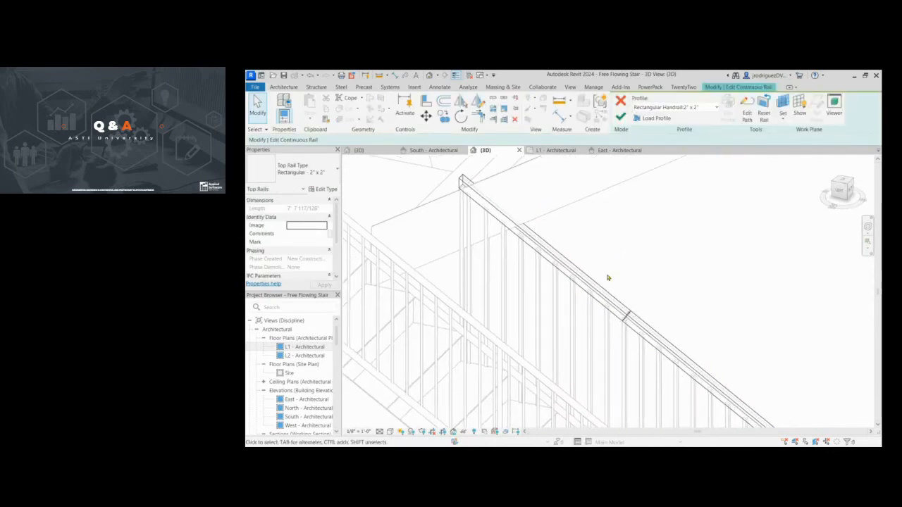
{"action": "scroll", "coordinate": [619, 295], "scroll_direction": "down", "scroll_amount": 5}
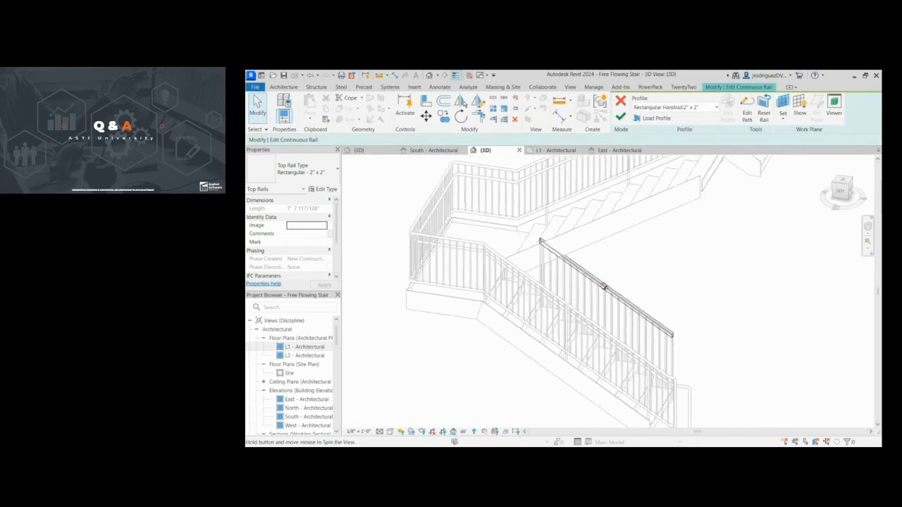
{"action": "left_click", "coordinate": [746, 113]}
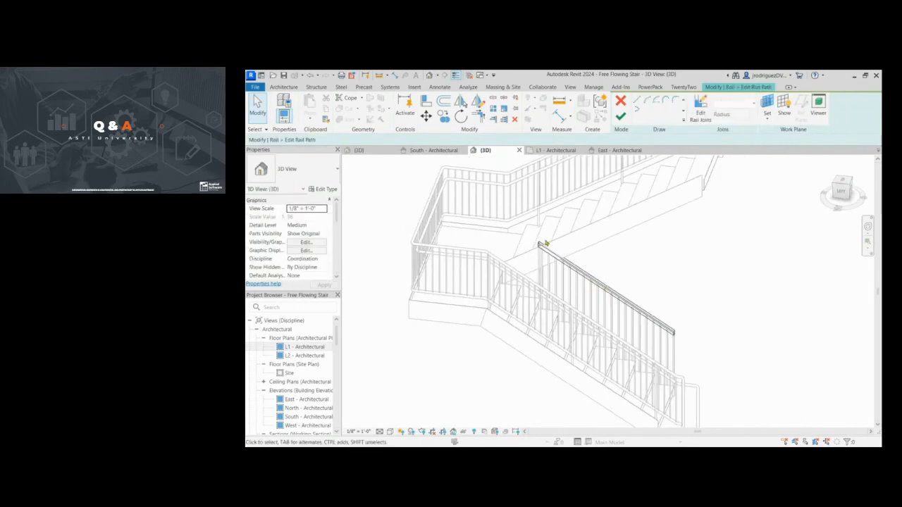
Try to edit the rail joins at the upper end of the inner top rail.
{"action": "left_click", "coordinate": [701, 113]}
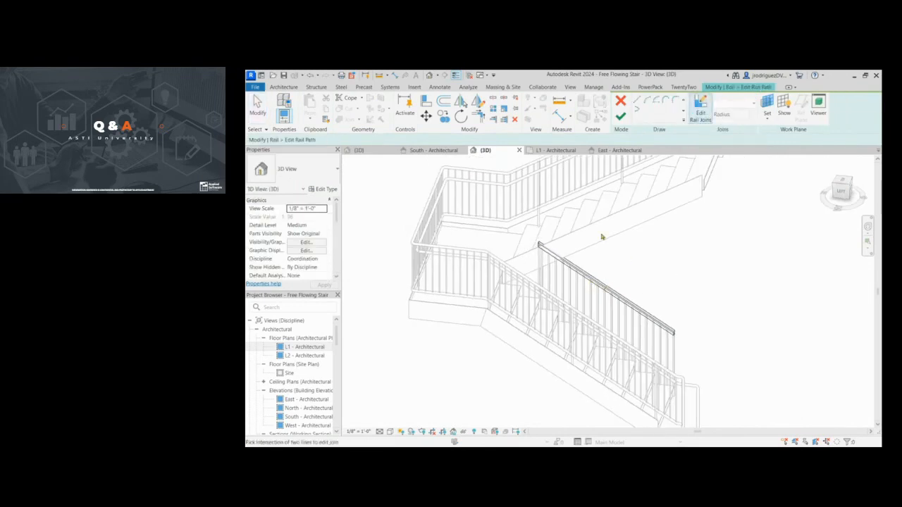
{"action": "scroll", "coordinate": [548, 254], "scroll_direction": "up", "scroll_amount": 5}
{"action": "middle_click_drag", "start_coordinate": [540, 256], "coordinate": [661, 330], "text": "shift"}
{"action": "scroll", "coordinate": [661, 330], "scroll_direction": "up", "scroll_amount": 3}
Try to add a line to the top rail path in the L1 floor plan using the existing work plane.
{"action": "left_click", "coordinate": [556, 150]}
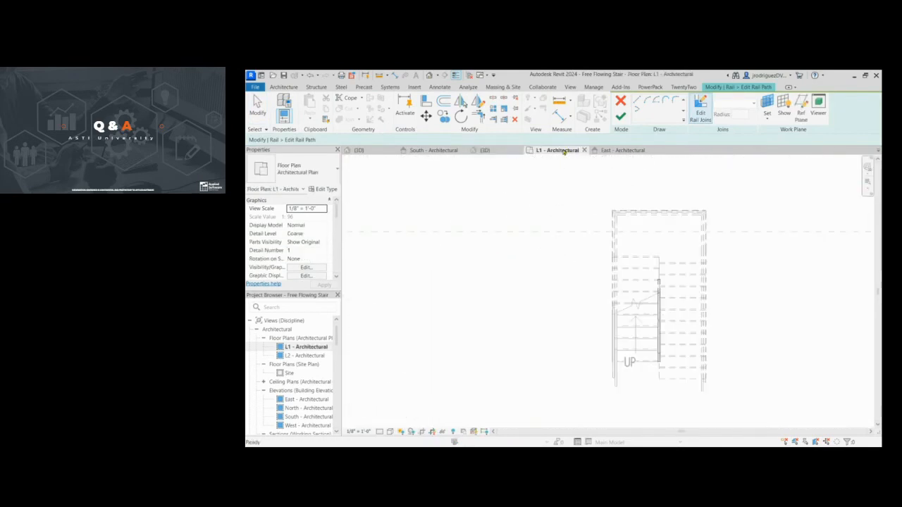
{"action": "scroll", "coordinate": [639, 267], "scroll_direction": "up", "scroll_amount": 4}
{"action": "left_click", "coordinate": [638, 102]}
{"action": "scroll", "coordinate": [631, 295], "scroll_direction": "down", "scroll_amount": 3}
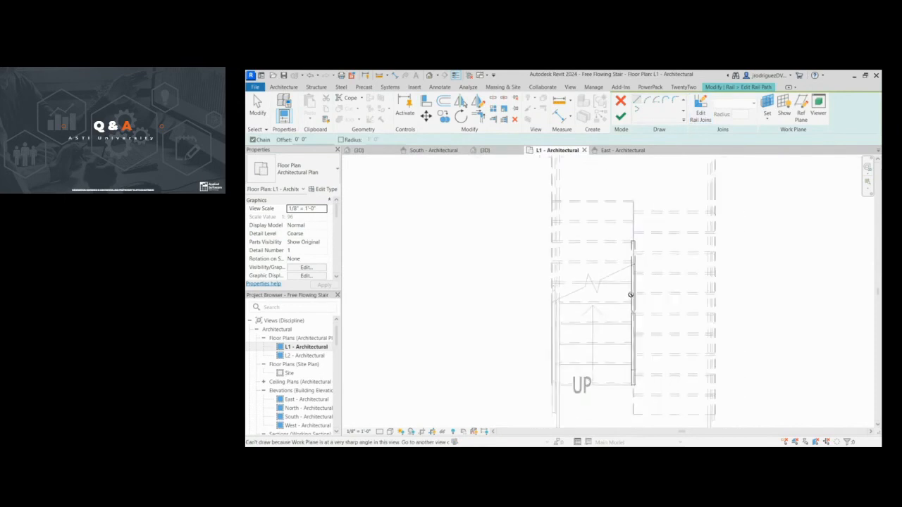
Set a new work plane by picking the stringer plate's reference in 3D, and open the L1 - Architectural floor plan for sketching.
{"action": "left_click", "coordinate": [768, 104]}
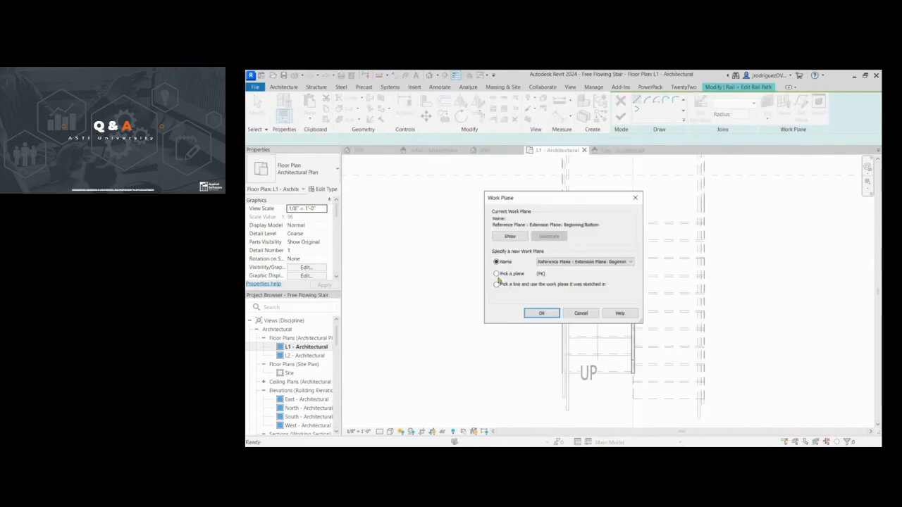
{"action": "left_click", "coordinate": [543, 314]}
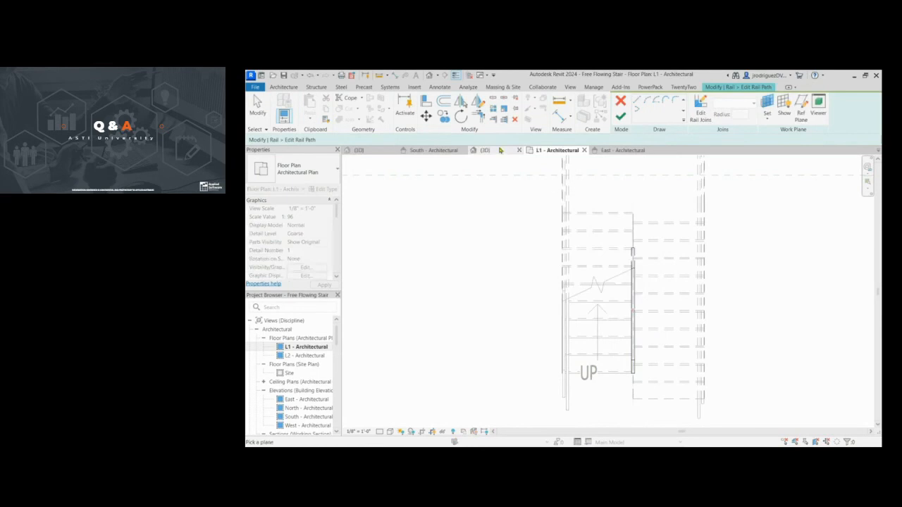
{"action": "left_click", "coordinate": [485, 150]}
{"action": "middle_click_drag", "start_coordinate": [618, 342], "coordinate": [458, 185]}
{"action": "scroll", "coordinate": [584, 248], "scroll_direction": "up", "scroll_amount": 4}
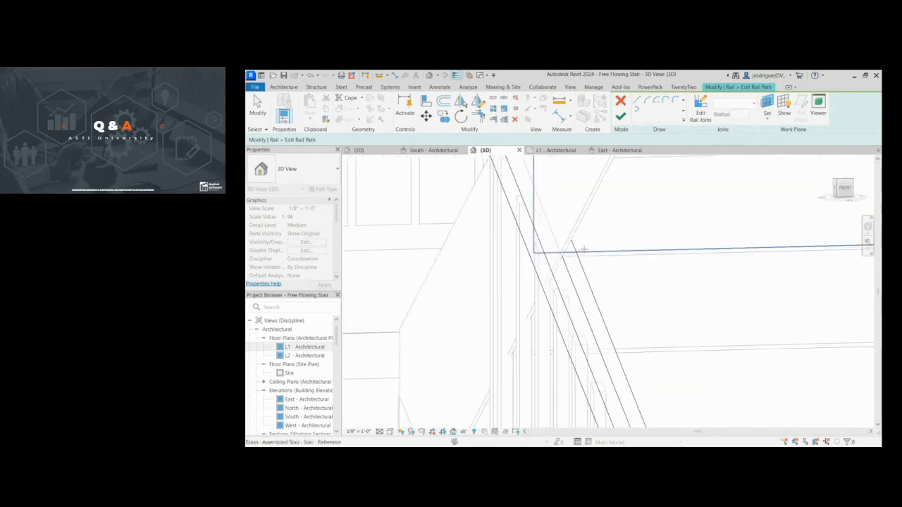
{"action": "left_click", "coordinate": [569, 248]}
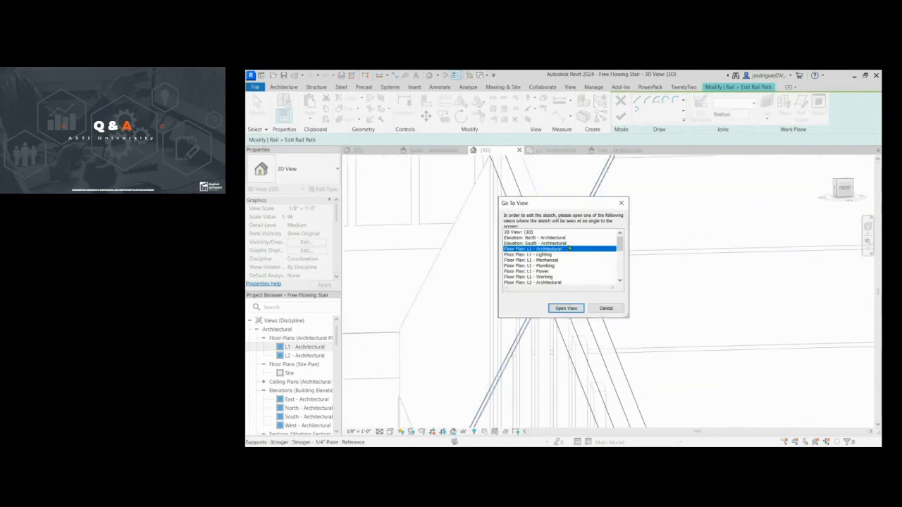
{"action": "left_click", "coordinate": [567, 309]}
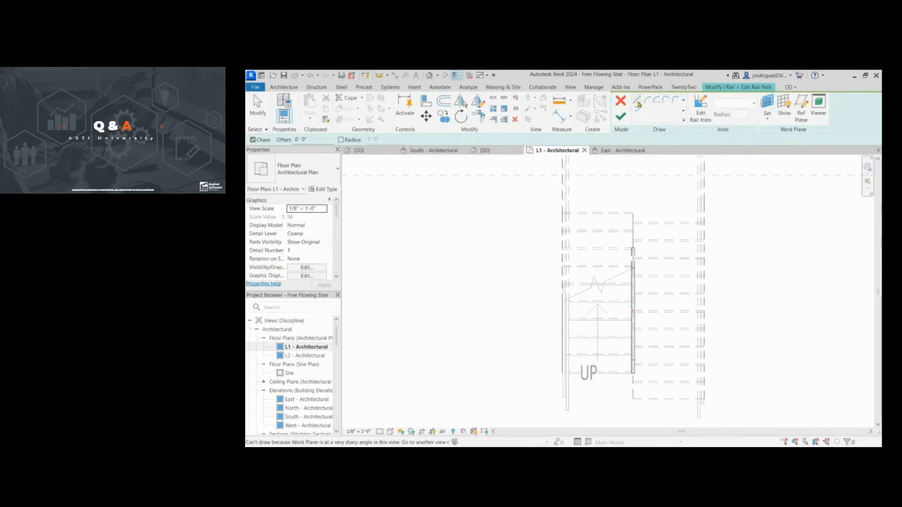
Try to draw a rail path line from the top rail's upper end in the floor plan with the newly picked work plane.
{"action": "scroll", "coordinate": [633, 331], "scroll_direction": "up", "scroll_amount": 3}
{"action": "left_click", "coordinate": [636, 206]}
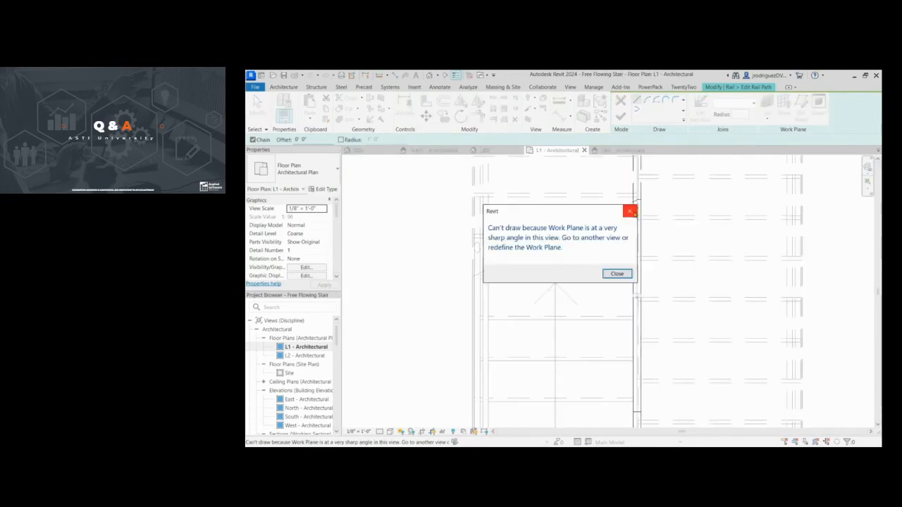
{"action": "left_click", "coordinate": [617, 274]}
{"action": "scroll", "coordinate": [625, 254], "scroll_direction": "down", "scroll_amount": 3}
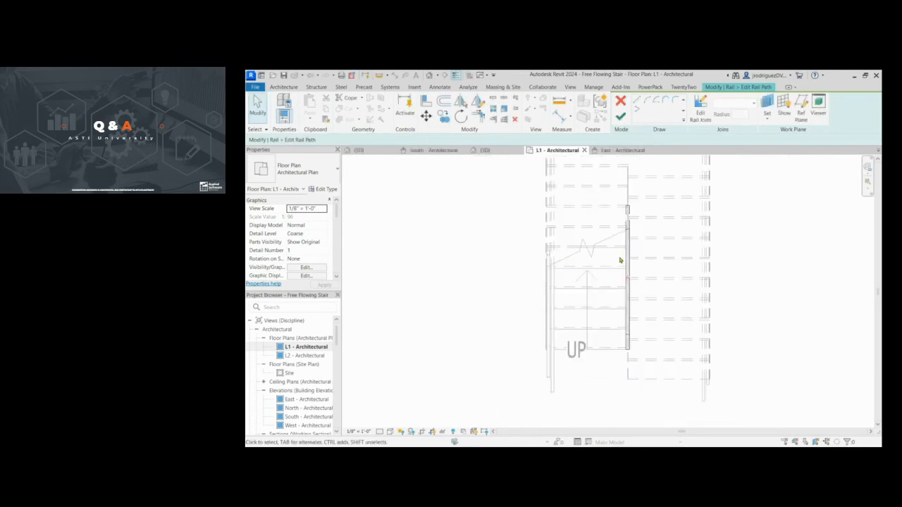
Finish editing the inner top rail's path and continuous rail, and return to the 3D view to inspect the inner railing.
{"action": "scroll", "coordinate": [609, 226], "scroll_direction": "down", "scroll_amount": 1}
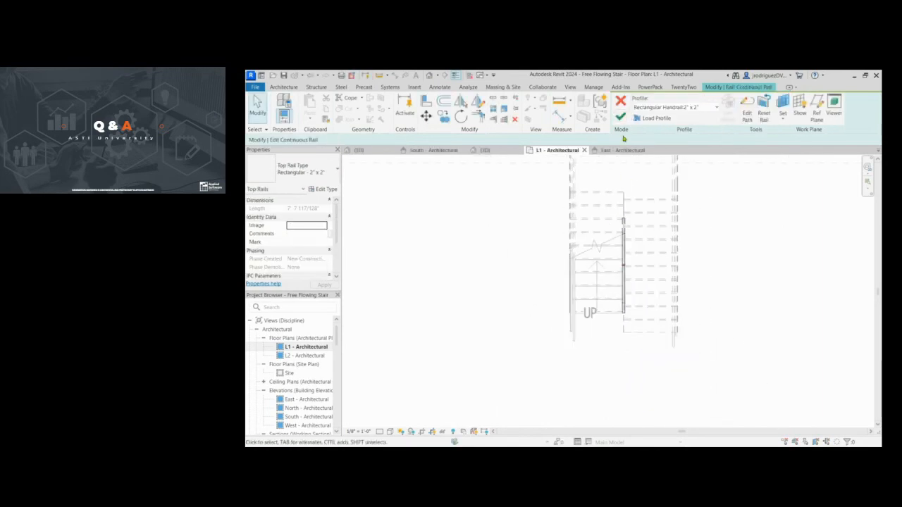
{"action": "left_click", "coordinate": [621, 119]}
{"action": "middle_click_drag", "start_coordinate": [627, 293], "coordinate": [604, 290]}
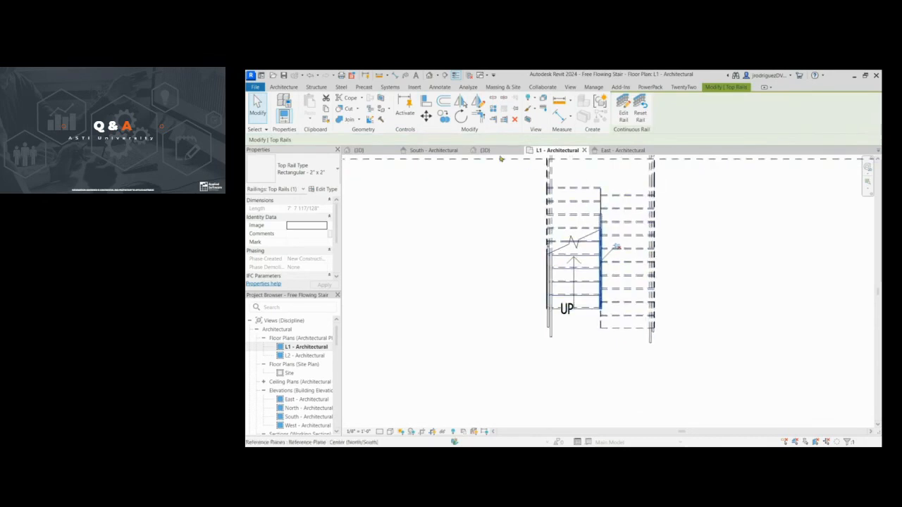
{"action": "left_click", "coordinate": [486, 151]}
{"action": "scroll", "coordinate": [614, 328], "scroll_direction": "down", "scroll_amount": 5}
{"action": "middle_click_drag", "start_coordinate": [614, 329], "coordinate": [601, 249], "text": "shift"}
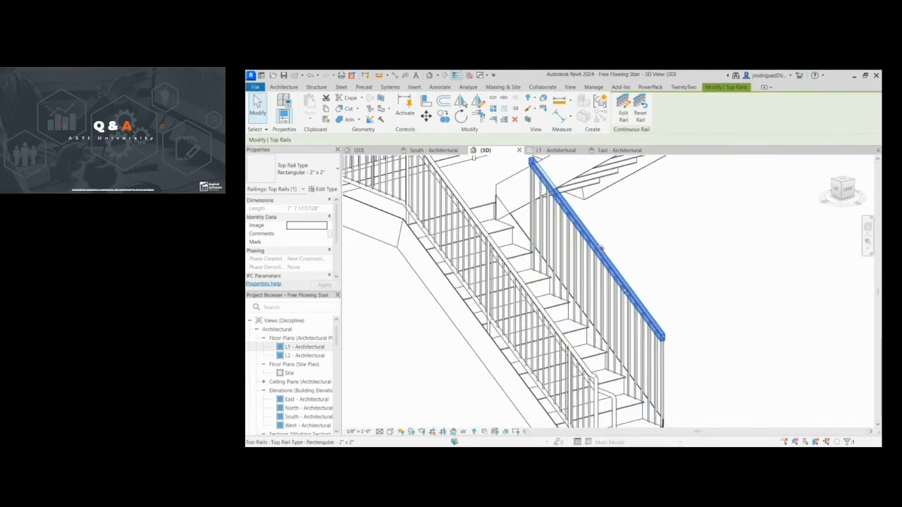
{"action": "scroll", "coordinate": [601, 248], "scroll_direction": "up", "scroll_amount": 5}
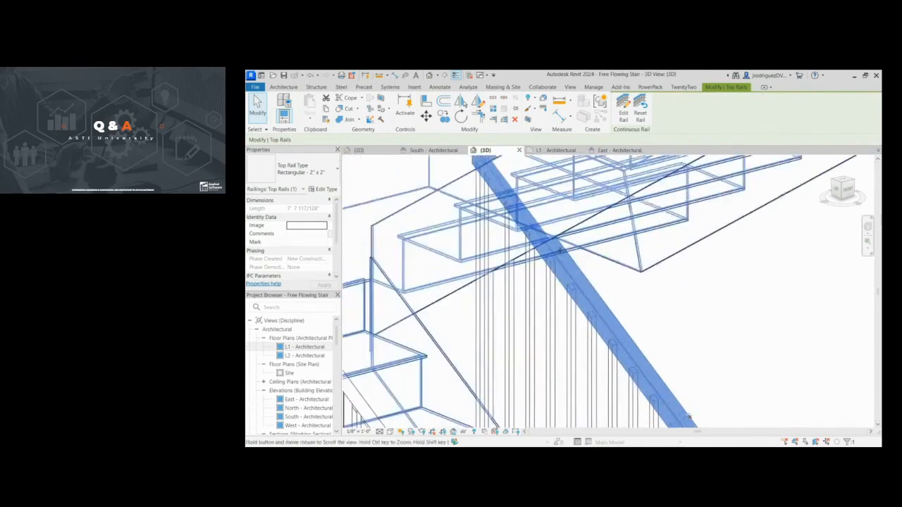
{"action": "scroll", "coordinate": [556, 251], "scroll_direction": "down", "scroll_amount": 2}
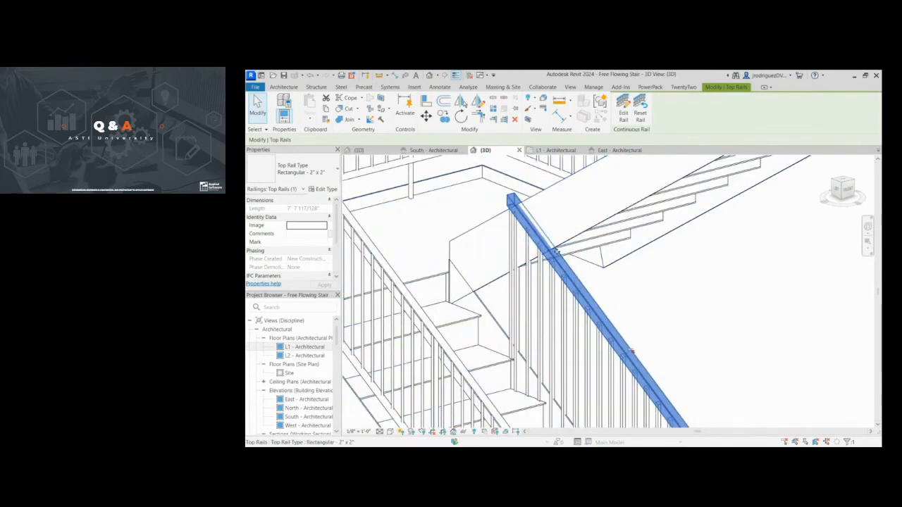
{"action": "scroll", "coordinate": [555, 250], "scroll_direction": "down", "scroll_amount": 3}
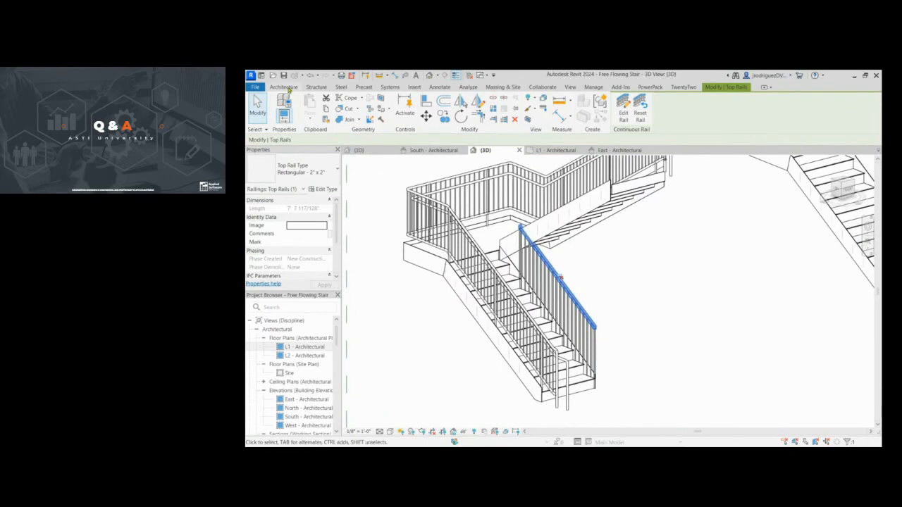
Open the L1 - Architectural floor plan and set the work plane to Level : L1.
{"action": "left_click", "coordinate": [284, 87]}
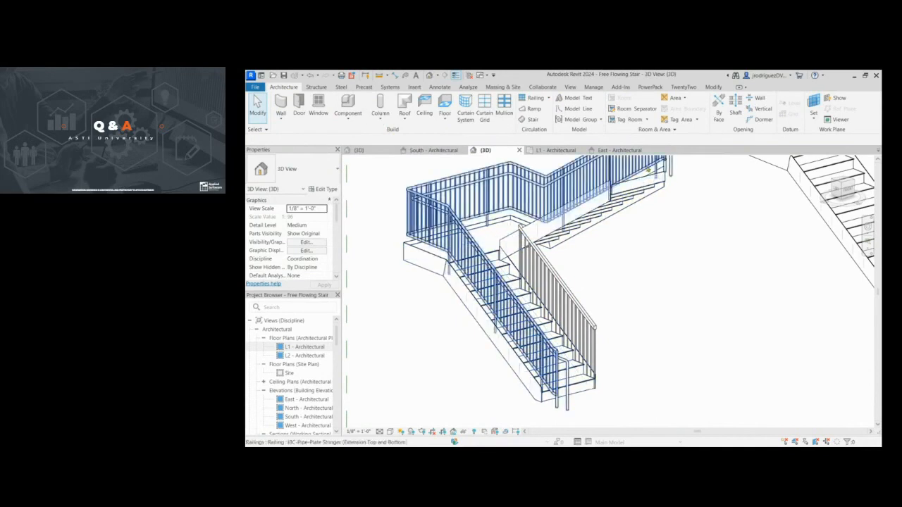
{"action": "left_click", "coordinate": [534, 108]}
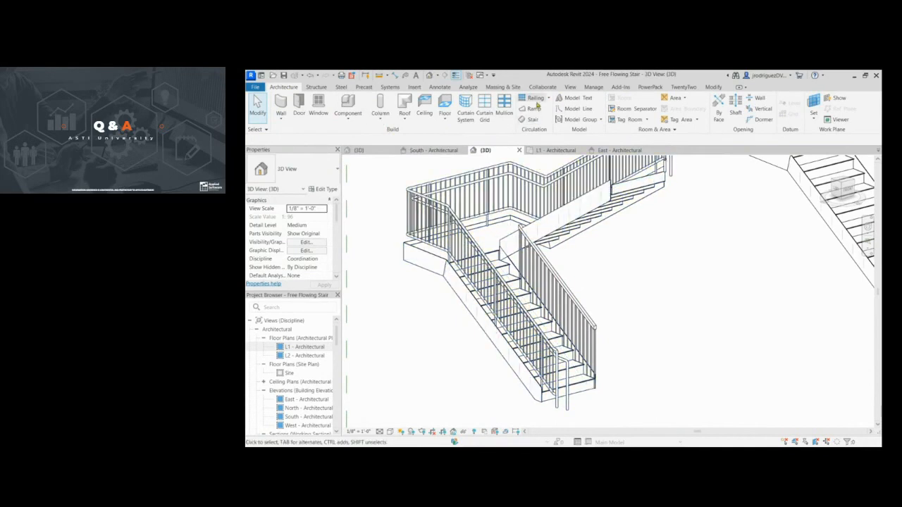
{"action": "left_click", "coordinate": [628, 198]}
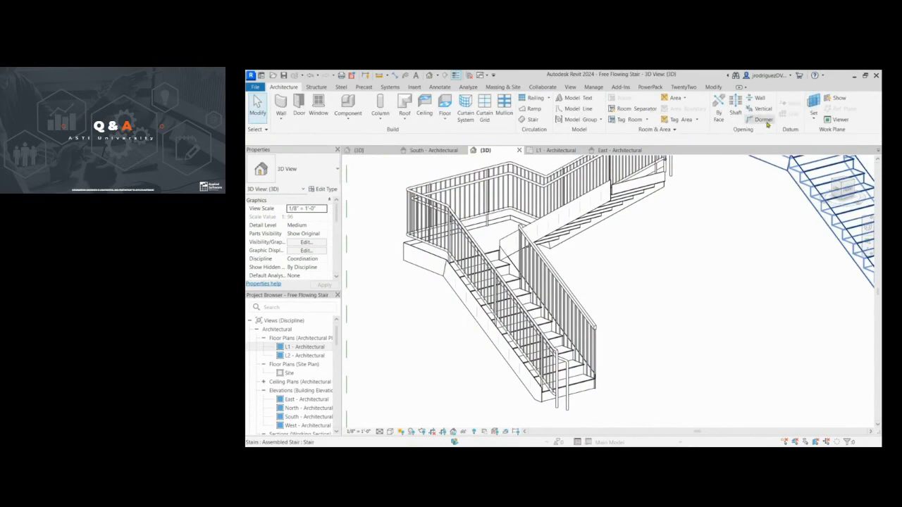
{"action": "left_click", "coordinate": [559, 151]}
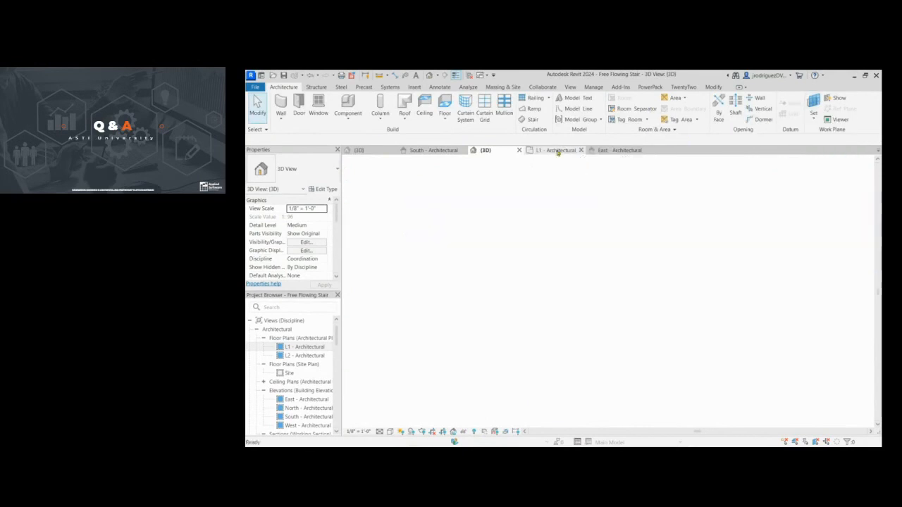
{"action": "left_click", "coordinate": [529, 101]}
{"action": "left_click", "coordinate": [617, 289]}
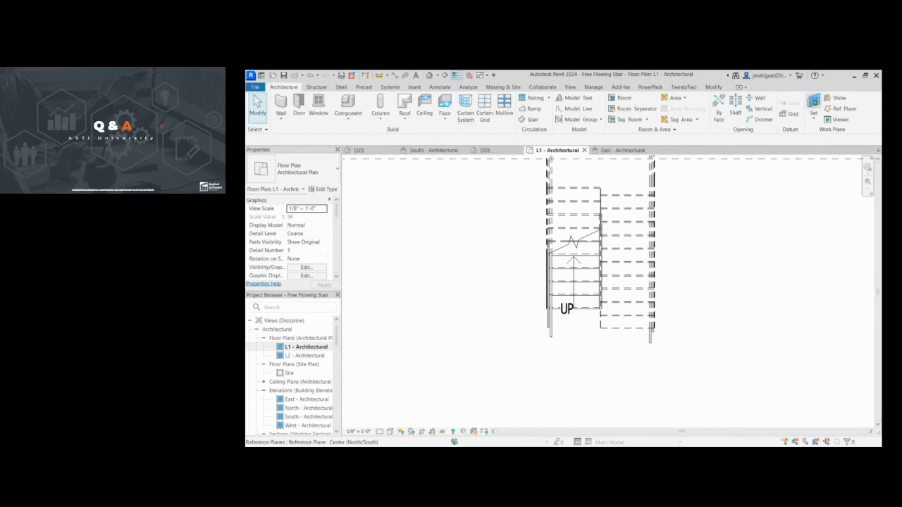
{"action": "left_click", "coordinate": [814, 102]}
{"action": "left_click", "coordinate": [568, 265]}
{"action": "left_click", "coordinate": [586, 276]}
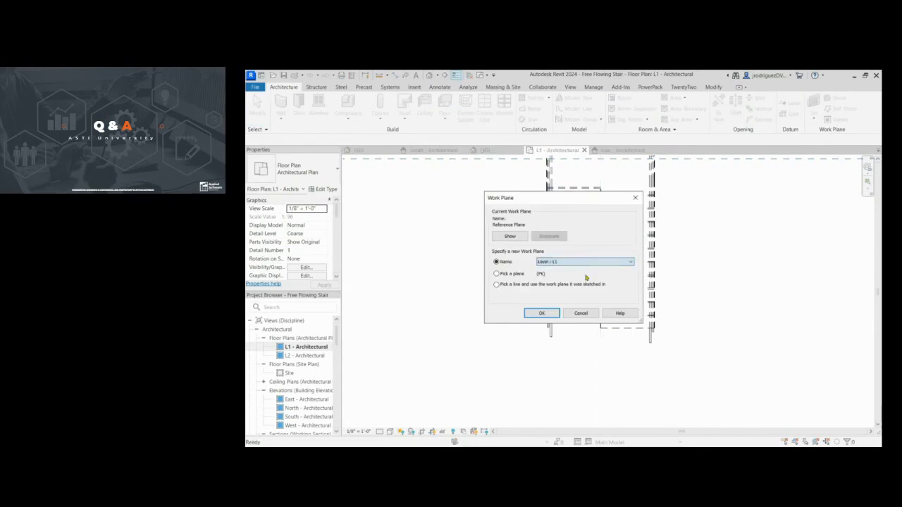
{"action": "left_click", "coordinate": [533, 315]}
Start a new railing path sketch using the Handrail - Rectangular type with a 3" offset from path.
{"action": "middle_click_drag", "start_coordinate": [652, 310], "coordinate": [624, 348]}
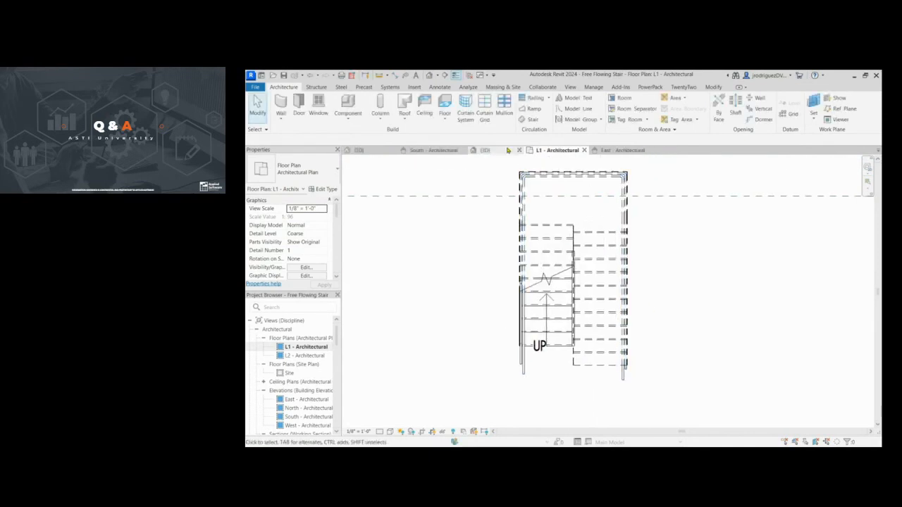
{"action": "left_click", "coordinate": [533, 98]}
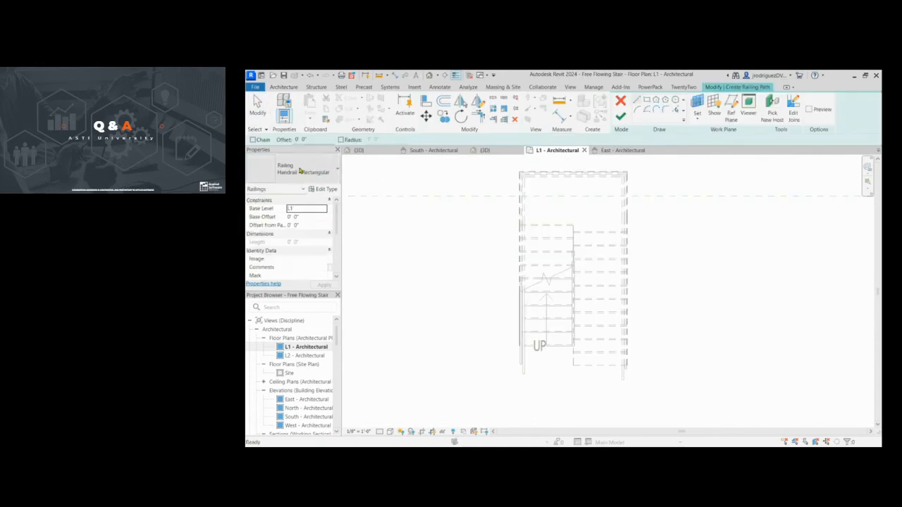
{"action": "left_click", "coordinate": [303, 170]}
{"action": "left_click", "coordinate": [310, 255]}
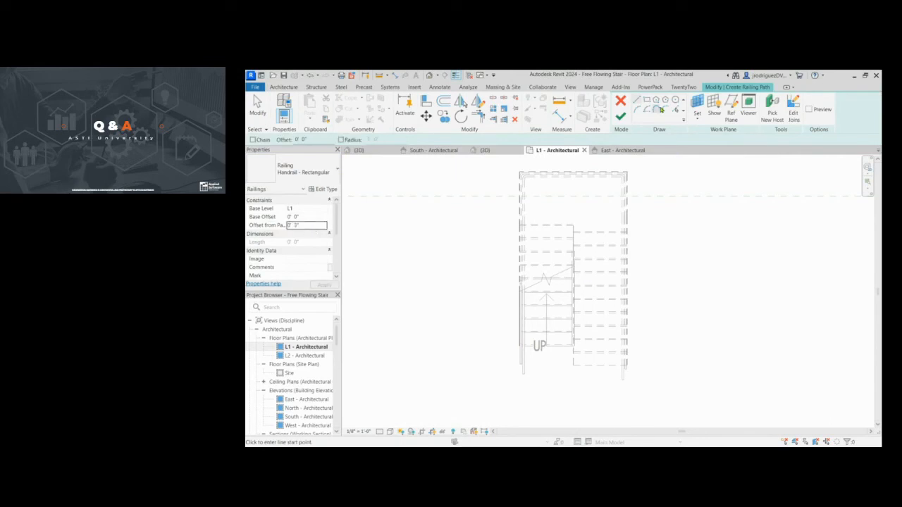
Sketch a straight stair-hosted railing path about 10.5 ft long along the lower run's inner edge, extending onto the landing, and finish the railing.
{"action": "scroll", "coordinate": [584, 348], "scroll_direction": "up", "scroll_amount": 4}
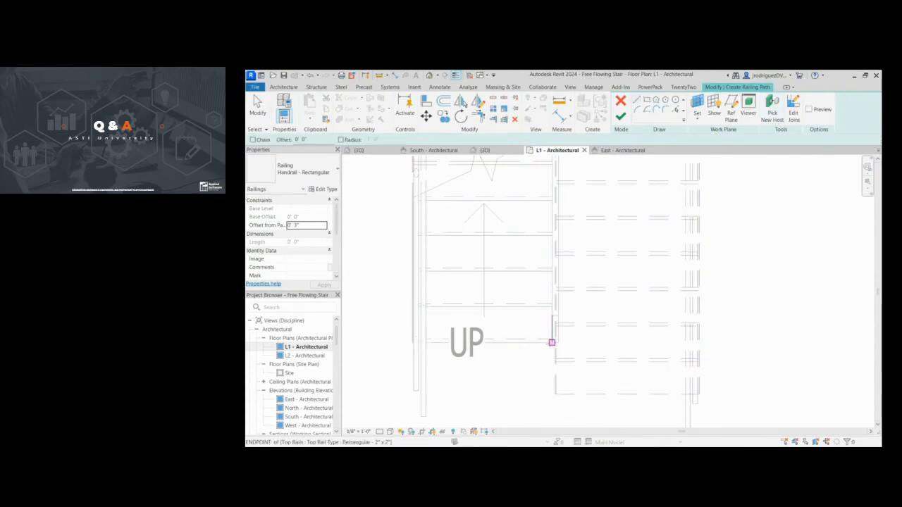
{"action": "left_click", "coordinate": [552, 343]}
{"action": "left_click", "coordinate": [553, 275]}
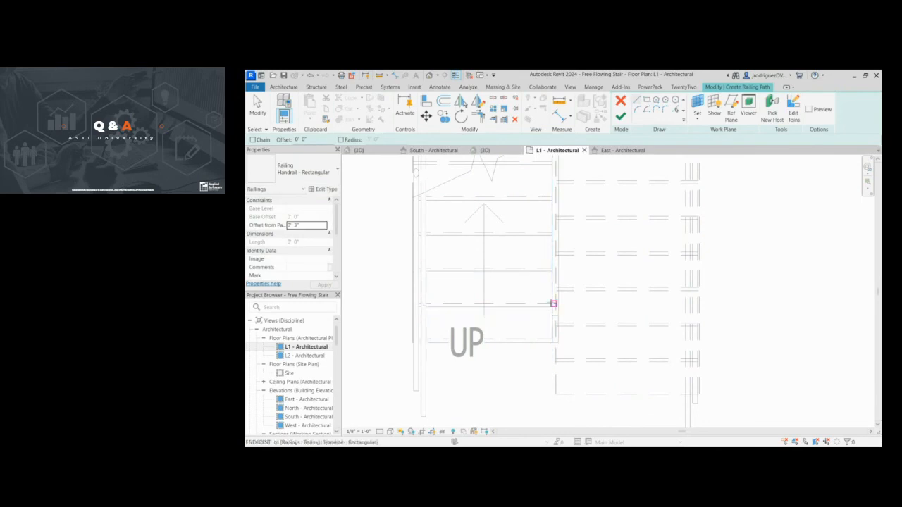
{"action": "left_click", "coordinate": [552, 343]}
{"action": "middle_click_drag", "start_coordinate": [549, 260], "coordinate": [543, 369]}
{"action": "scroll", "coordinate": [542, 374], "scroll_direction": "down", "scroll_amount": 2}
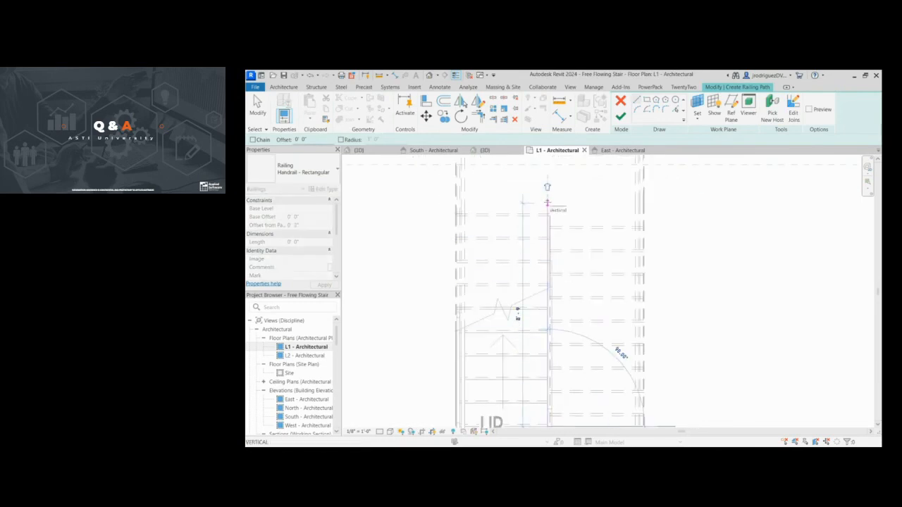
{"action": "left_click", "coordinate": [548, 212]}
{"action": "key", "text": "Escape"}
{"action": "scroll", "coordinate": [543, 268], "scroll_direction": "up", "scroll_amount": 2}
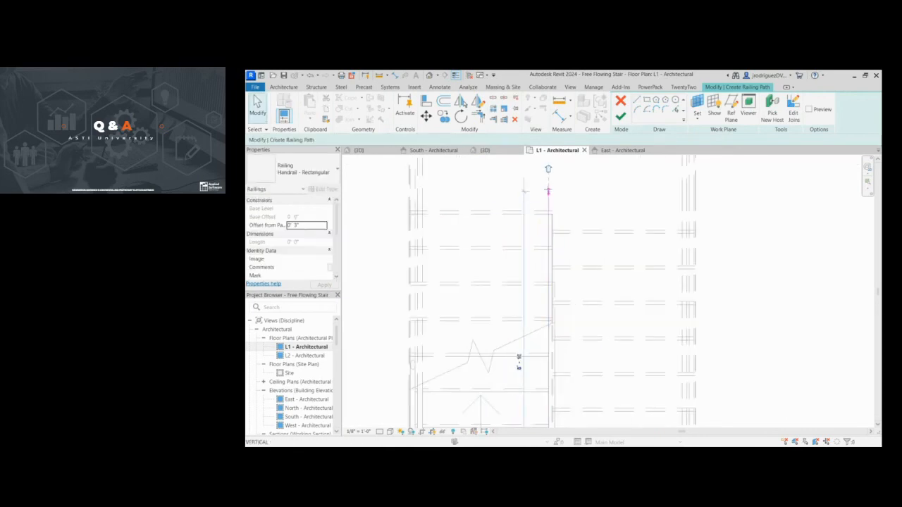
{"action": "left_click", "coordinate": [618, 104]}
{"action": "scroll", "coordinate": [661, 201], "scroll_direction": "down", "scroll_amount": 3}
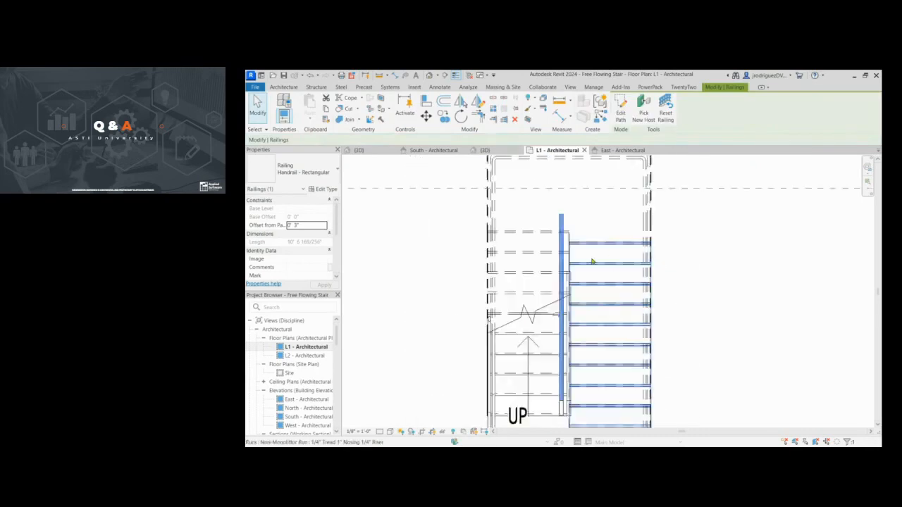
Try the Handrail - Pipe and Pipe-Wall Mount types on the new inner railing in the 3D view.
{"action": "left_click", "coordinate": [430, 75]}
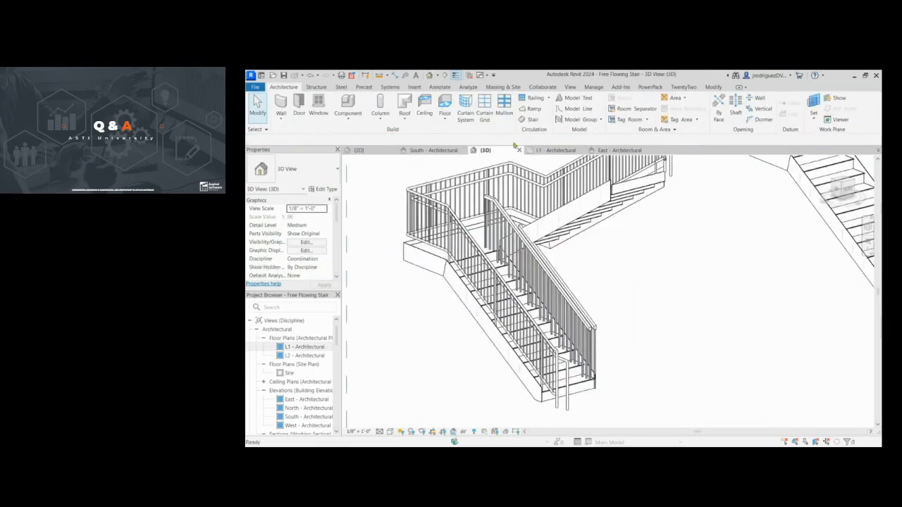
{"action": "left_click", "coordinate": [507, 220]}
{"action": "mouse_move", "coordinate": [636, 296]}
{"action": "middle_mouse_down", "text": "shift"}
{"action": "mouse_move", "coordinate": [612, 296]}
{"action": "mouse_move", "coordinate": [621, 299]}
{"action": "middle_mouse_up", "text": "shift"}
{"action": "left_click", "coordinate": [322, 182]}
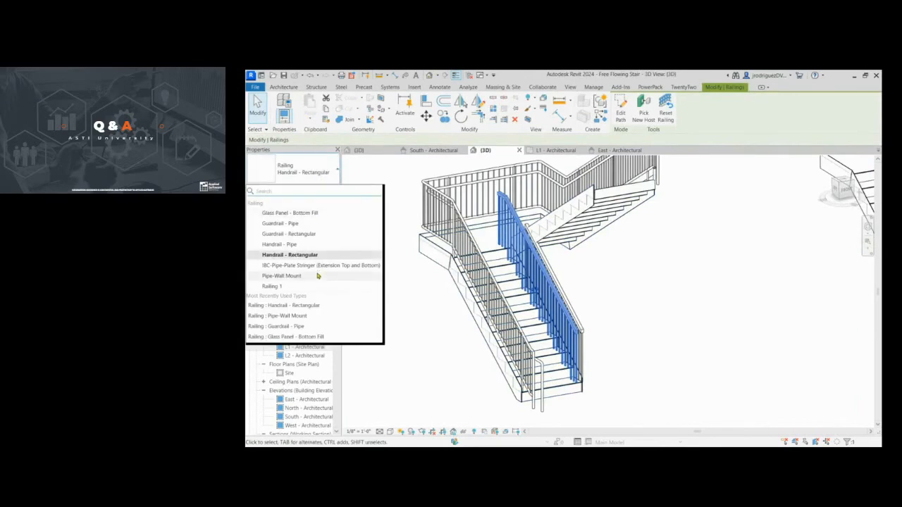
{"action": "left_click", "coordinate": [327, 247]}
{"action": "left_click", "coordinate": [315, 173]}
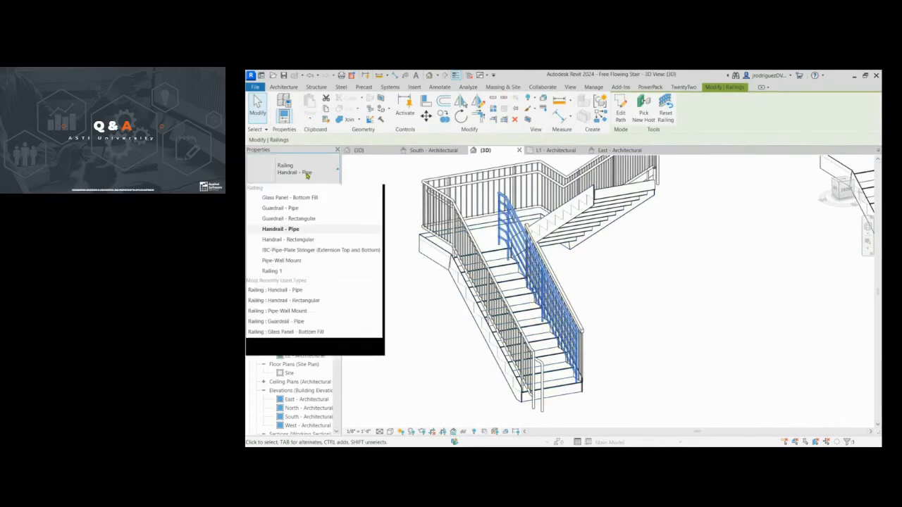
{"action": "left_click", "coordinate": [306, 278]}
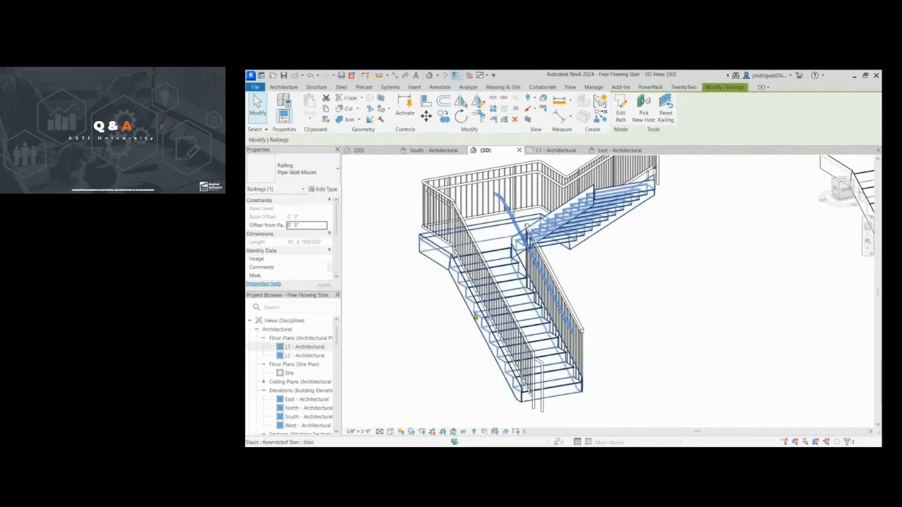
Change the new inner railing's type to Handrail - Pipe and inspect it along the lower run.
{"action": "key", "text": "Escape"}
{"action": "middle_click_drag", "start_coordinate": [618, 336], "coordinate": [631, 374], "text": "shift"}
{"action": "left_click", "coordinate": [506, 224]}
{"action": "left_click", "coordinate": [293, 172]}
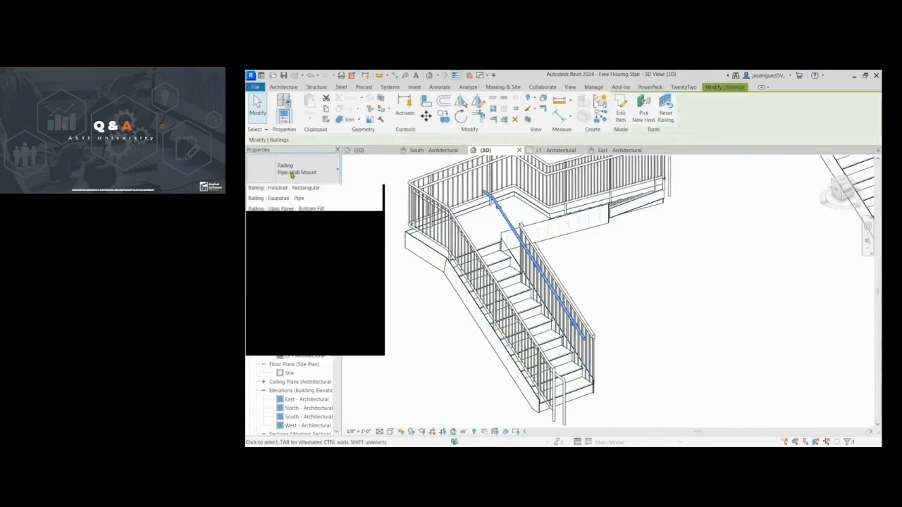
{"action": "left_click", "coordinate": [310, 249]}
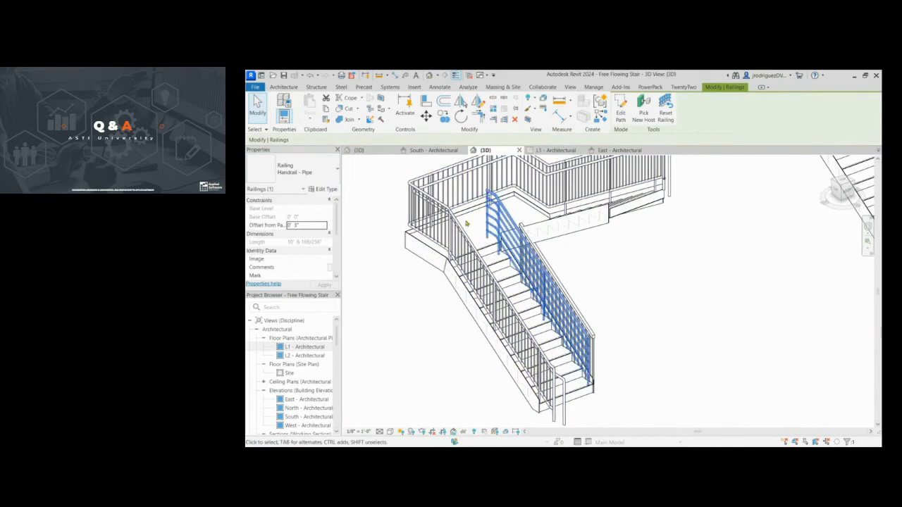
{"action": "scroll", "coordinate": [503, 197], "scroll_direction": "up", "scroll_amount": 3}
{"action": "scroll", "coordinate": [502, 197], "scroll_direction": "down", "scroll_amount": 3}
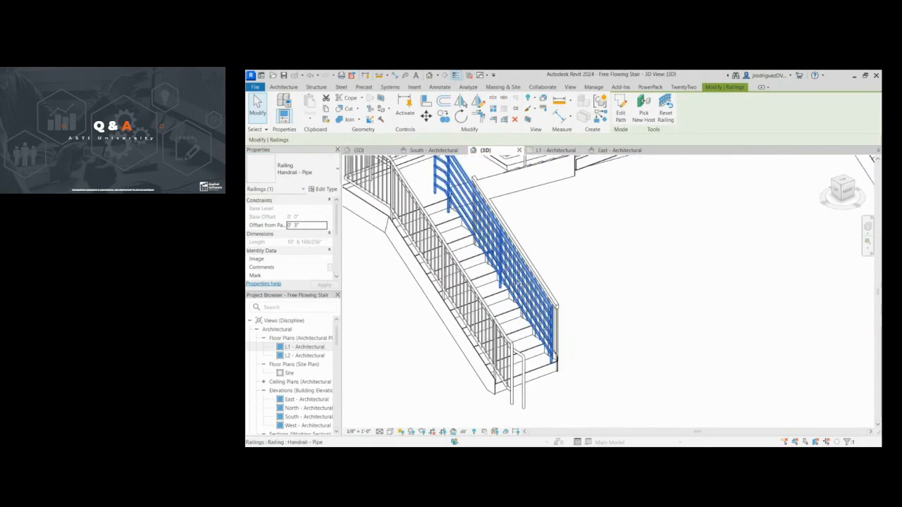
{"action": "middle_click_drag", "start_coordinate": [482, 216], "coordinate": [489, 256]}
{"action": "scroll", "coordinate": [489, 256], "scroll_direction": "down", "scroll_amount": 1}
{"action": "key", "text": "Escape"}
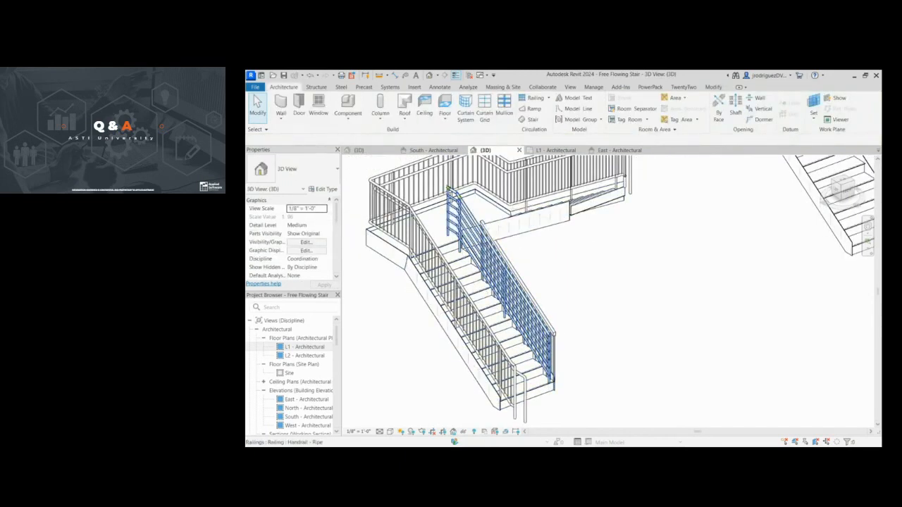
Select the top rail of the original rectangular inner railing, and finish its rail path and continuous rail editing.
{"action": "scroll", "coordinate": [574, 252], "scroll_direction": "up", "scroll_amount": 3}
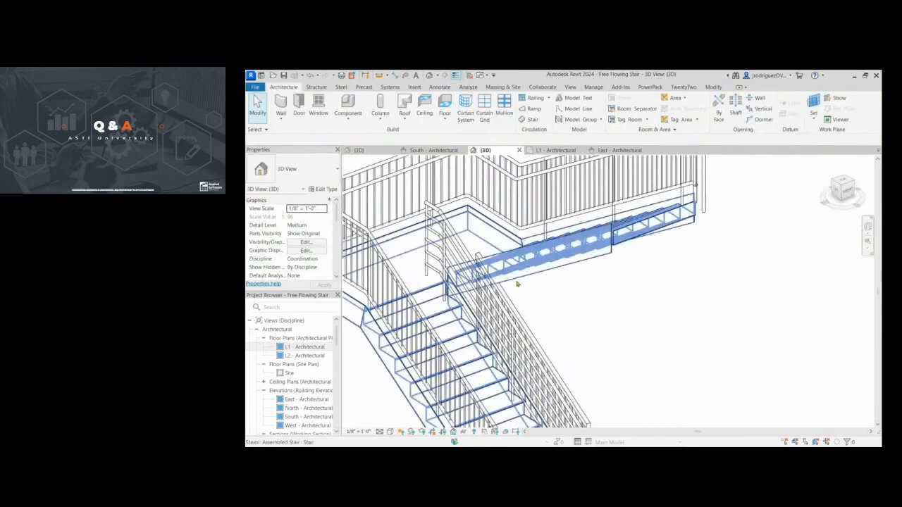
{"action": "left_click", "coordinate": [494, 289]}
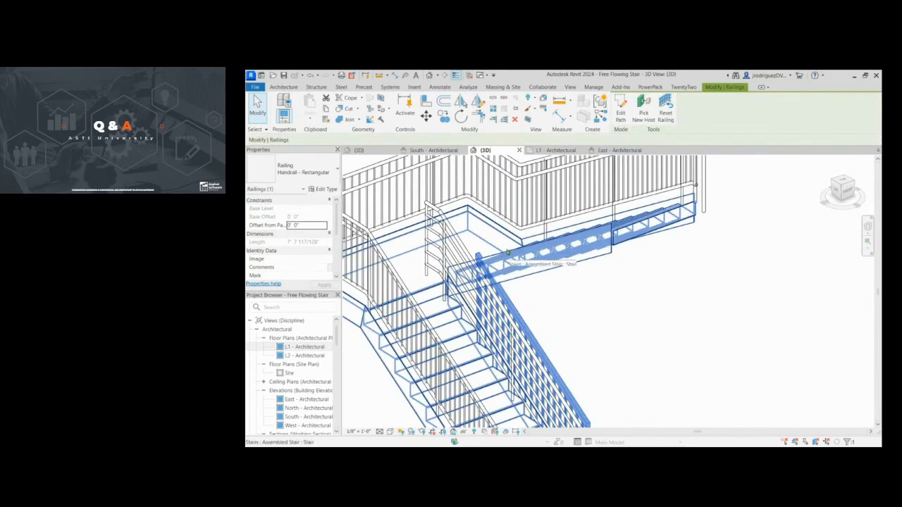
{"action": "middle_click_drag", "start_coordinate": [512, 258], "coordinate": [568, 283], "text": "shift"}
{"action": "scroll", "coordinate": [657, 300], "scroll_direction": "down", "scroll_amount": 4}
{"action": "scroll", "coordinate": [599, 325], "scroll_direction": "up", "scroll_amount": 5}
{"action": "key", "text": "Escape"}
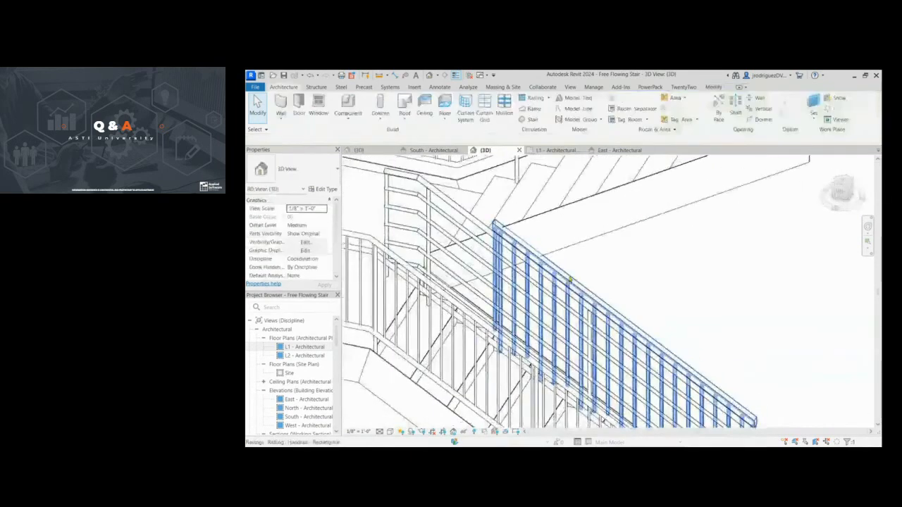
{"action": "key", "text": "Tab"}
{"action": "left_click", "coordinate": [571, 280]}
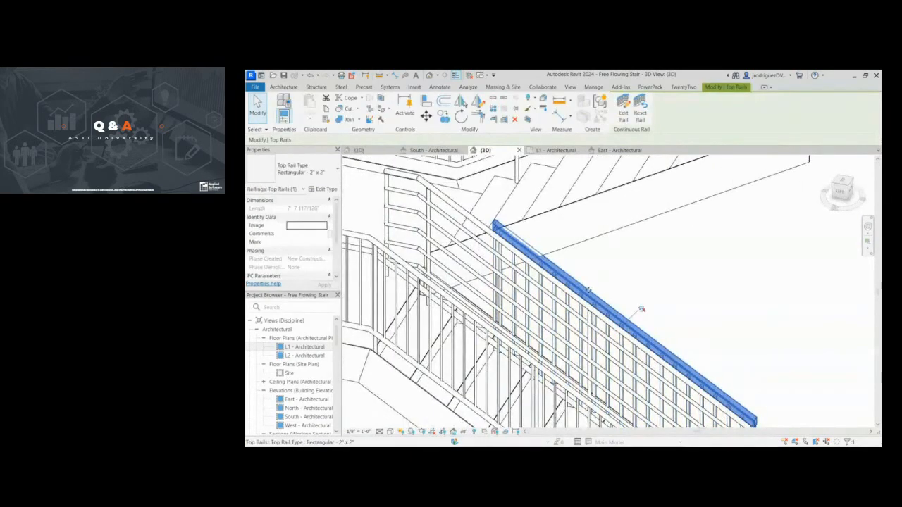
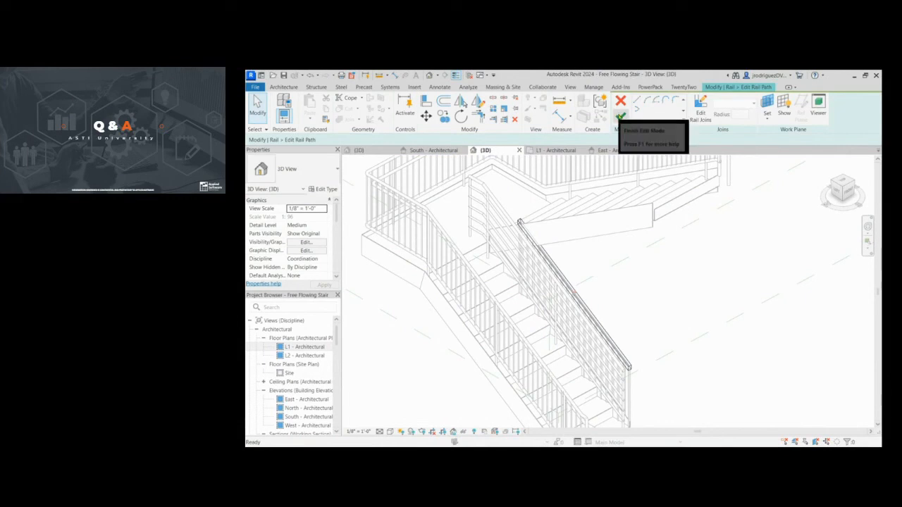
{"action": "left_click", "coordinate": [620, 117]}
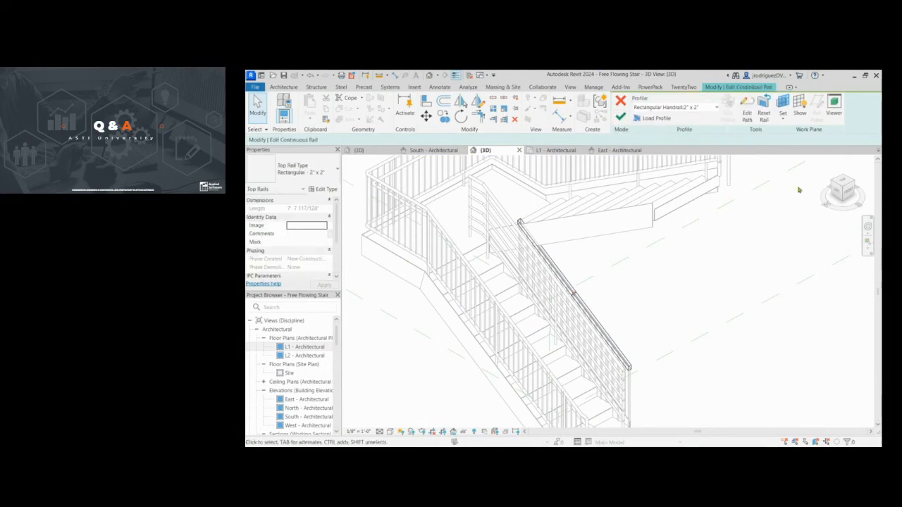
{"action": "left_click", "coordinate": [621, 117]}
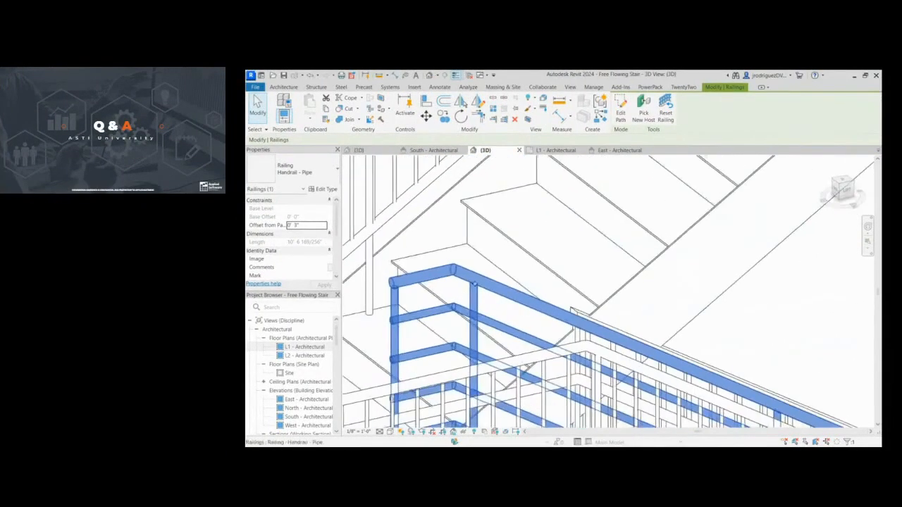
Review the Baluster Placement settings of the inner railing's Handrail - Pipe type.
{"action": "scroll", "coordinate": [473, 284], "scroll_direction": "up", "scroll_amount": 2}
{"action": "key", "text": "Escape"}
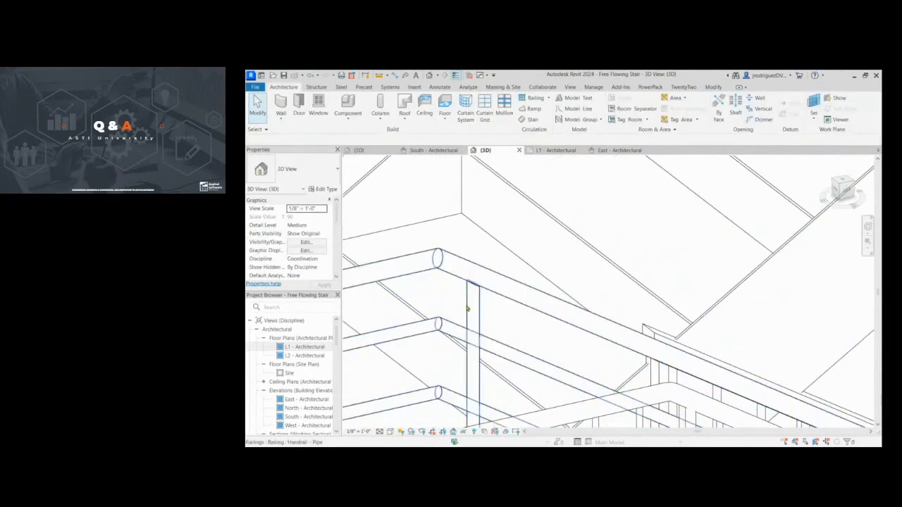
{"action": "left_click", "coordinate": [472, 303]}
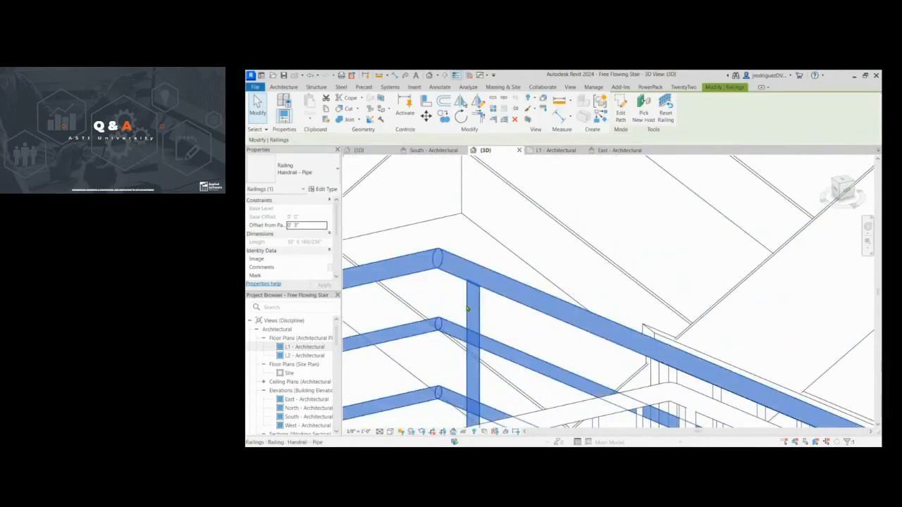
{"action": "left_click", "coordinate": [330, 190]}
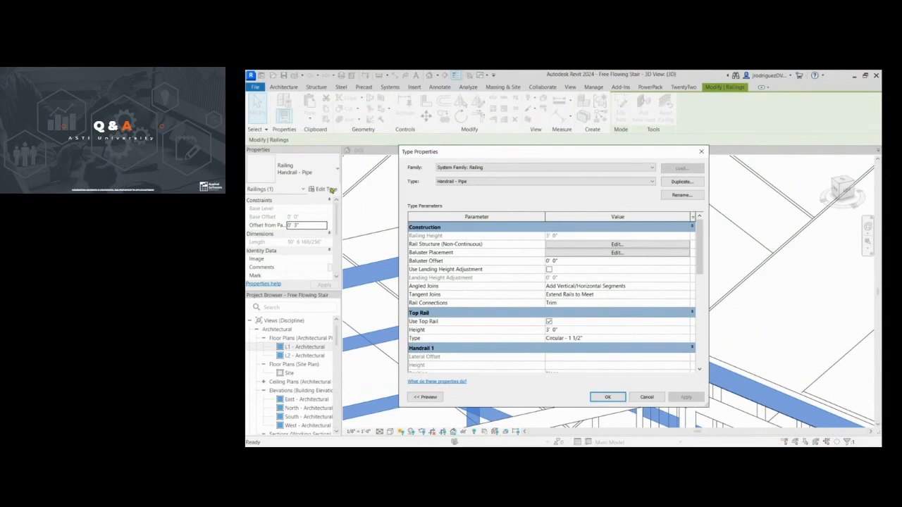
{"action": "left_click", "coordinate": [617, 252]}
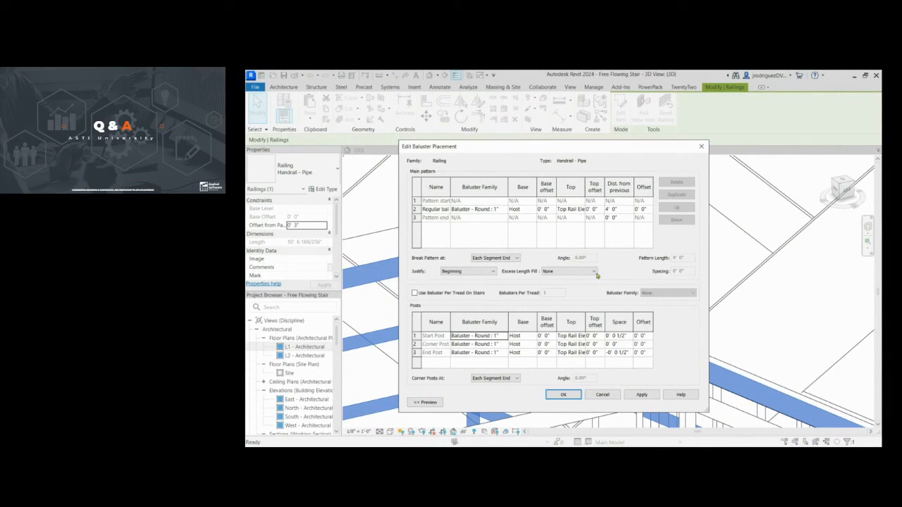
{"action": "left_click", "coordinate": [563, 396]}
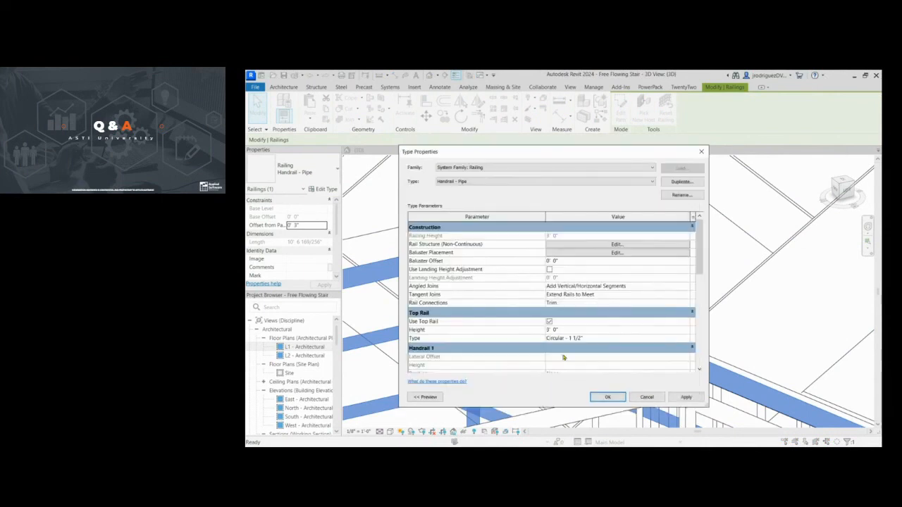
Set Rail Connections to Weld in the Handrail - Pipe type and check the joint at the landing end.
{"action": "left_click", "coordinate": [688, 288]}
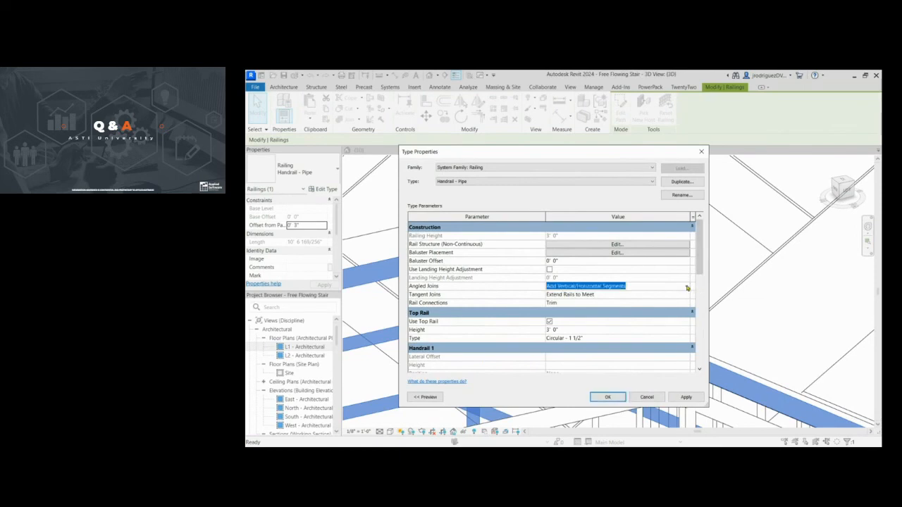
{"action": "left_click", "coordinate": [685, 296]}
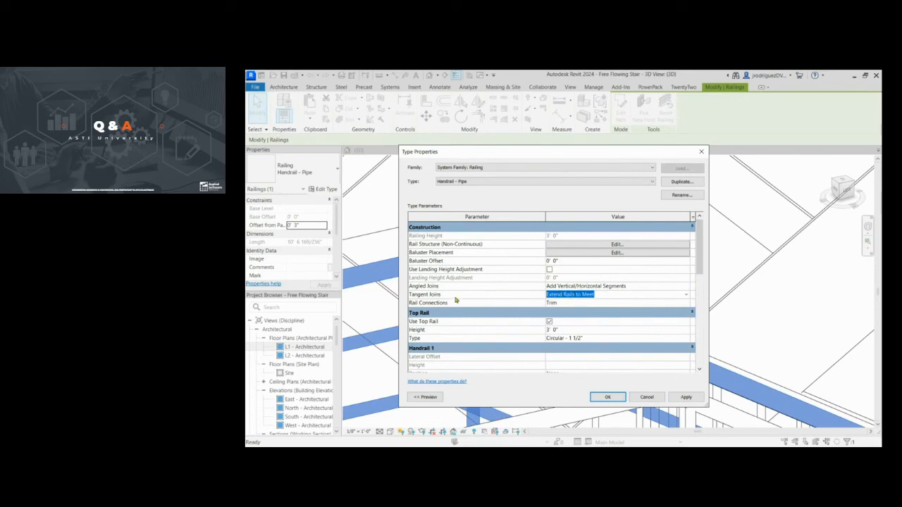
{"action": "left_click", "coordinate": [621, 303]}
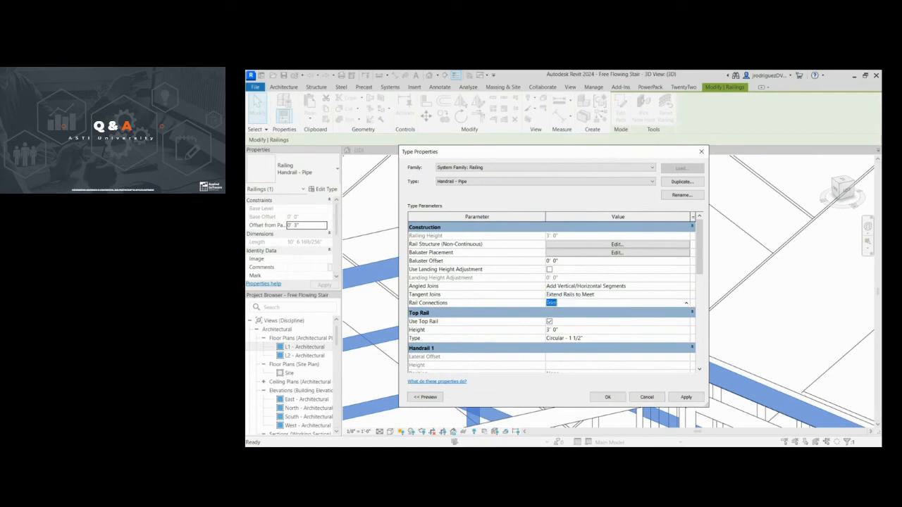
{"action": "left_click", "coordinate": [554, 322]}
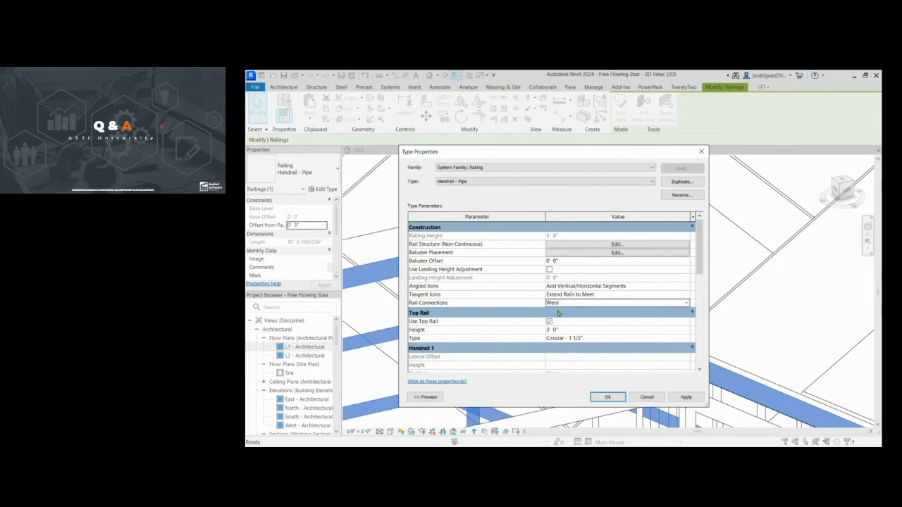
{"action": "left_click", "coordinate": [686, 397]}
{"action": "left_click_drag", "start_coordinate": [638, 154], "coordinate": [355, 139]}
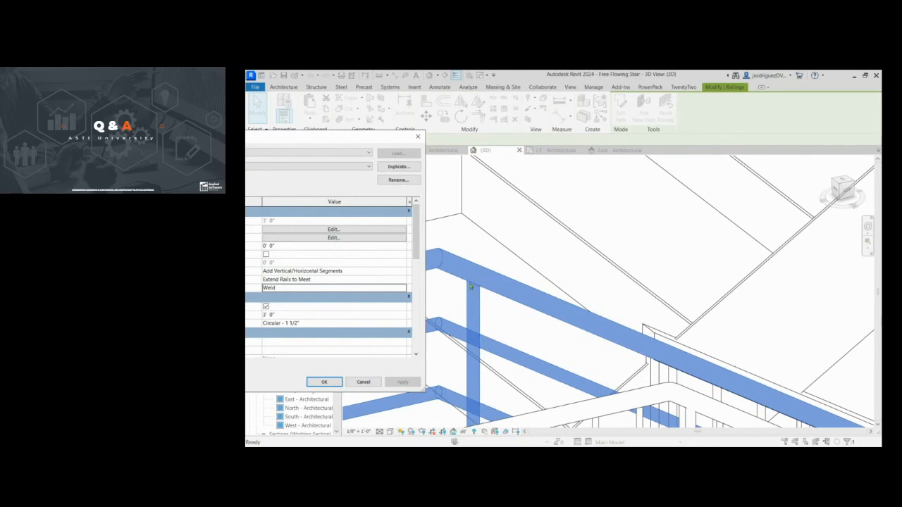
{"action": "left_click_drag", "start_coordinate": [336, 140], "coordinate": [596, 135]}
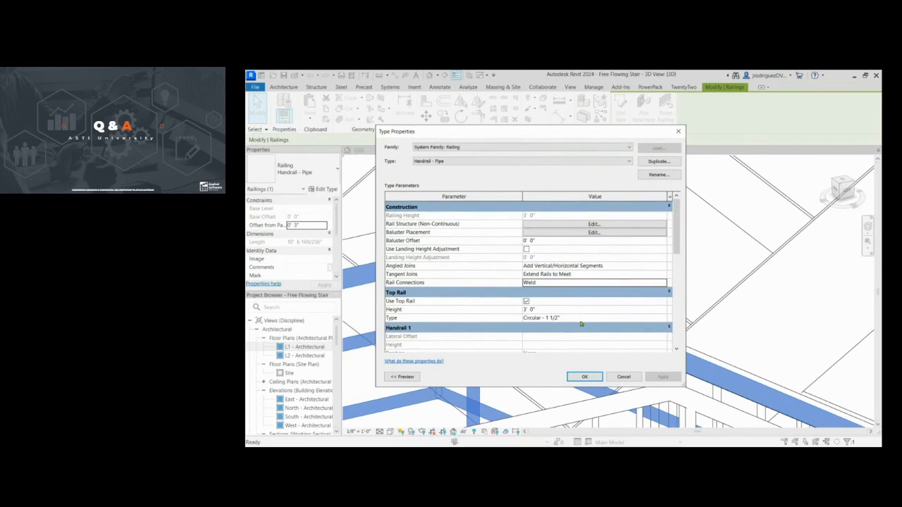
{"action": "left_click", "coordinate": [584, 377]}
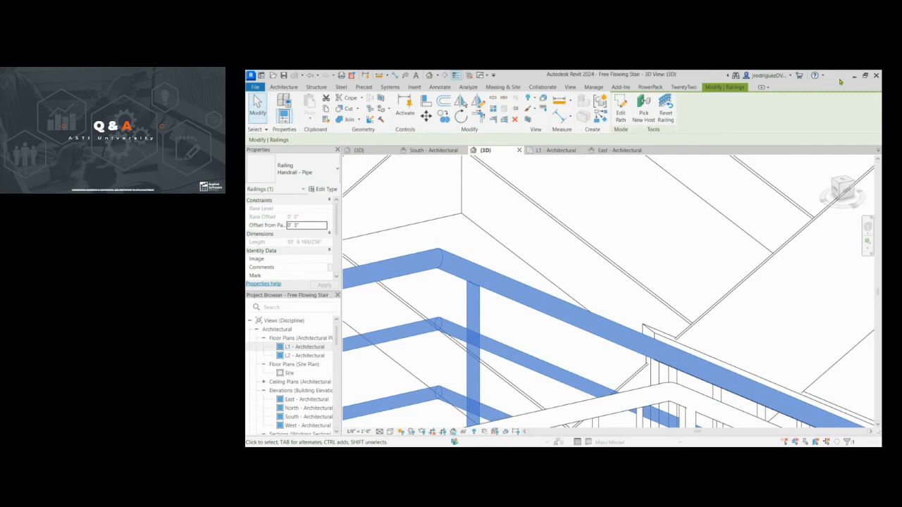
Try the cast-in-place Monolithic Stair type on the U-shaped stair with railings.
{"action": "scroll", "coordinate": [608, 254], "scroll_direction": "down", "scroll_amount": 5}
{"action": "left_click", "coordinate": [653, 227]}
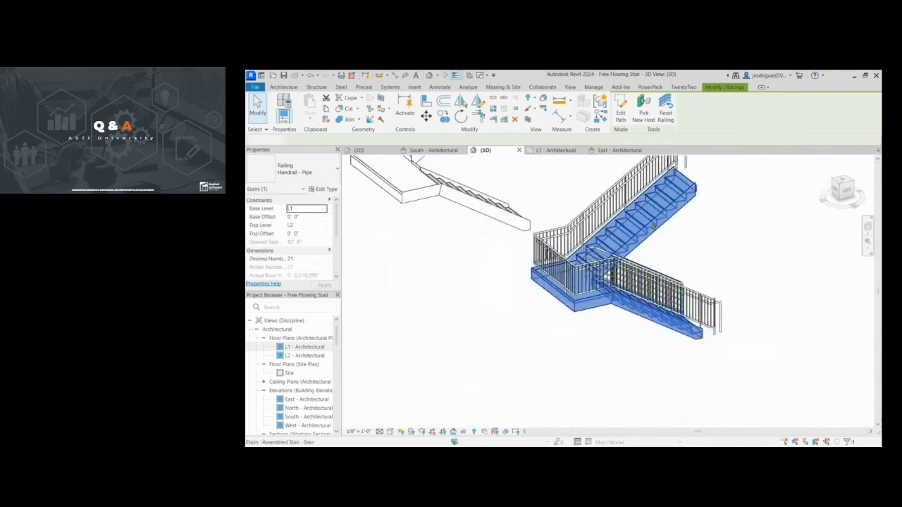
{"action": "mouse_move", "coordinate": [653, 227]}
{"action": "middle_mouse_down", "text": "shift"}
{"action": "mouse_move", "coordinate": [669, 258]}
{"action": "mouse_move", "coordinate": [741, 244]}
{"action": "mouse_move", "coordinate": [662, 230]}
{"action": "middle_mouse_up", "text": "shift"}
{"action": "left_click", "coordinate": [311, 170]}
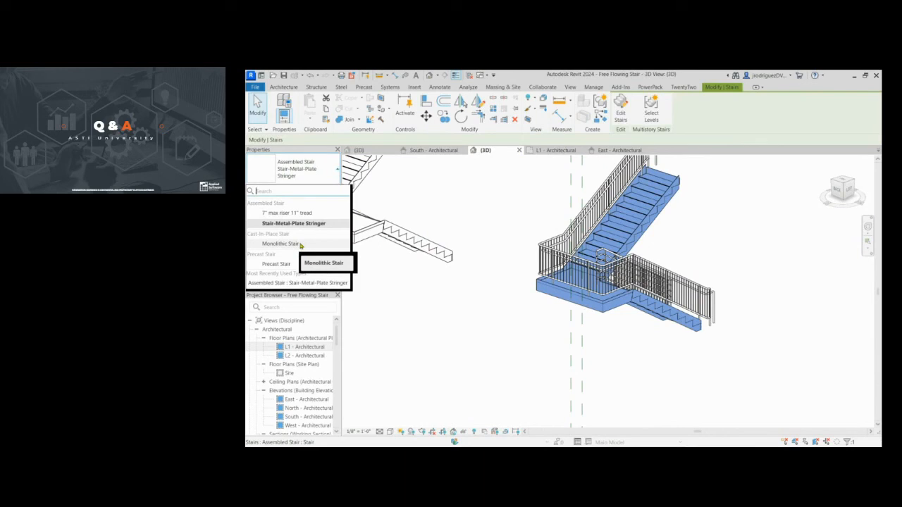
{"action": "left_click", "coordinate": [282, 244]}
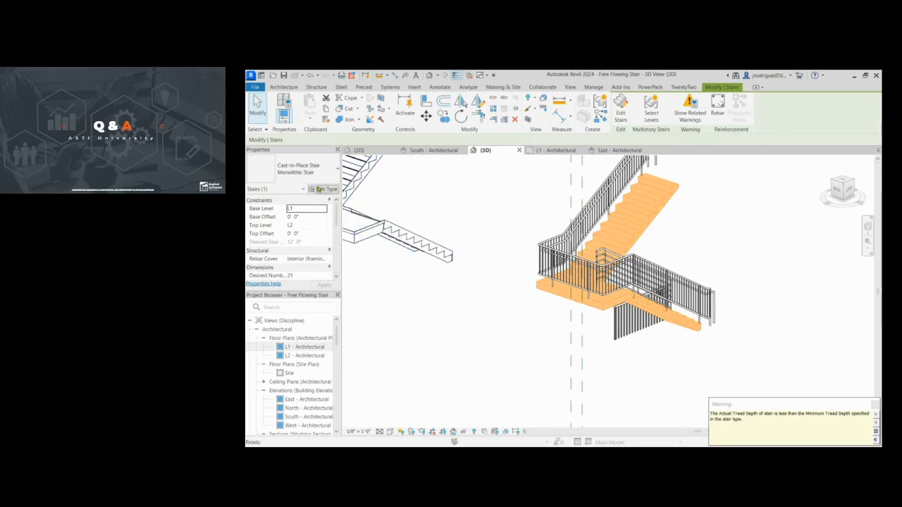
Review the Monolithic Stair type's properties and inspect the stair's runs and landing in the 3D view.
{"action": "left_click", "coordinate": [321, 190]}
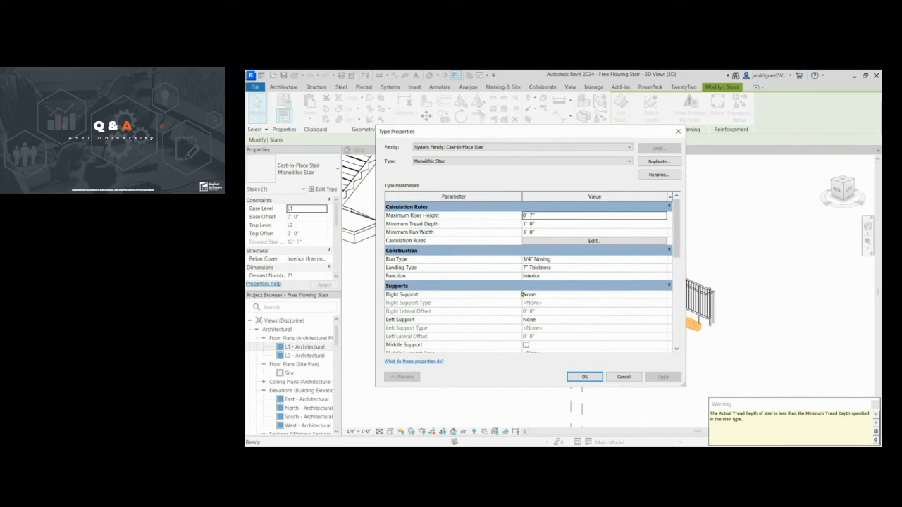
{"action": "left_click", "coordinate": [584, 377]}
{"action": "scroll", "coordinate": [680, 225], "scroll_direction": "up", "scroll_amount": 5}
{"action": "left_click", "coordinate": [680, 232]}
{"action": "middle_click_drag", "start_coordinate": [680, 232], "coordinate": [654, 236], "text": "shift"}
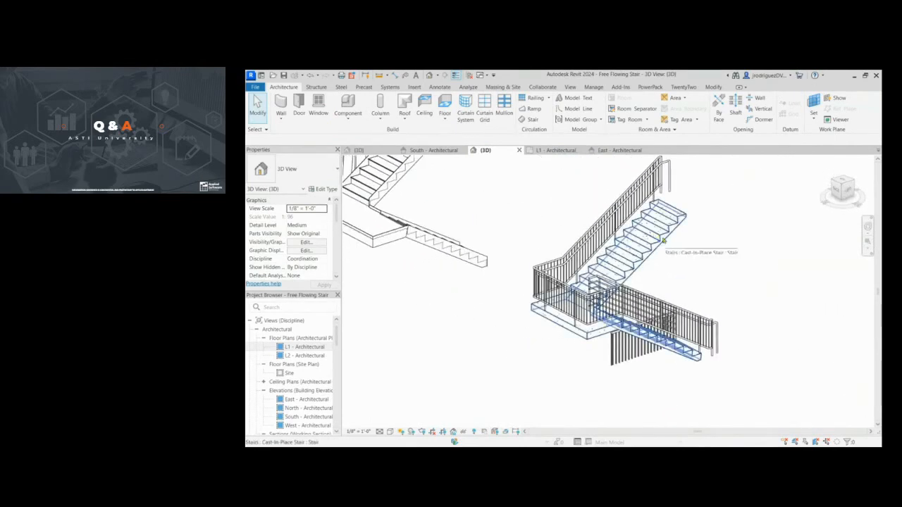
{"action": "left_click", "coordinate": [670, 238]}
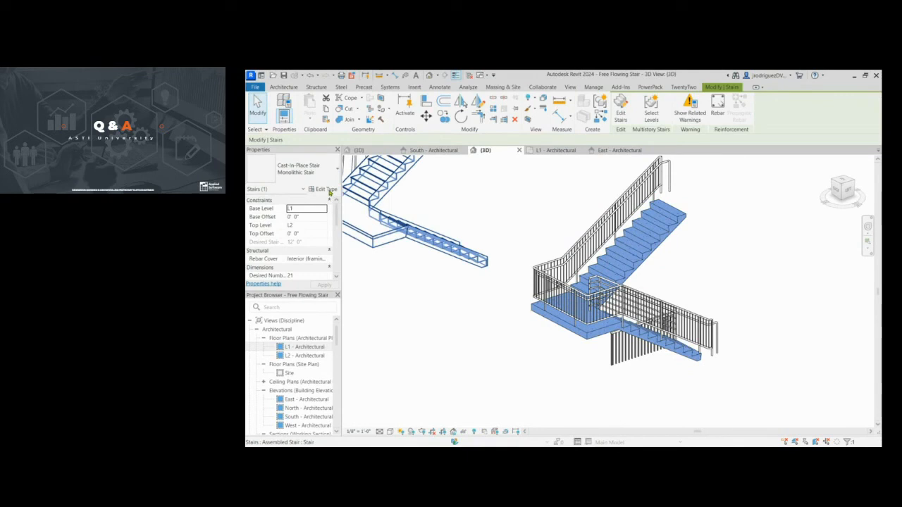
{"action": "scroll", "coordinate": [652, 236], "scroll_direction": "up", "scroll_amount": 2}
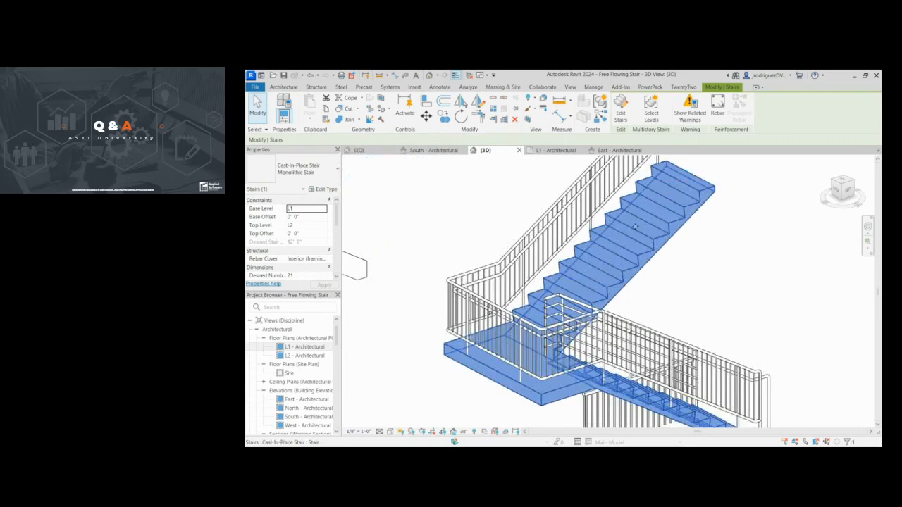
Try the 7" max riser 11" tread type on the stair, deleting the conflicting elements, and restore the Stair-Metal-Plate Stringer type.
{"action": "left_click", "coordinate": [303, 169]}
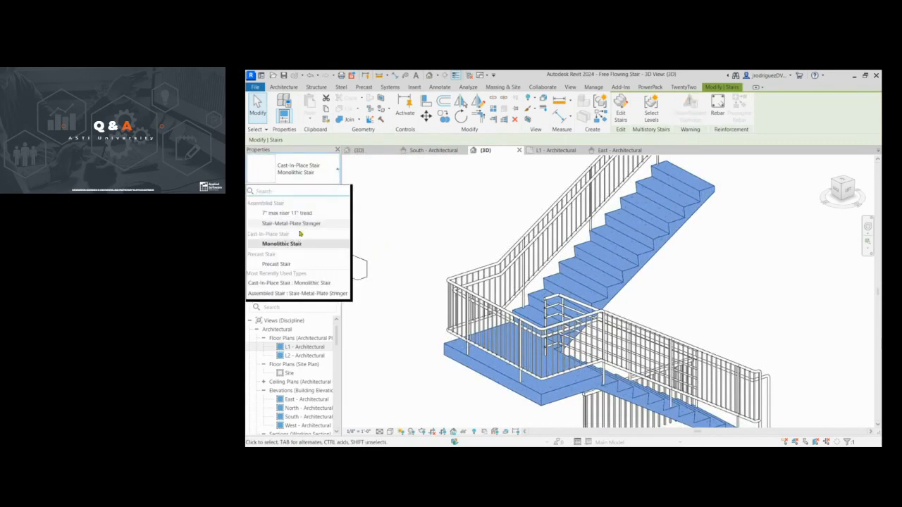
{"action": "left_click", "coordinate": [304, 215]}
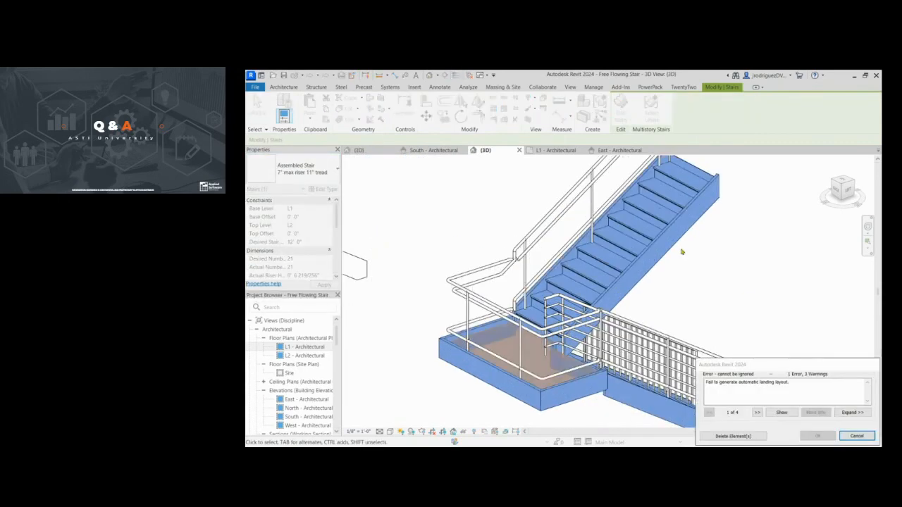
{"action": "left_click", "coordinate": [738, 437]}
{"action": "left_click", "coordinate": [791, 292]}
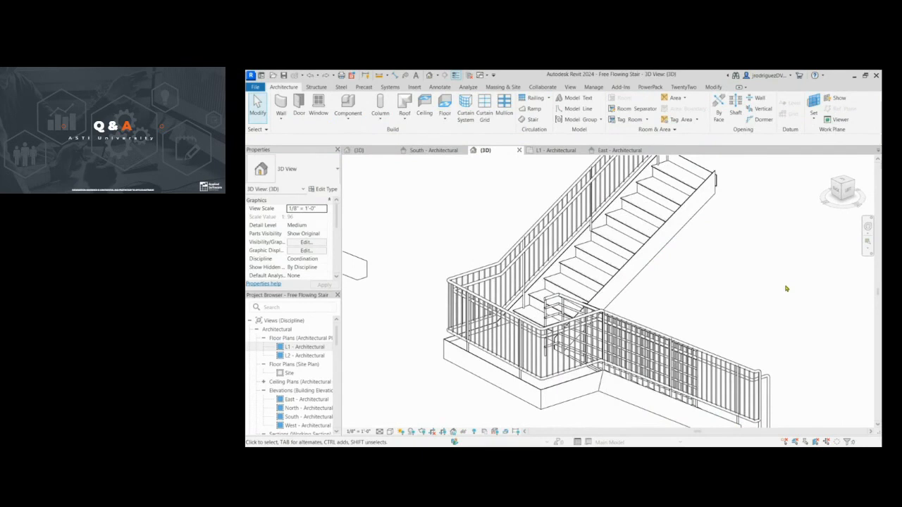
{"action": "scroll", "coordinate": [791, 292], "scroll_direction": "down", "scroll_amount": 3}
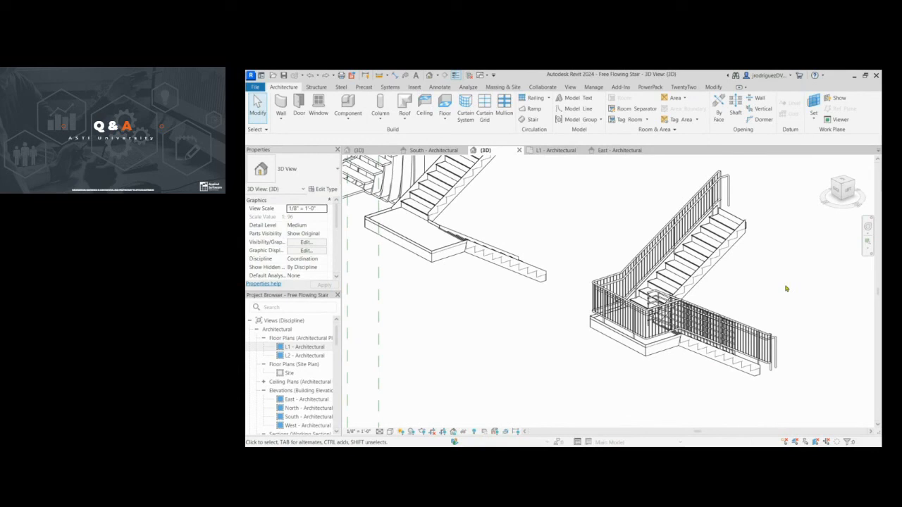
Start editing the components of the U-shaped stair with railings in the top view.
{"action": "left_click", "coordinate": [720, 254]}
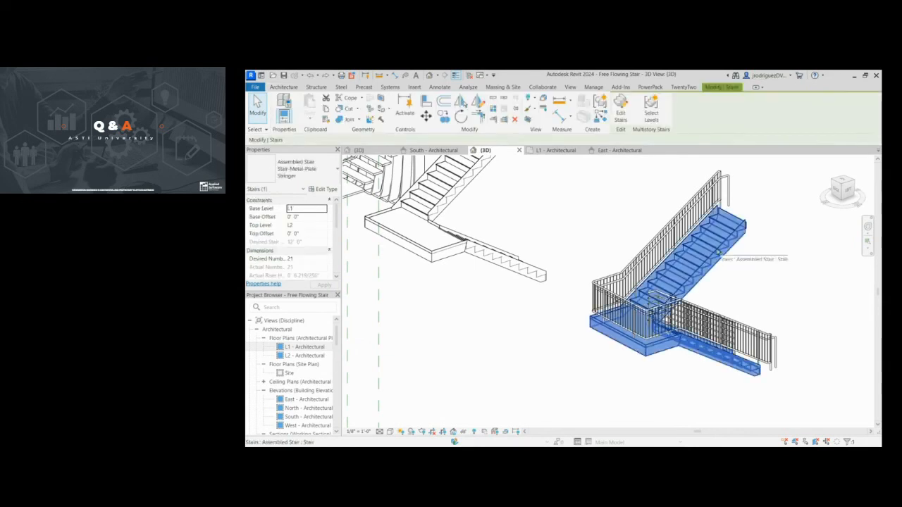
{"action": "middle_click_drag", "start_coordinate": [696, 253], "coordinate": [740, 299], "text": "shift"}
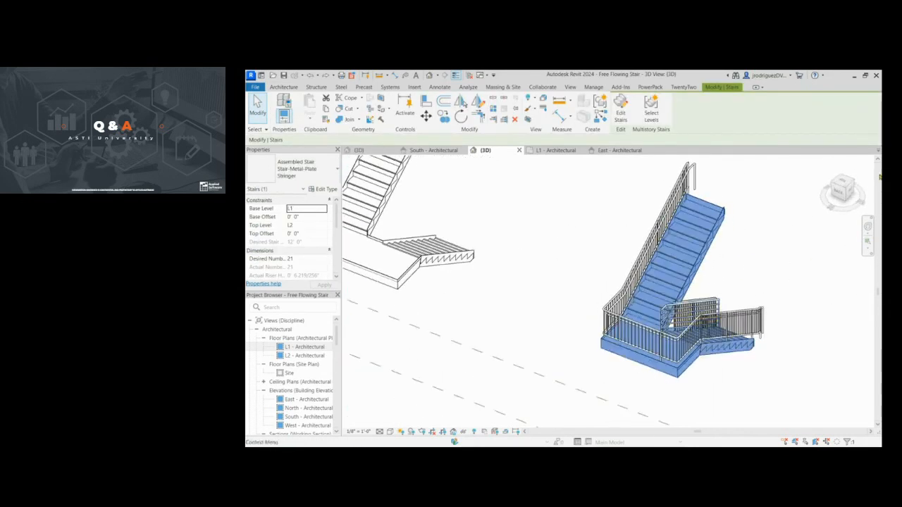
{"action": "left_click", "coordinate": [843, 182]}
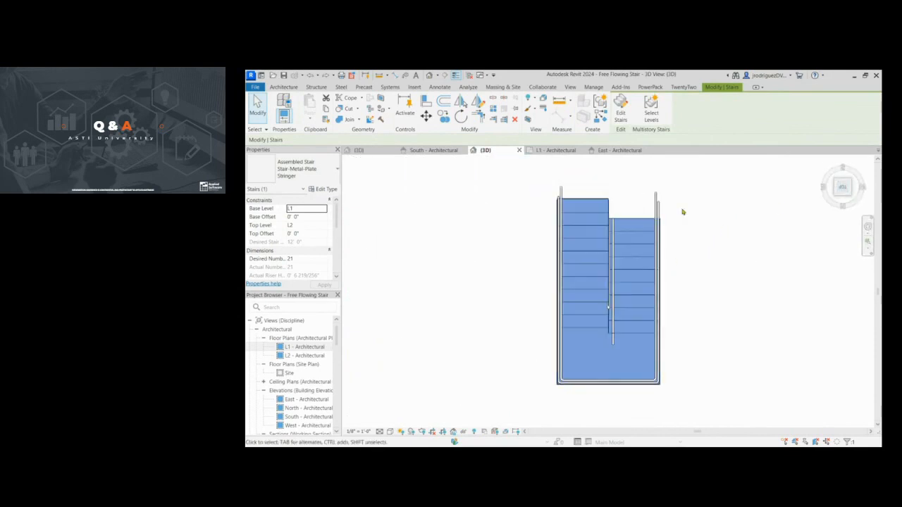
{"action": "left_click", "coordinate": [619, 112]}
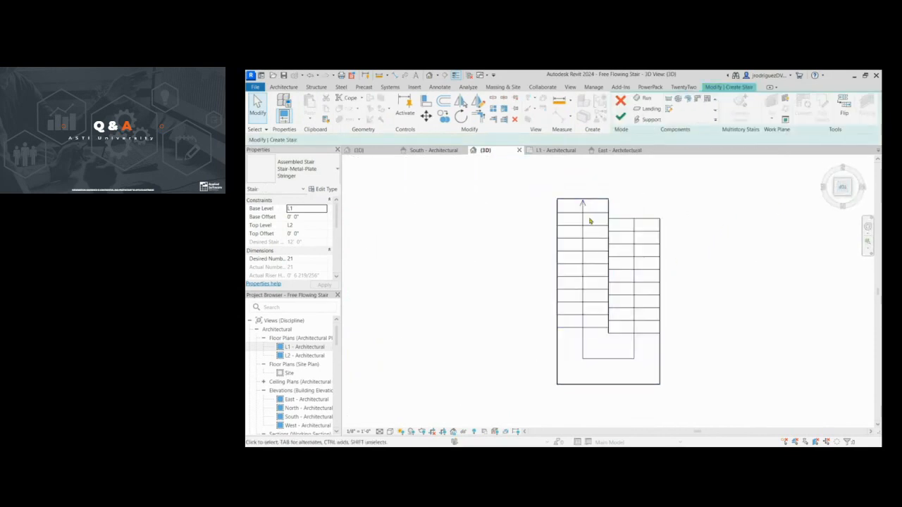
Narrow the upper run to about 3' 5" by pulling its inner edge away from the lower run, and finish the stair edit.
{"action": "scroll", "coordinate": [590, 221], "scroll_direction": "up", "scroll_amount": 3}
{"action": "left_click", "coordinate": [593, 209]}
{"action": "scroll", "coordinate": [534, 296], "scroll_direction": "up", "scroll_amount": 2}
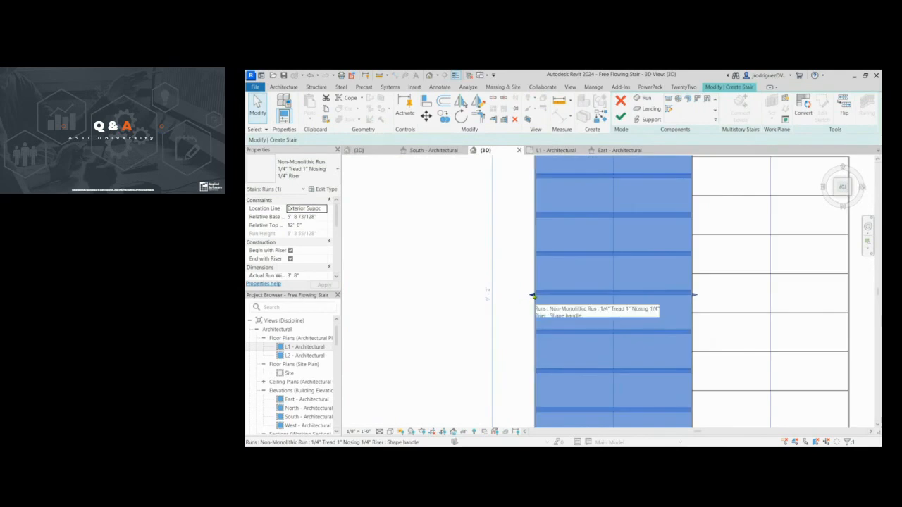
{"action": "scroll", "coordinate": [534, 296], "scroll_direction": "down", "scroll_amount": 3}
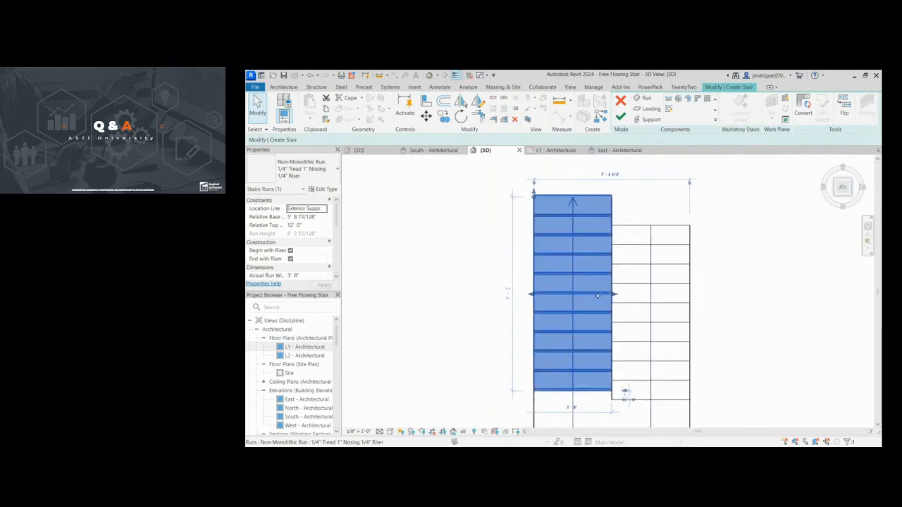
{"action": "scroll", "coordinate": [615, 295], "scroll_direction": "up", "scroll_amount": 3}
{"action": "left_click_drag", "start_coordinate": [613, 295], "coordinate": [601, 294]}
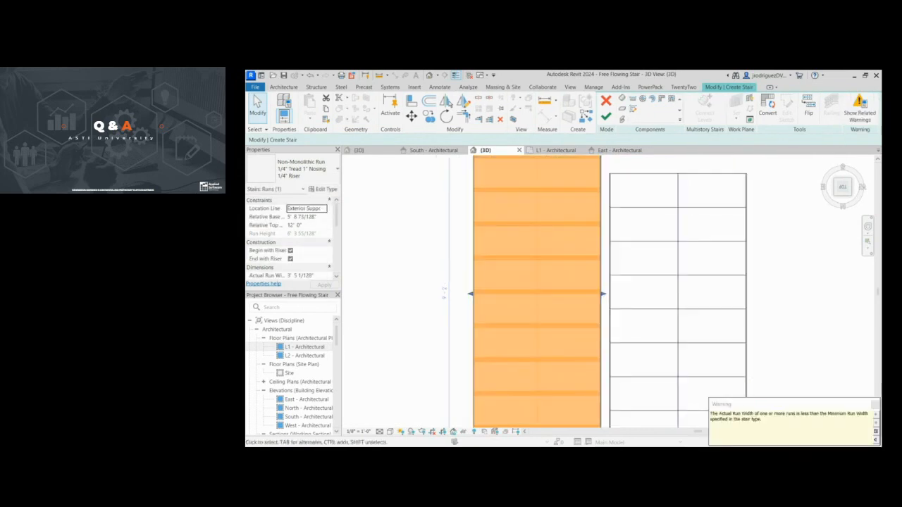
{"action": "scroll", "coordinate": [586, 276], "scroll_direction": "down", "scroll_amount": 5}
{"action": "left_click", "coordinate": [875, 405]}
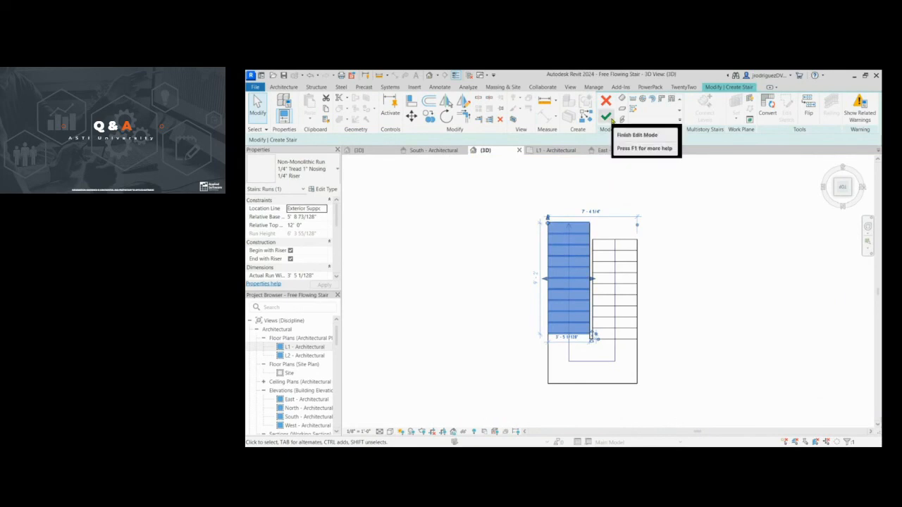
{"action": "left_click", "coordinate": [606, 117]}
{"action": "middle_click_drag", "start_coordinate": [712, 341], "coordinate": [561, 210], "text": "shift"}
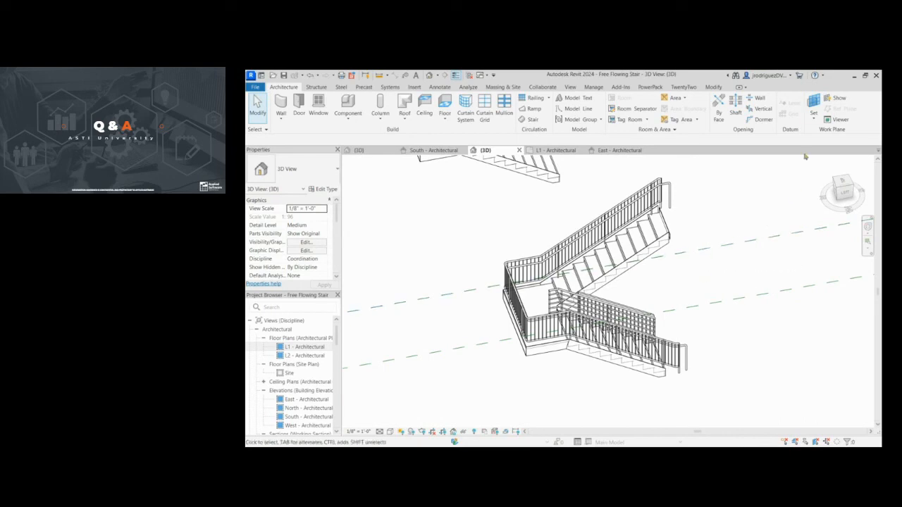
Select the edited U-shaped stair in the 3D view.
{"action": "left_click", "coordinate": [814, 118]}
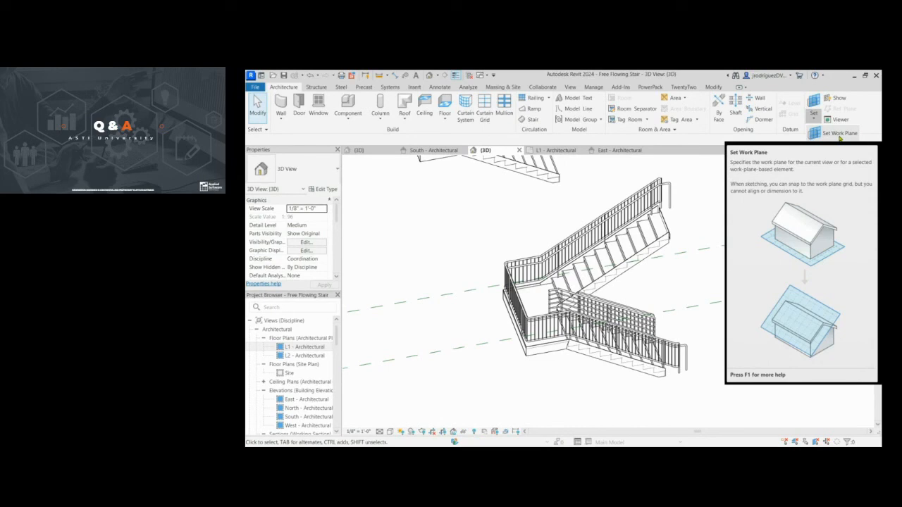
{"action": "left_click", "coordinate": [689, 264]}
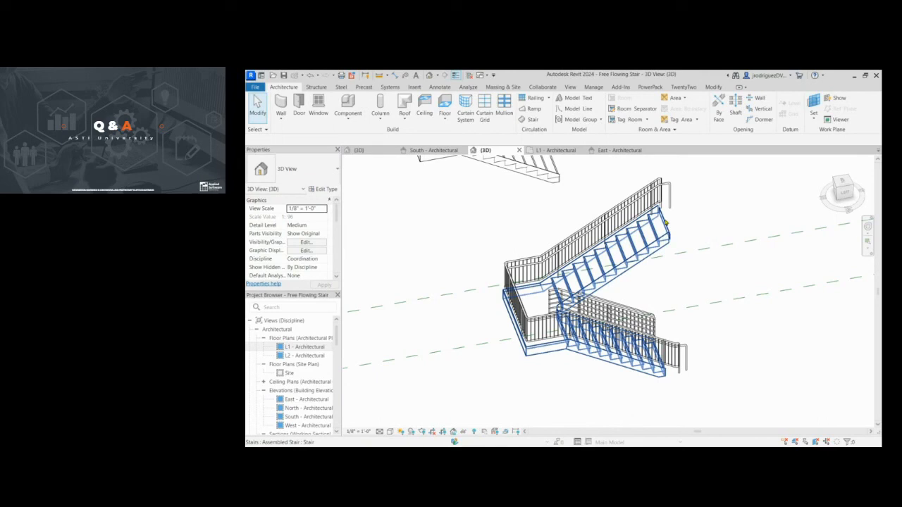
{"action": "left_click", "coordinate": [667, 223]}
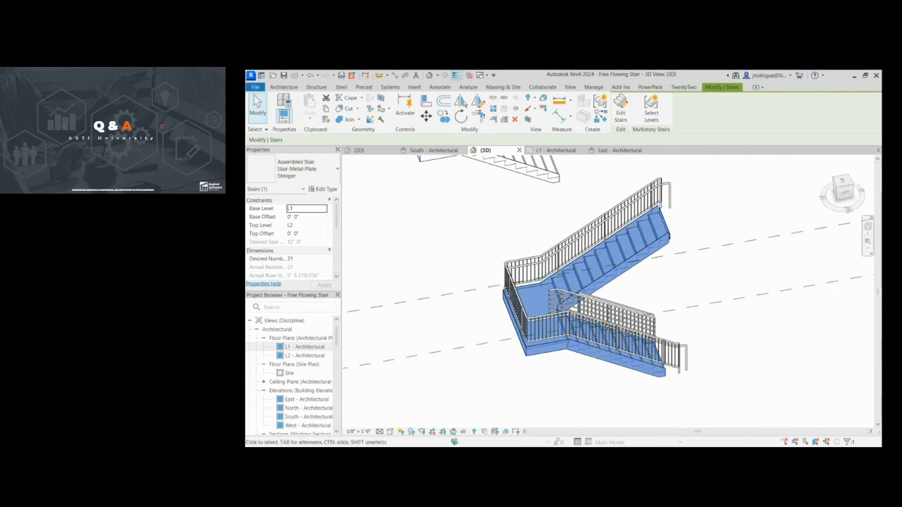
Open the stair for editing in the L1 - Architectural plan, inspect the lower run's outer edge up close, and finish the edit.
{"action": "left_click", "coordinate": [557, 151]}
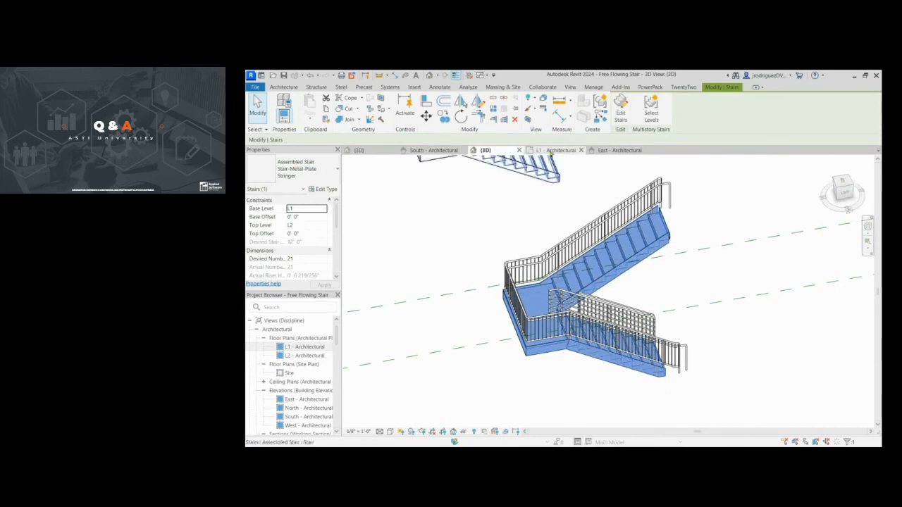
{"action": "scroll", "coordinate": [575, 281], "scroll_direction": "up", "scroll_amount": 4}
{"action": "left_click", "coordinate": [621, 113]}
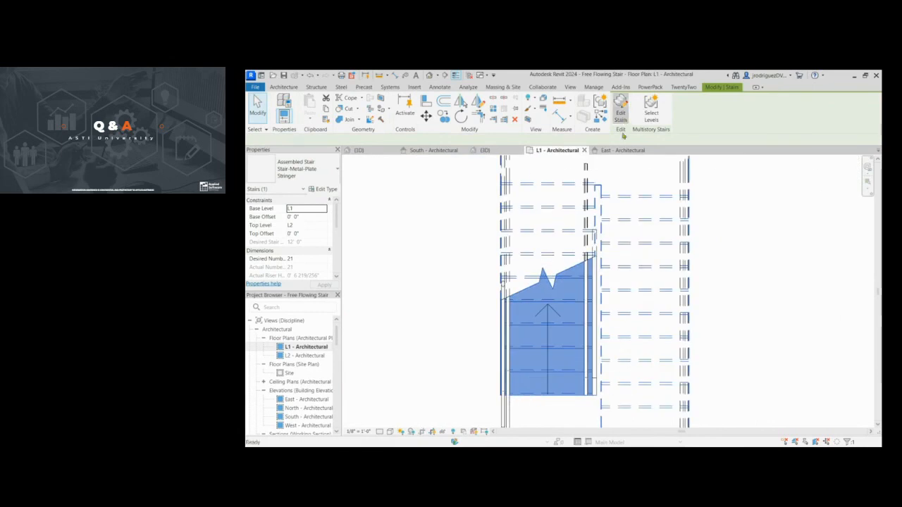
{"action": "left_click", "coordinate": [503, 328]}
{"action": "scroll", "coordinate": [499, 291], "scroll_direction": "up", "scroll_amount": 5}
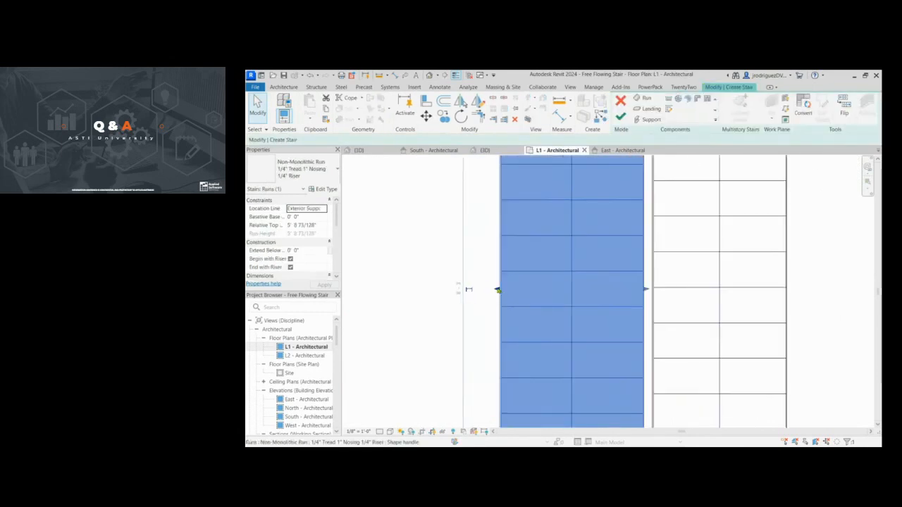
{"action": "scroll", "coordinate": [503, 291], "scroll_direction": "up", "scroll_amount": 3}
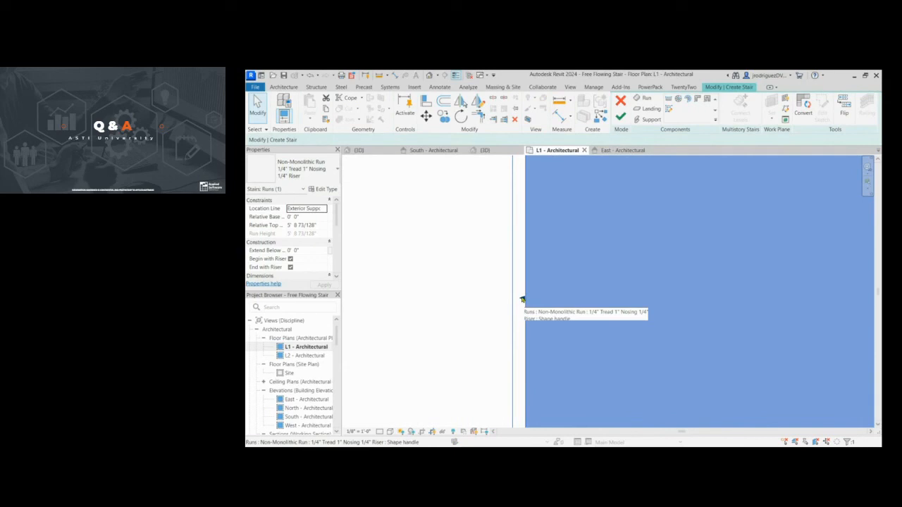
{"action": "scroll", "coordinate": [522, 300], "scroll_direction": "down", "scroll_amount": 8}
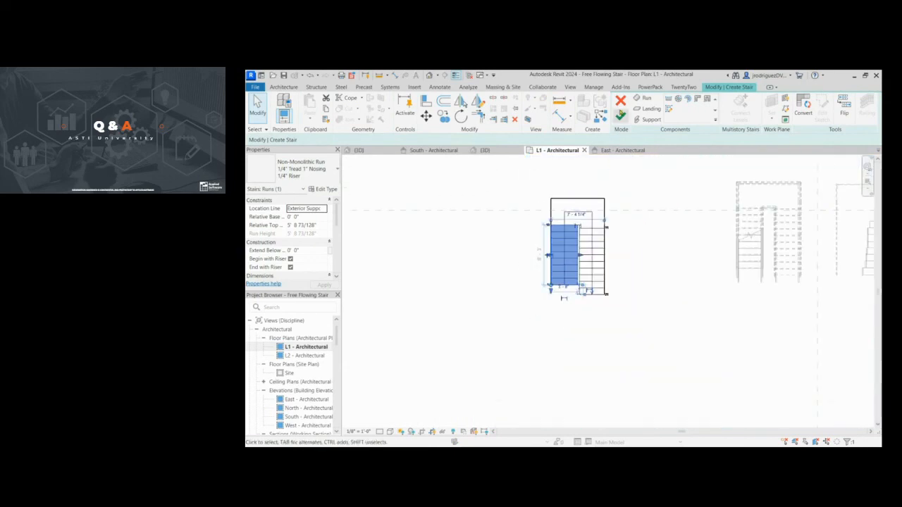
{"action": "left_click", "coordinate": [620, 117]}
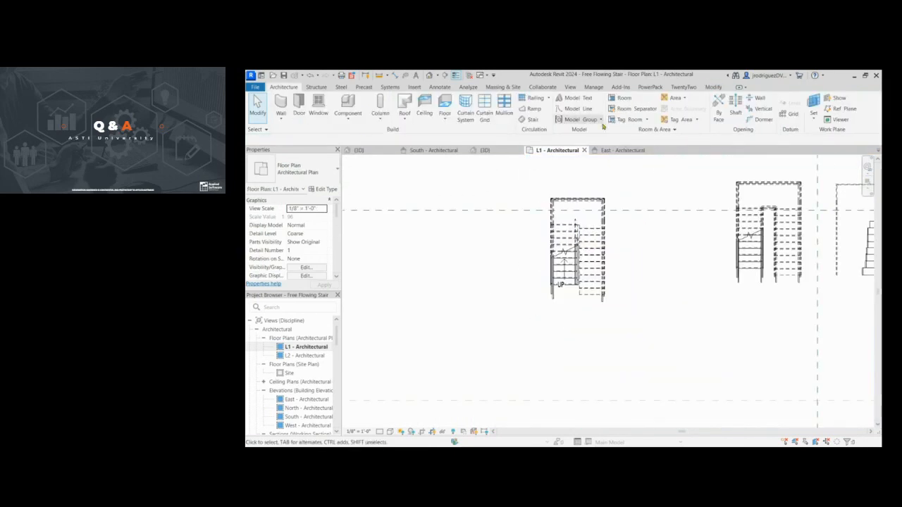
{"action": "left_click", "coordinate": [530, 119]}
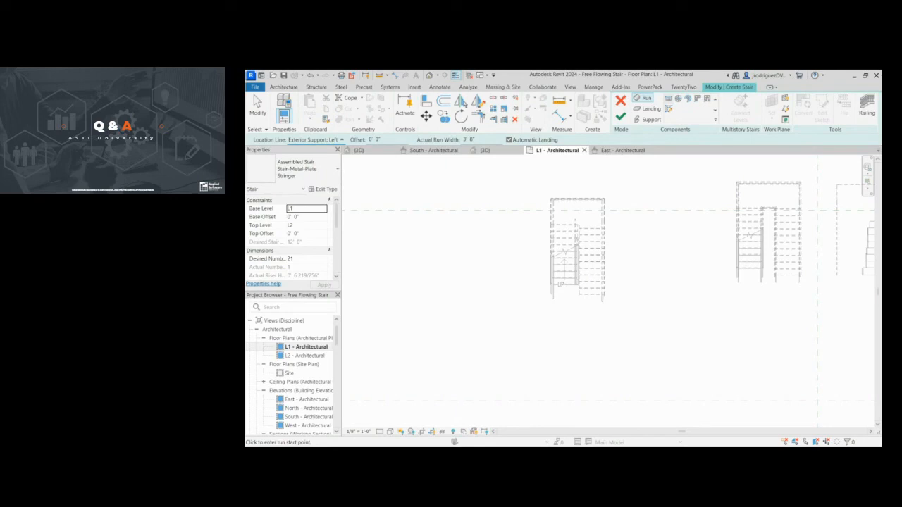
{"action": "left_click", "coordinate": [444, 271]}
{"action": "scroll", "coordinate": [447, 262], "scroll_direction": "up", "scroll_amount": 3}
{"action": "scroll", "coordinate": [449, 254], "scroll_direction": "up", "scroll_amount": 5}
{"action": "scroll", "coordinate": [452, 254], "scroll_direction": "down", "scroll_amount": 5}
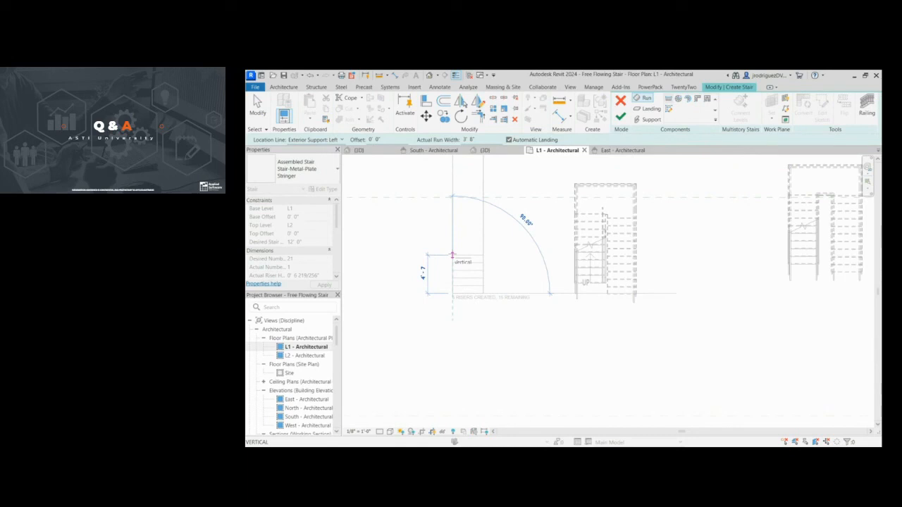
{"action": "key", "text": "Escape"}
{"action": "key", "text": "Escape"}
{"action": "left_click", "coordinate": [620, 119]}
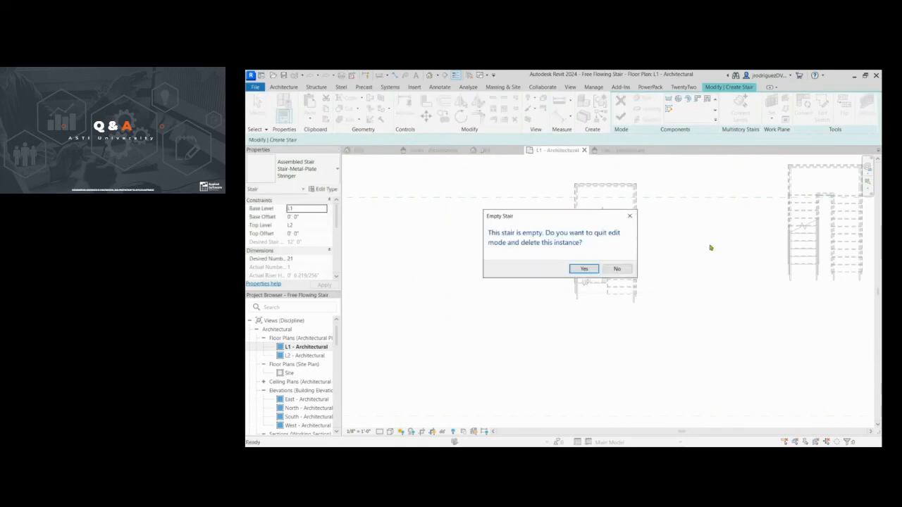
{"action": "left_click", "coordinate": [594, 270]}
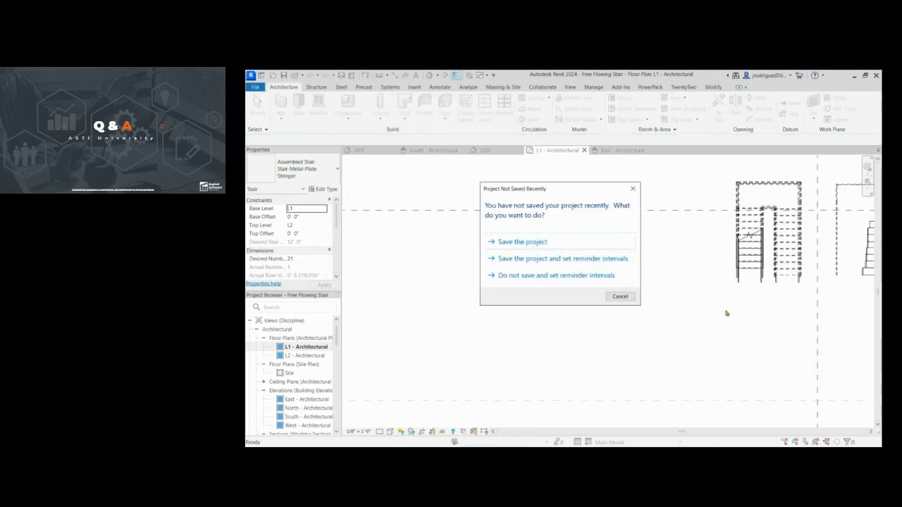
{"action": "left_click", "coordinate": [632, 189]}
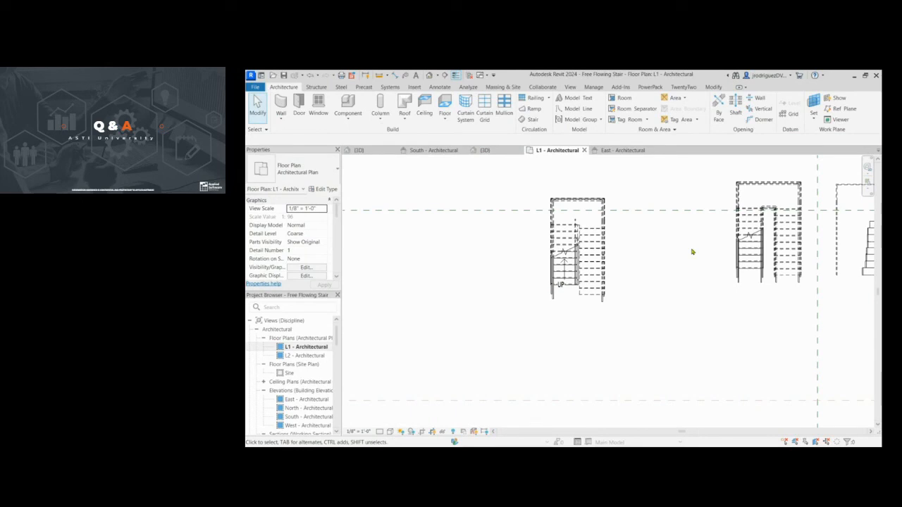
Examine the lower run's outer edge against its railing in plan, including in stair edit mode, and finish the edit.
{"action": "scroll", "coordinate": [566, 232], "scroll_direction": "up", "scroll_amount": 5}
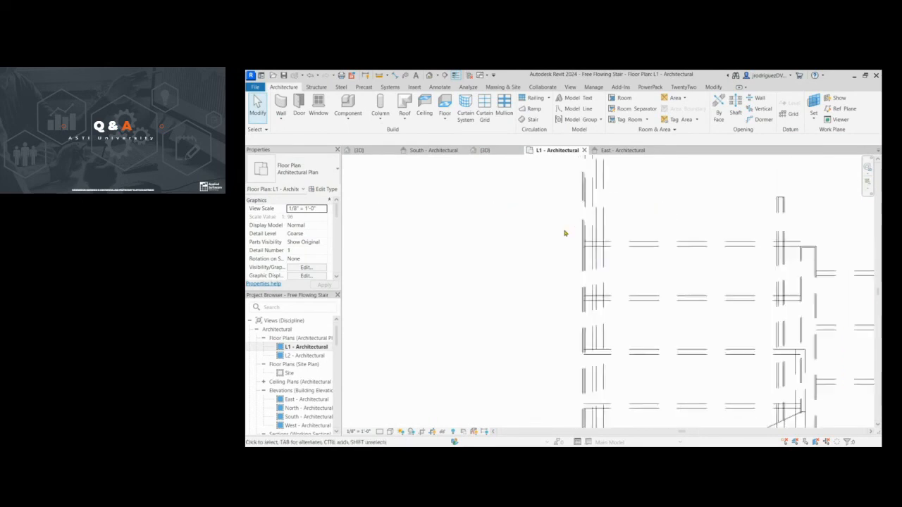
{"action": "scroll", "coordinate": [563, 226], "scroll_direction": "up", "scroll_amount": 3}
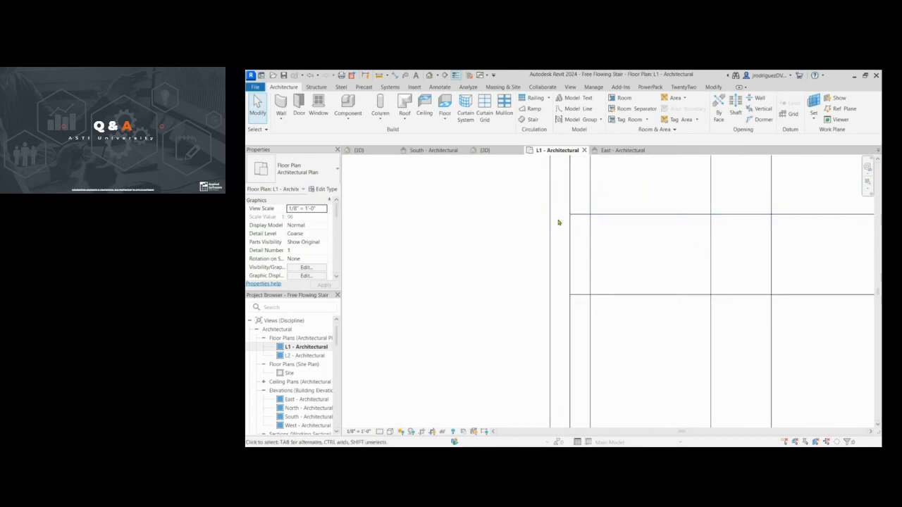
{"action": "scroll", "coordinate": [559, 217], "scroll_direction": "down", "scroll_amount": 6}
{"action": "scroll", "coordinate": [578, 222], "scroll_direction": "down", "scroll_amount": 3}
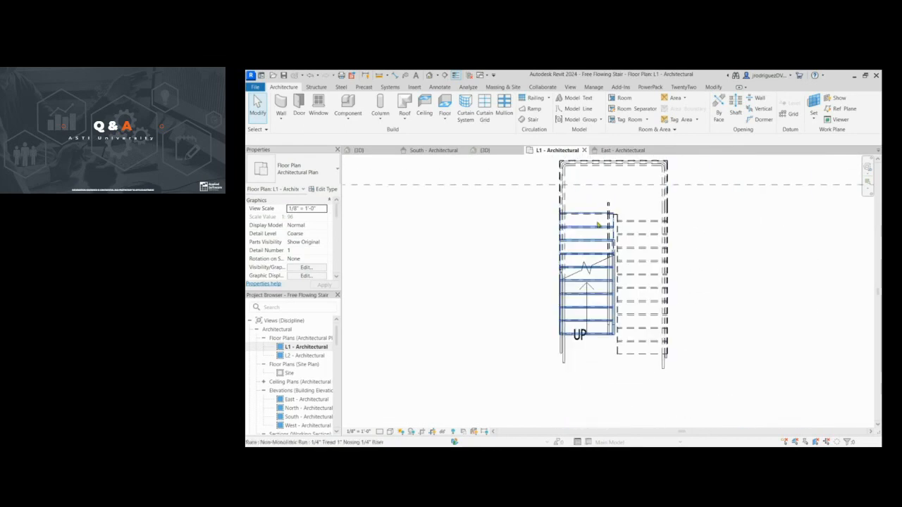
{"action": "scroll", "coordinate": [578, 220], "scroll_direction": "up", "scroll_amount": 5}
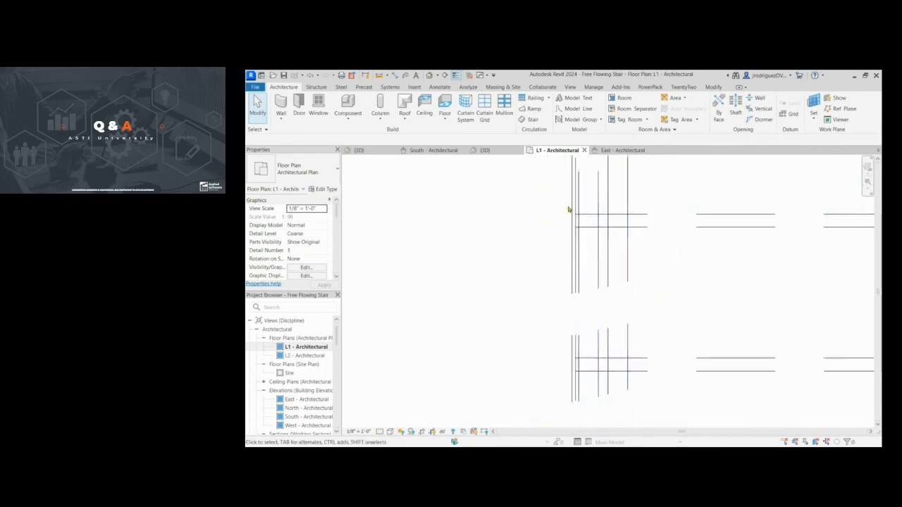
{"action": "scroll", "coordinate": [575, 219], "scroll_direction": "down", "scroll_amount": 4}
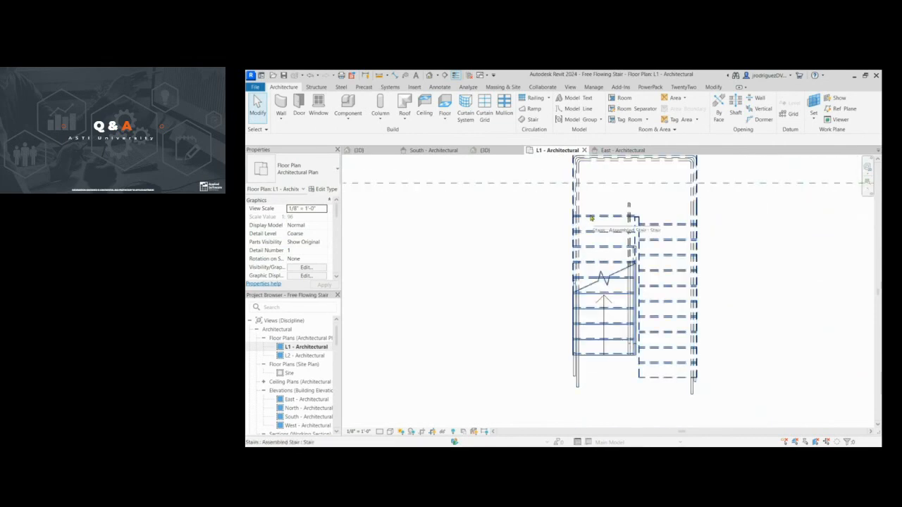
{"action": "left_click", "coordinate": [592, 218]}
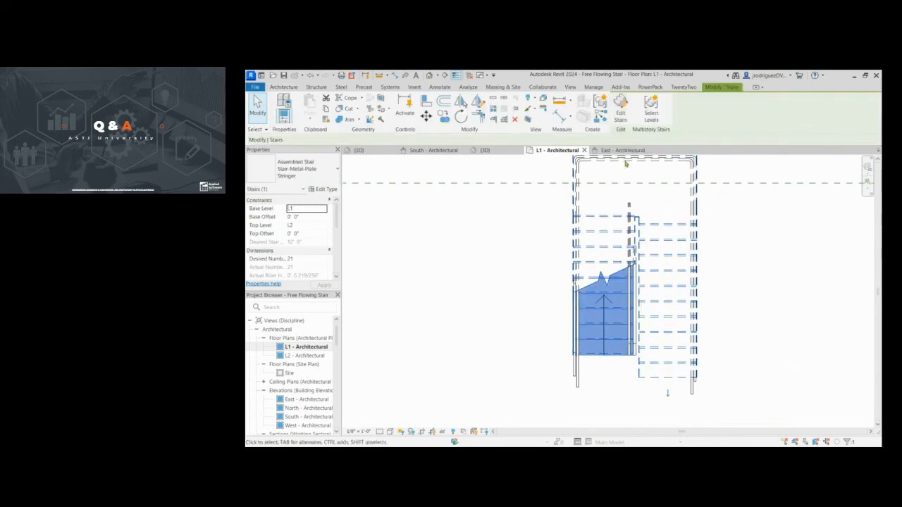
{"action": "double_click", "coordinate": [614, 229]}
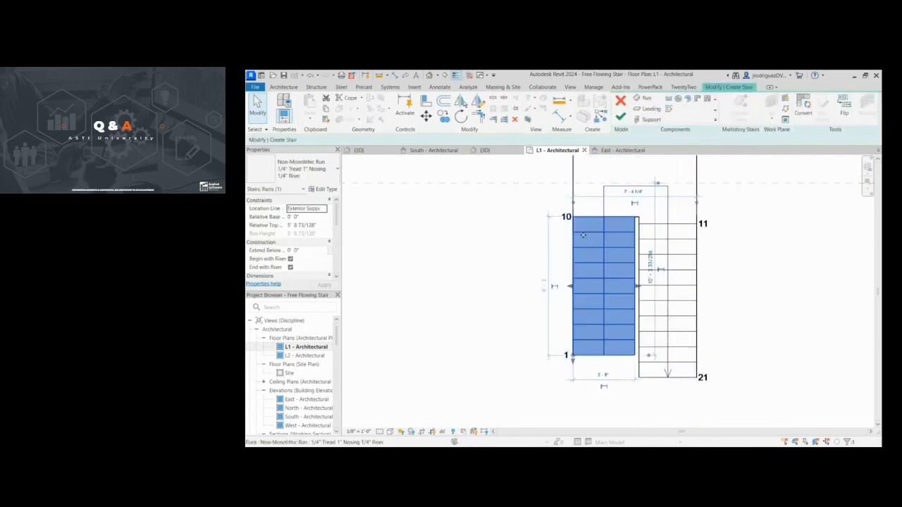
{"action": "scroll", "coordinate": [583, 236], "scroll_direction": "up", "scroll_amount": 4}
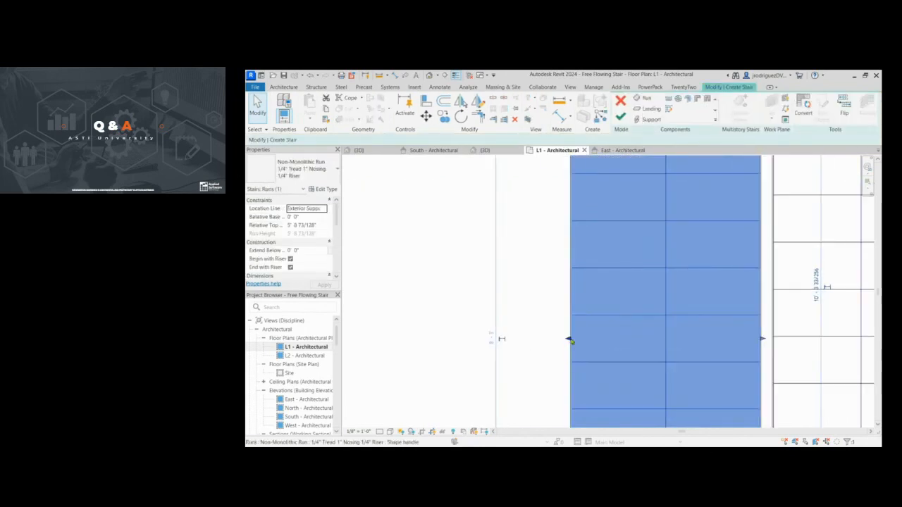
{"action": "scroll", "coordinate": [571, 341], "scroll_direction": "down", "scroll_amount": 5}
{"action": "left_click", "coordinate": [621, 116]}
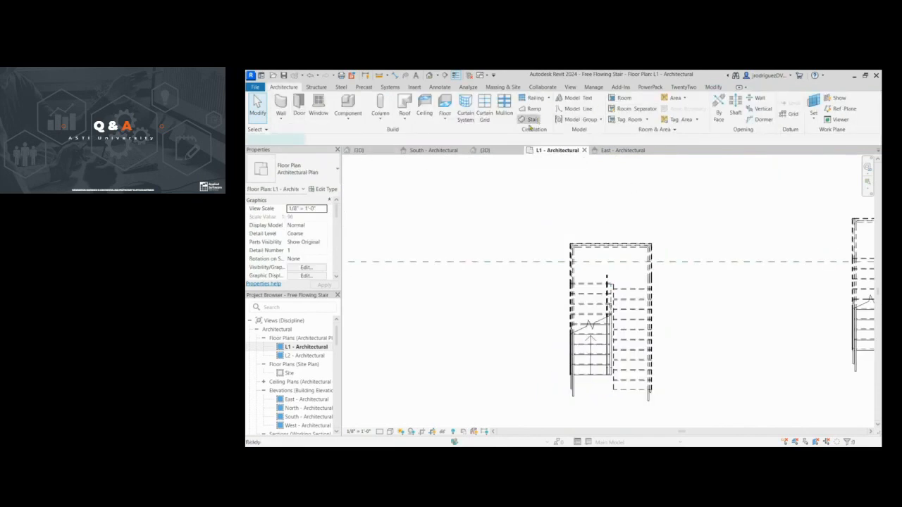
{"action": "left_click", "coordinate": [530, 120]}
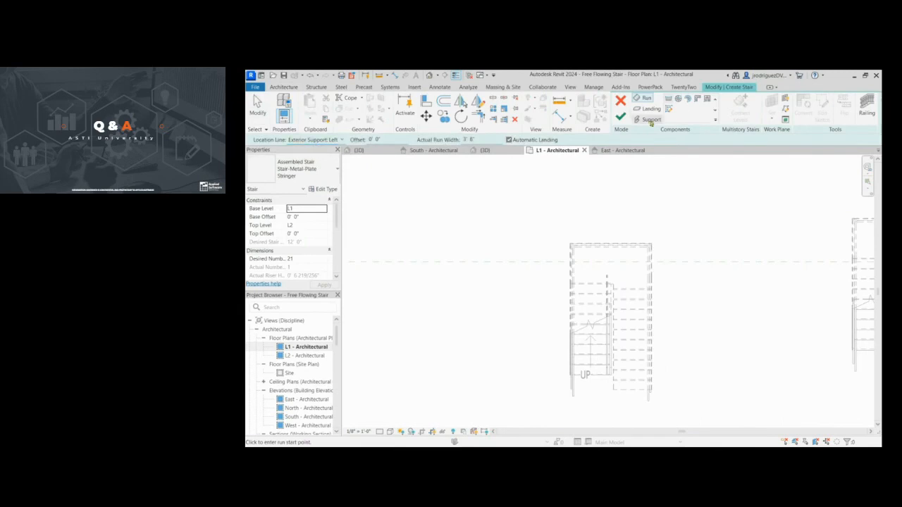
{"action": "left_click", "coordinate": [623, 120]}
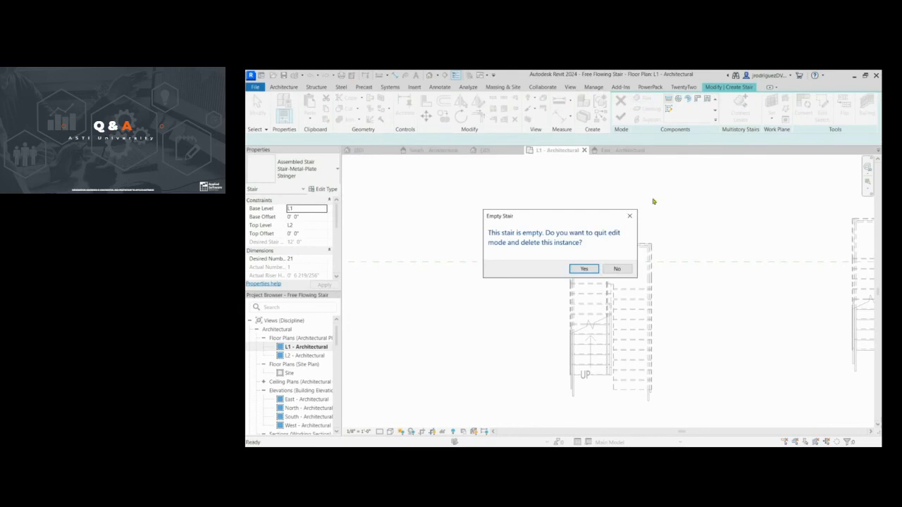
{"action": "left_click", "coordinate": [585, 270]}
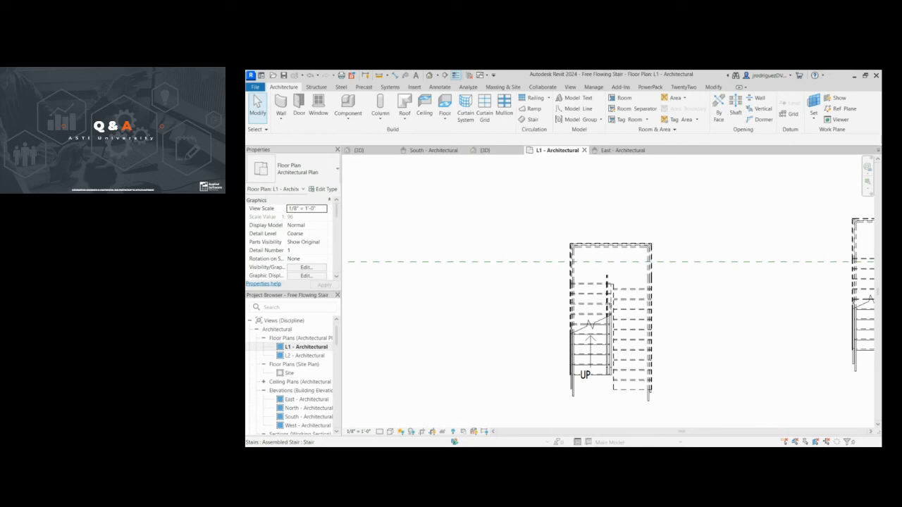
Select the outer railing that wraps the U-shaped stair's landing in the 3D view.
{"action": "left_click", "coordinate": [814, 120]}
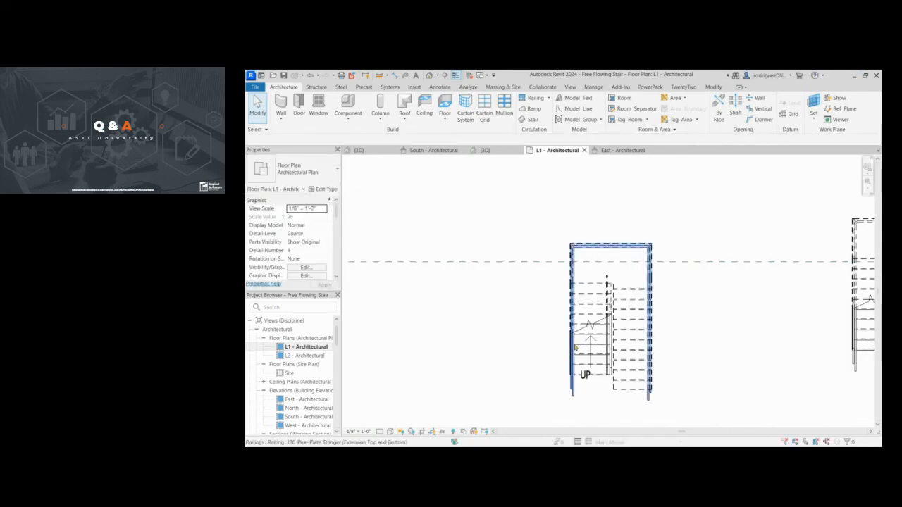
{"action": "scroll", "coordinate": [612, 344], "scroll_direction": "up", "scroll_amount": 2}
{"action": "left_click", "coordinate": [430, 77]}
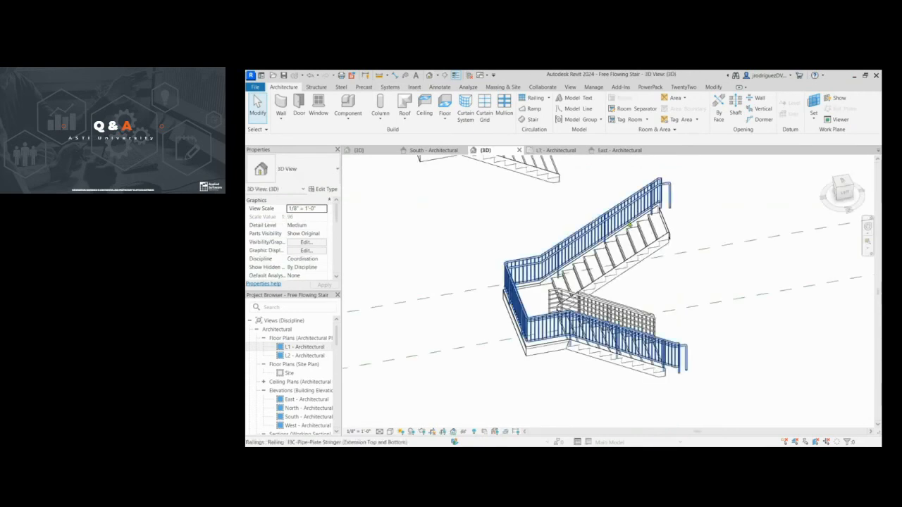
{"action": "middle_click_drag", "start_coordinate": [630, 225], "coordinate": [670, 313], "text": "shift"}
{"action": "left_click", "coordinate": [670, 323]}
{"action": "left_click", "coordinate": [655, 343]}
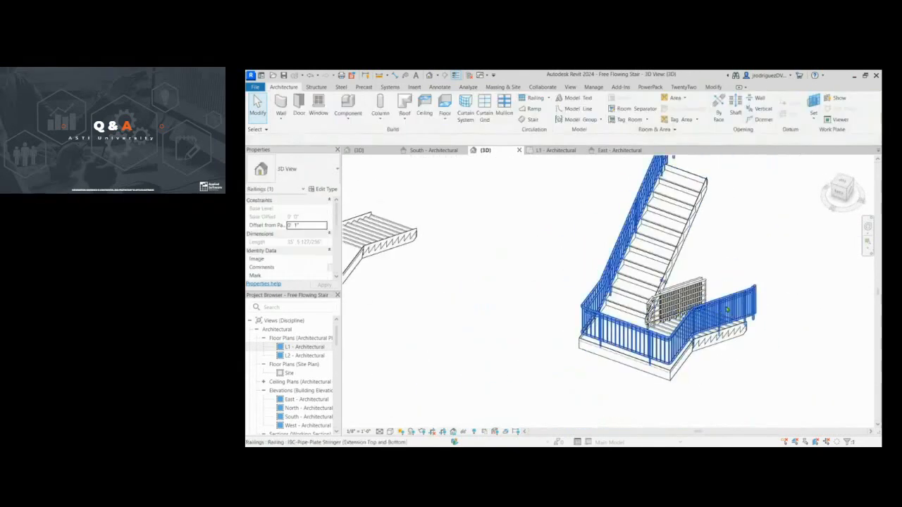
Review the railing's type properties and rail structure, including the join, extension and termination settings of its top rail type.
{"action": "left_click", "coordinate": [323, 189]}
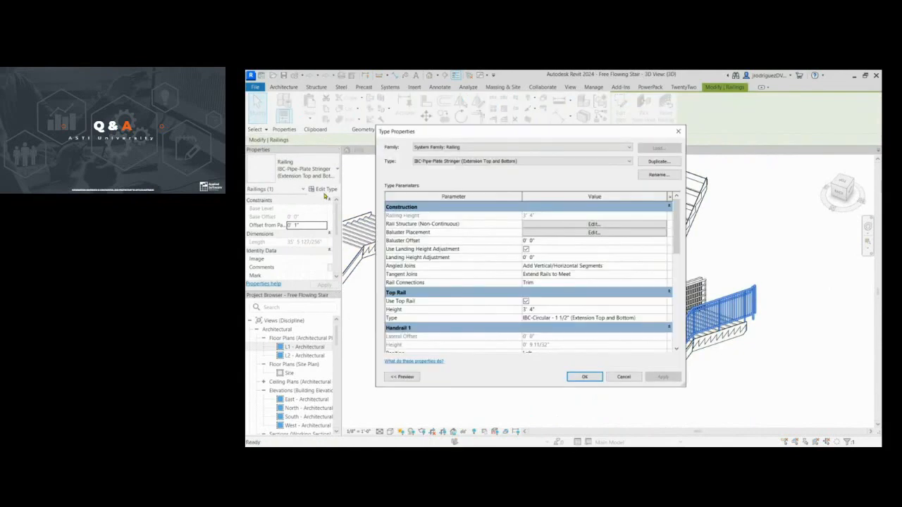
{"action": "left_click", "coordinate": [535, 225]}
{"action": "key", "text": "Return"}
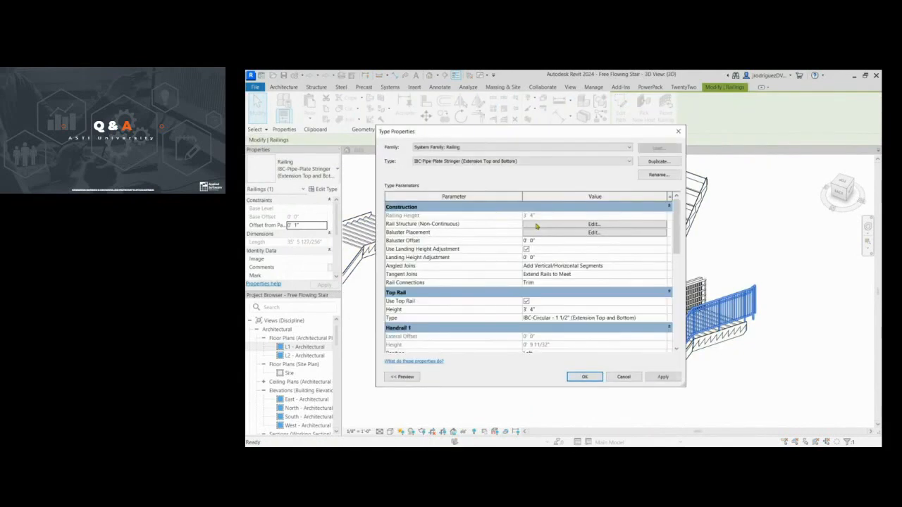
{"action": "left_click", "coordinate": [651, 318]}
{"action": "left_click", "coordinate": [663, 318]}
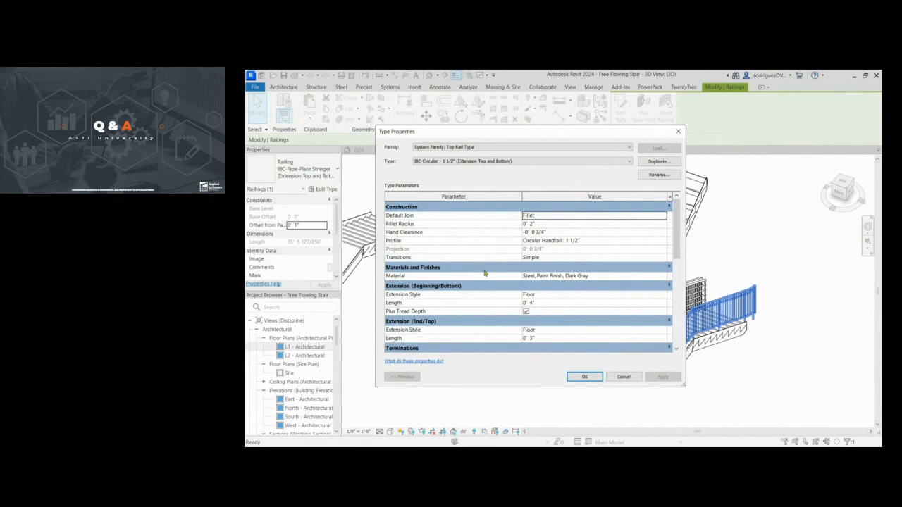
{"action": "scroll", "coordinate": [486, 270], "scroll_direction": "down", "scroll_amount": 2}
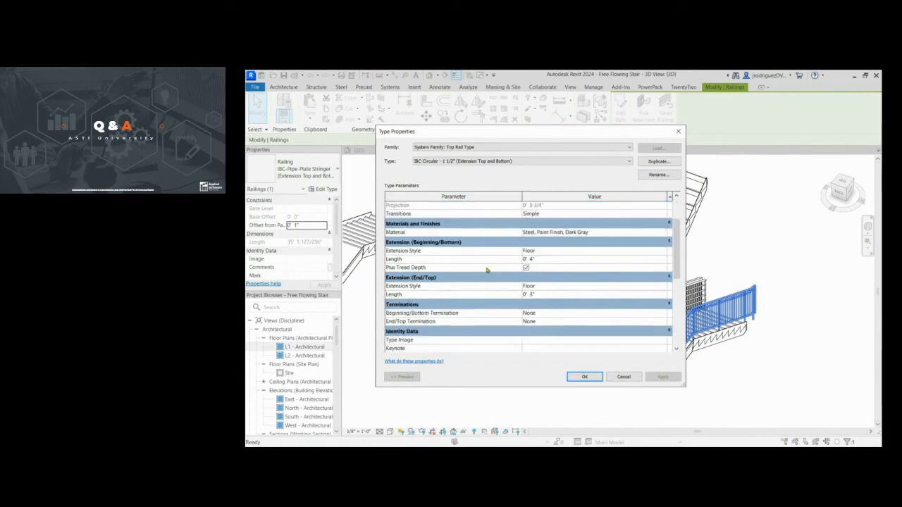
{"action": "scroll", "coordinate": [491, 300], "scroll_direction": "down", "scroll_amount": 3}
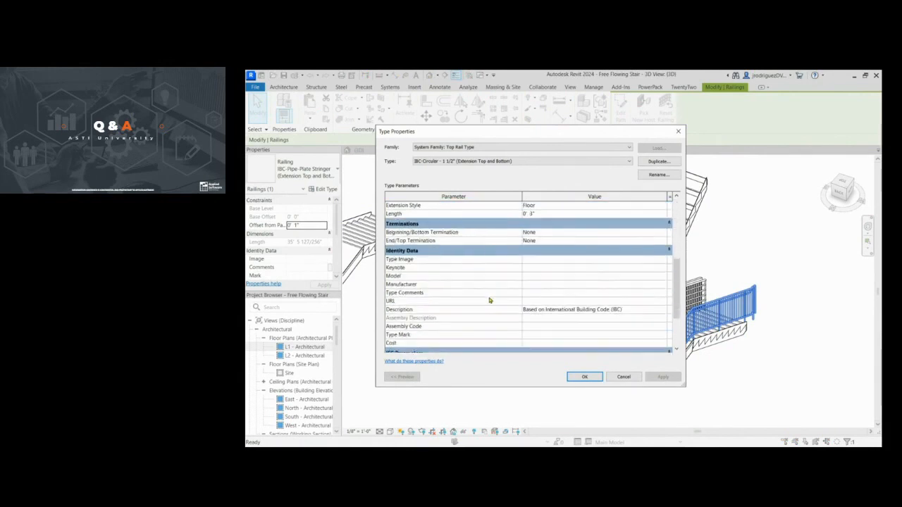
{"action": "scroll", "coordinate": [491, 300], "scroll_direction": "up", "scroll_amount": 5}
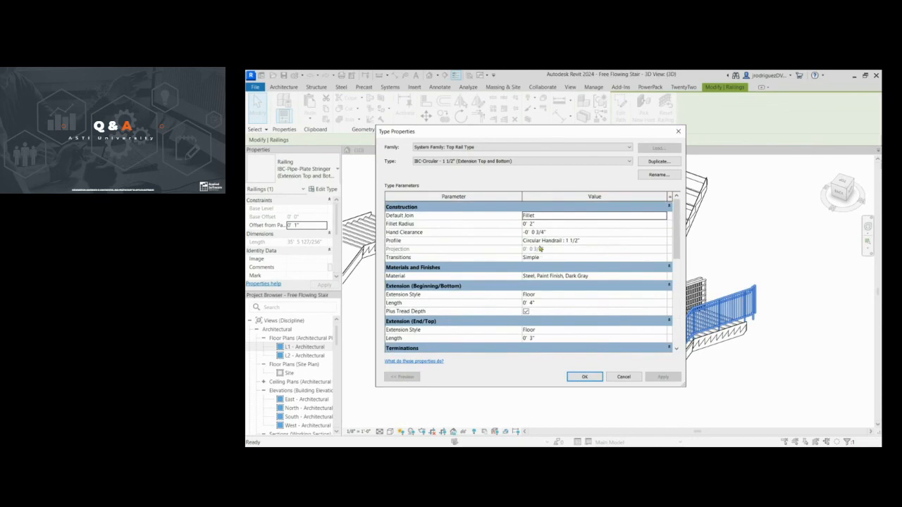
{"action": "left_click", "coordinate": [678, 131]}
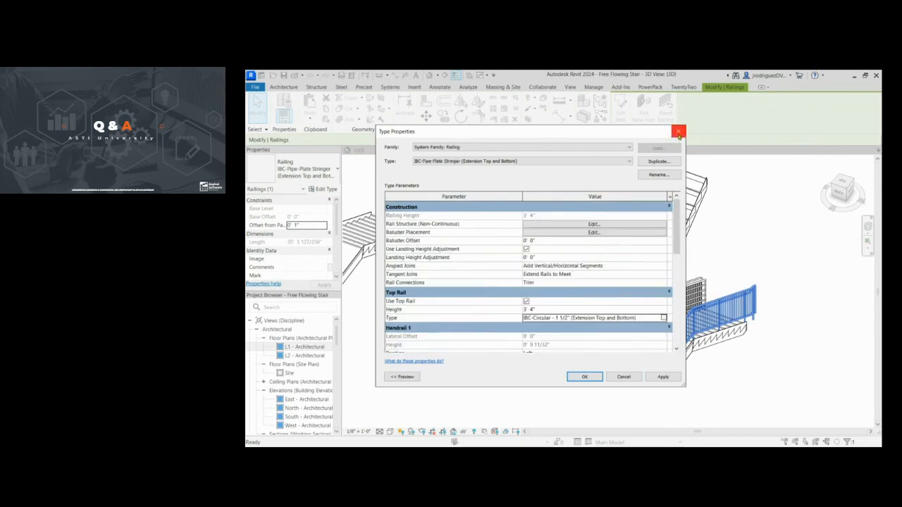
Review the outer railing type's rail structure, joins, top rail and handrail parameters, and close its type properties.
{"action": "left_click", "coordinate": [589, 225]}
{"action": "left_click", "coordinate": [678, 131]}
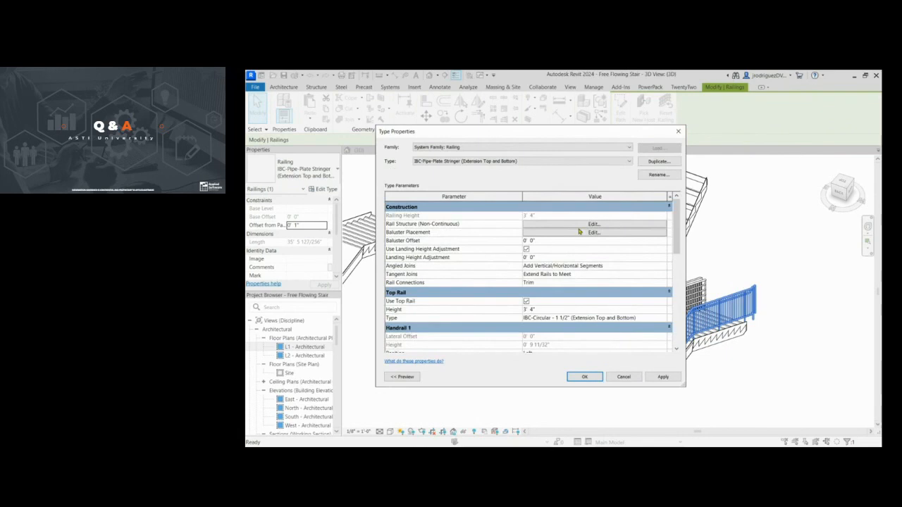
{"action": "scroll", "coordinate": [590, 263], "scroll_direction": "down", "scroll_amount": 3}
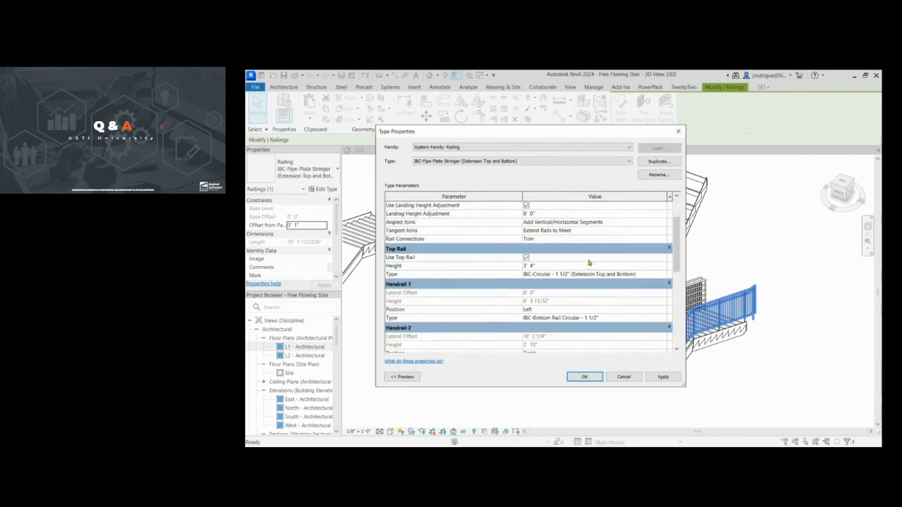
{"action": "scroll", "coordinate": [589, 263], "scroll_direction": "down", "scroll_amount": 6}
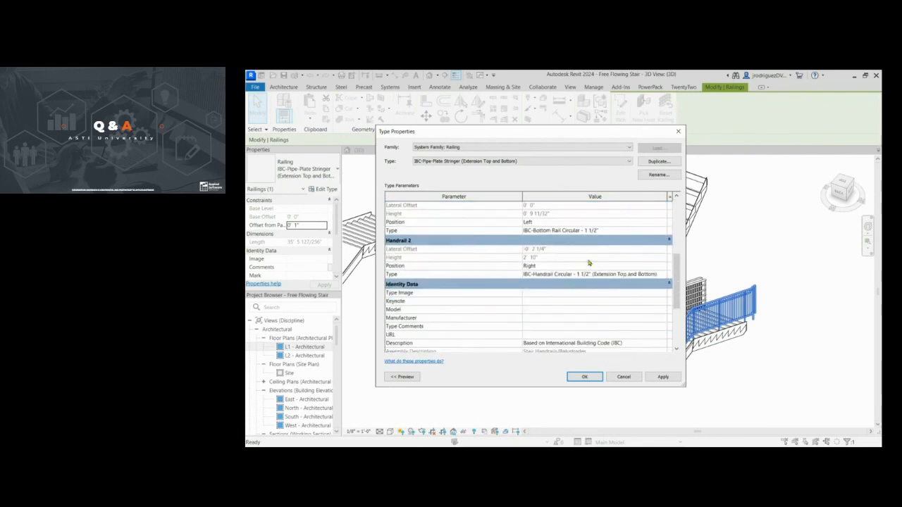
{"action": "scroll", "coordinate": [589, 263], "scroll_direction": "up", "scroll_amount": 10}
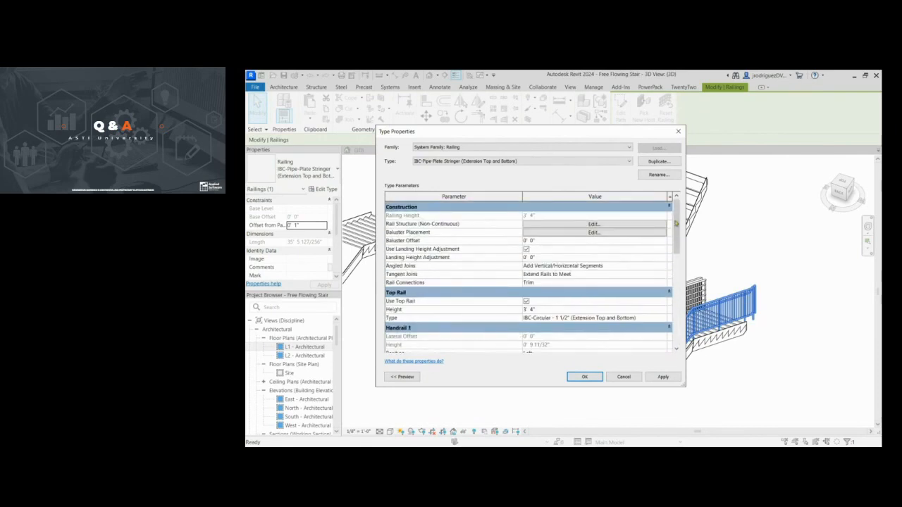
{"action": "left_click", "coordinate": [679, 132]}
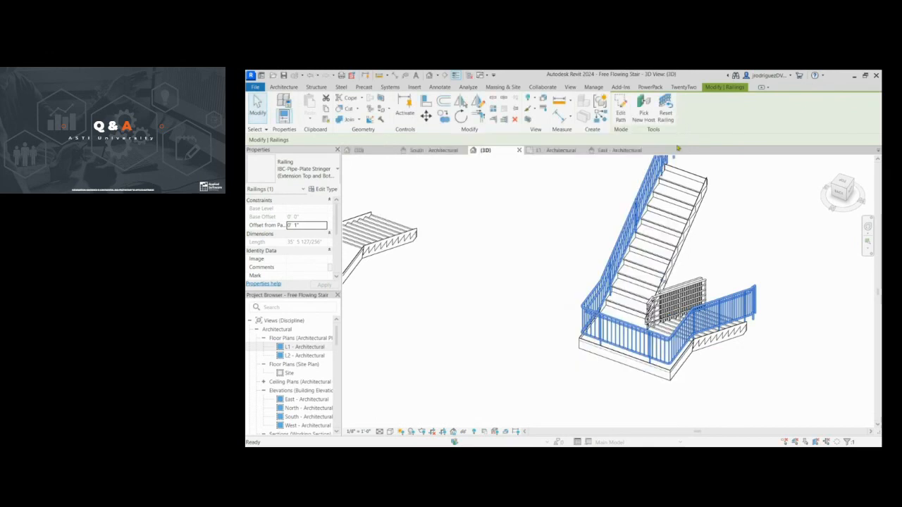
Try the Handrail - Pipe type on the stair's outer railing and switch it to Pipe-Wall Mount.
{"action": "scroll", "coordinate": [715, 256], "scroll_direction": "up", "scroll_amount": 1}
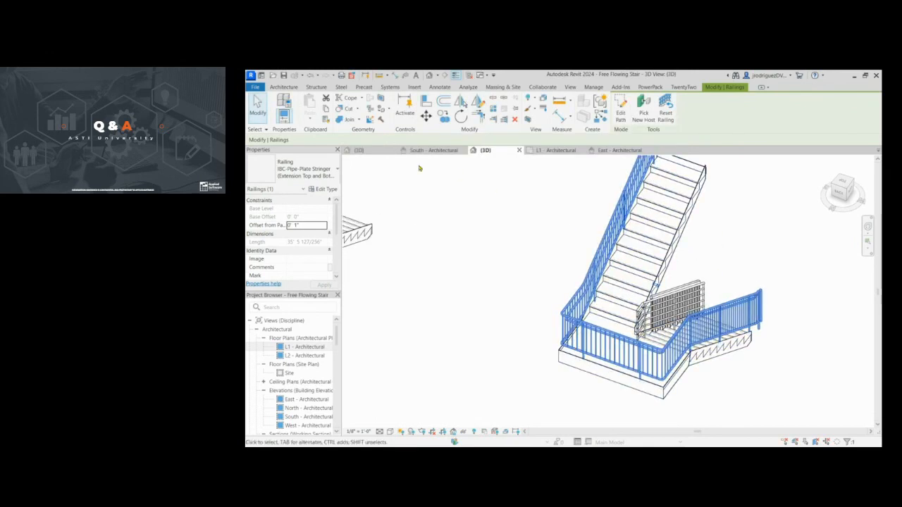
{"action": "left_click", "coordinate": [303, 169]}
{"action": "left_click", "coordinate": [301, 247]}
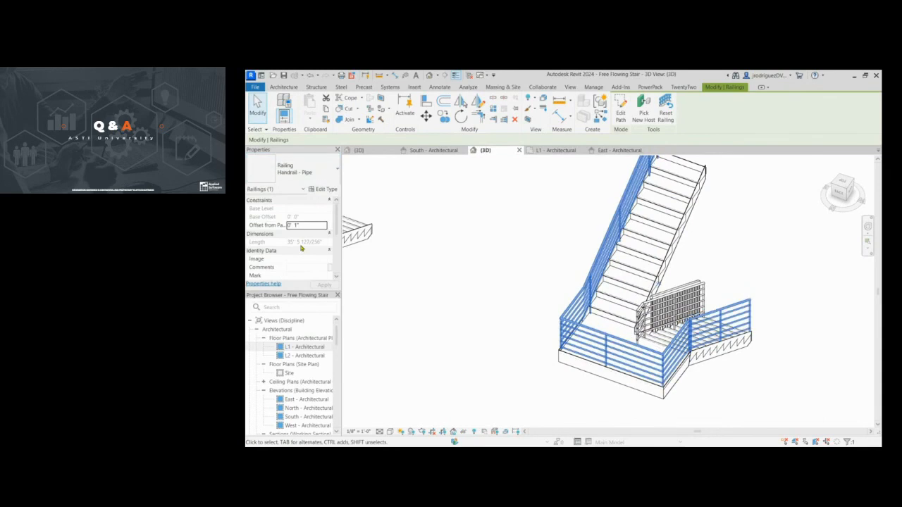
{"action": "left_click", "coordinate": [308, 175]}
{"action": "left_click", "coordinate": [308, 244]}
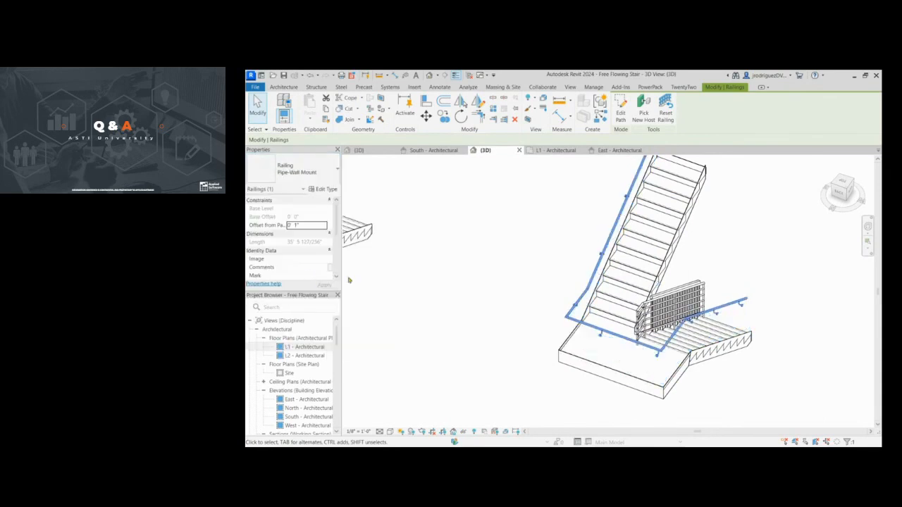
Inspect the wall-mount railing's support bracket up close in the 3D view and select the railing.
{"action": "middle_click_drag", "start_coordinate": [590, 270], "coordinate": [765, 243], "text": "shift"}
{"action": "scroll", "coordinate": [559, 213], "scroll_direction": "up", "scroll_amount": 5}
{"action": "key", "text": "Escape"}
{"action": "left_click", "coordinate": [539, 214]}
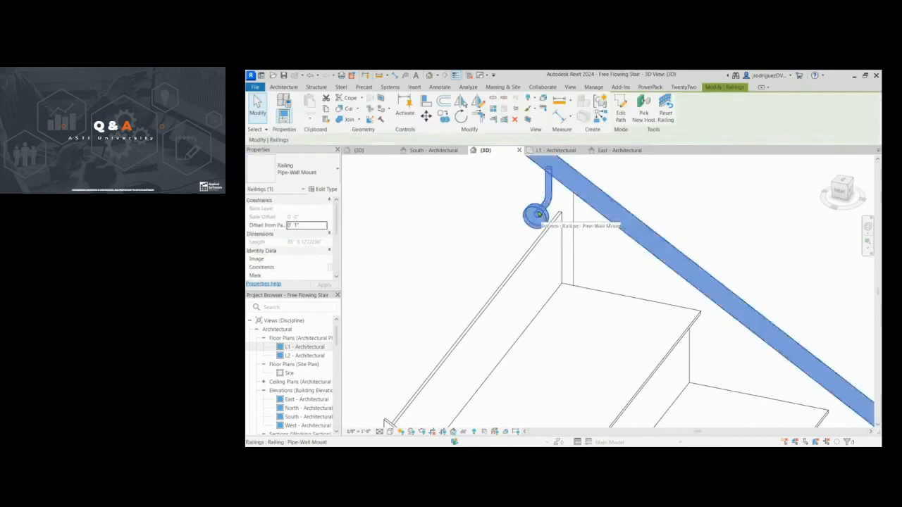
{"action": "scroll", "coordinate": [541, 213], "scroll_direction": "down", "scroll_amount": 2}
{"action": "scroll", "coordinate": [538, 214], "scroll_direction": "down", "scroll_amount": 2}
Examine the rail structure and baluster placement of the Pipe-Wall Mount railing type.
{"action": "left_click", "coordinate": [326, 189]}
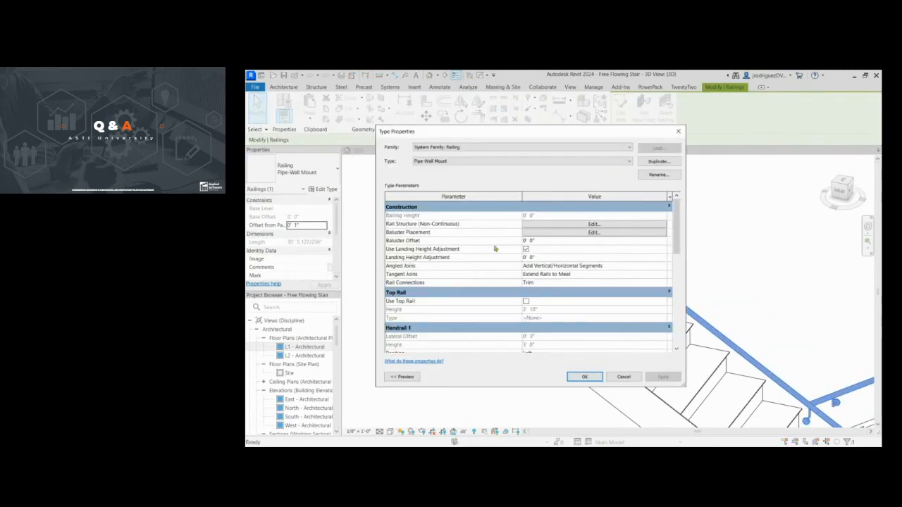
{"action": "left_click", "coordinate": [627, 227]}
{"action": "left_click", "coordinate": [678, 132]}
{"action": "left_click", "coordinate": [592, 232]}
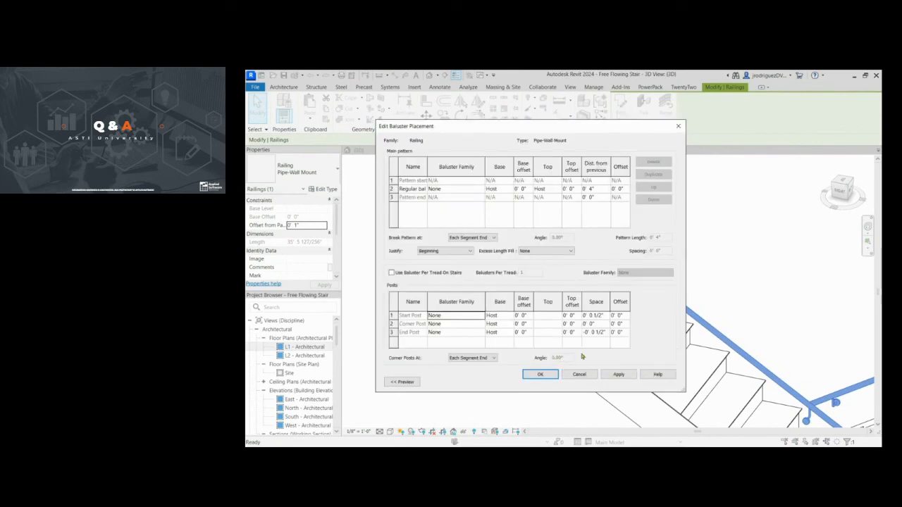
{"action": "left_click", "coordinate": [678, 126]}
Review the type properties of the Pipe - Wall Mount handrail assigned to Handrail 1, including its extensions, terminations and supports.
{"action": "scroll", "coordinate": [575, 311], "scroll_direction": "down", "scroll_amount": 3}
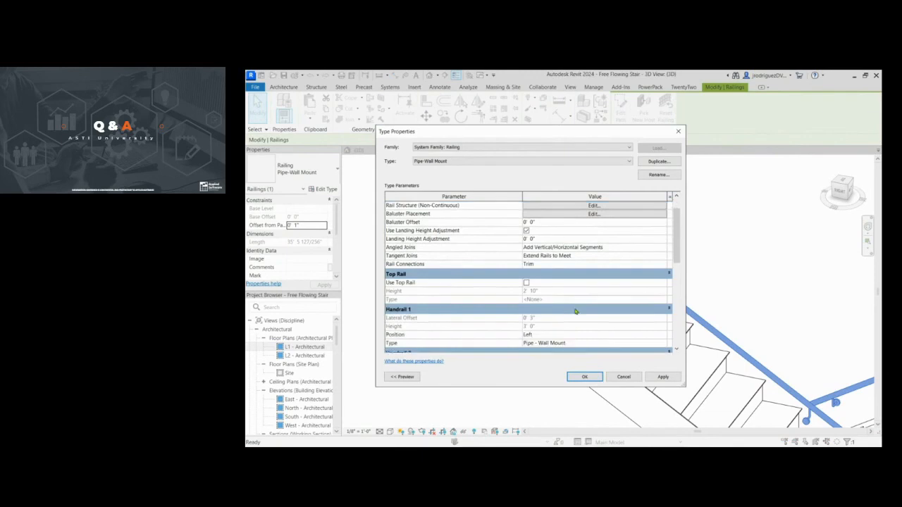
{"action": "scroll", "coordinate": [591, 305], "scroll_direction": "down", "scroll_amount": 2}
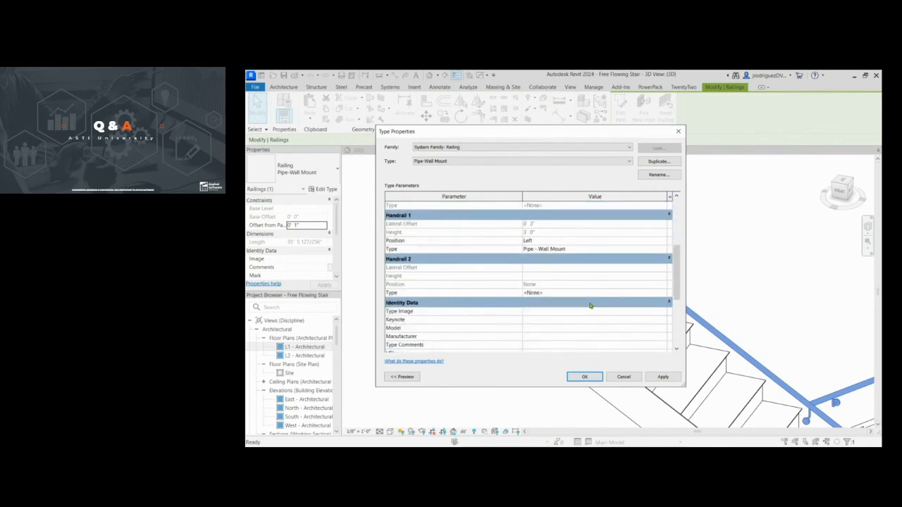
{"action": "left_click", "coordinate": [667, 249]}
{"action": "left_click", "coordinate": [666, 248]}
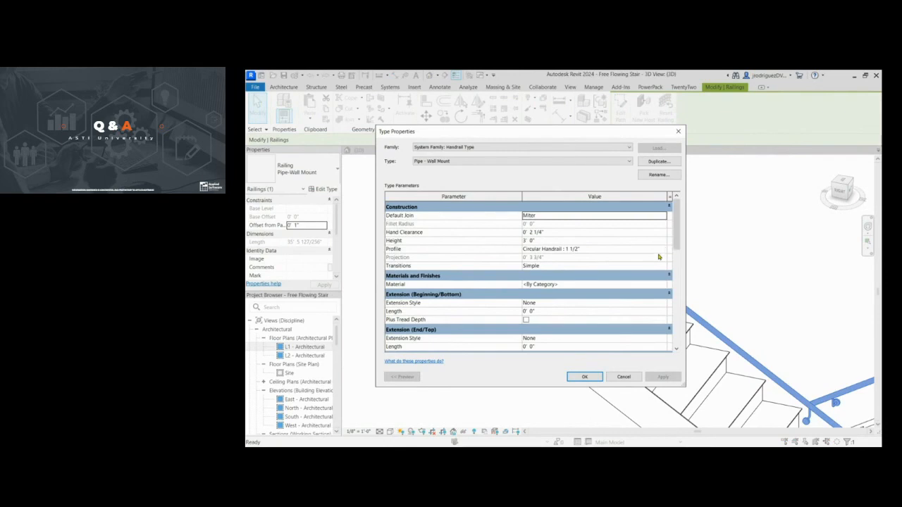
{"action": "scroll", "coordinate": [652, 263], "scroll_direction": "down", "scroll_amount": 4}
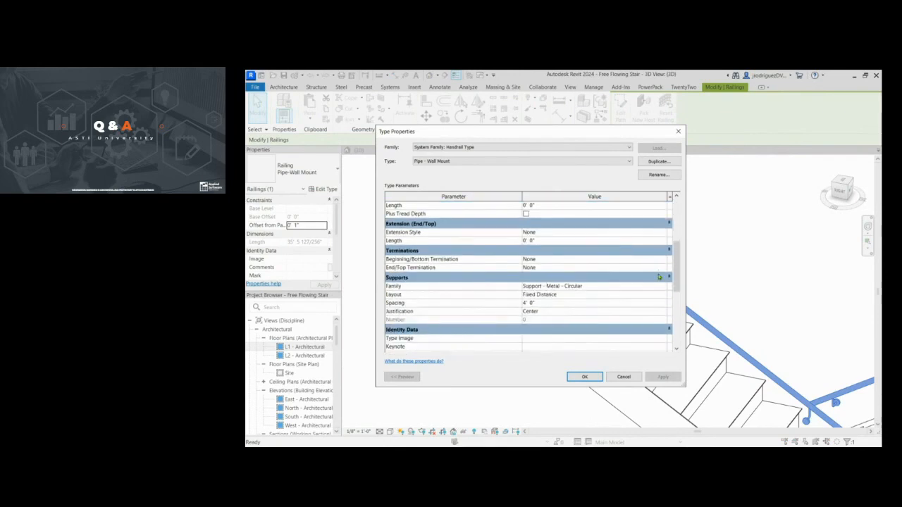
{"action": "scroll", "coordinate": [668, 282], "scroll_direction": "up", "scroll_amount": 5}
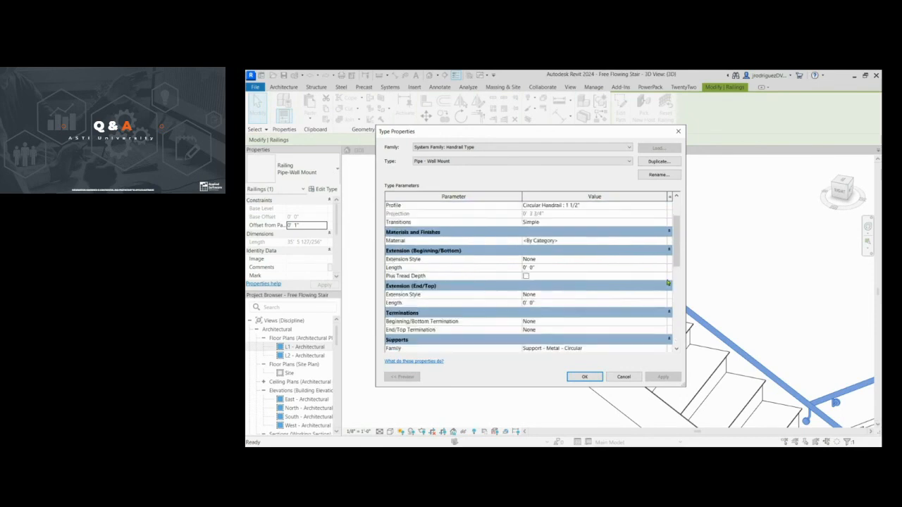
{"action": "left_click", "coordinate": [678, 131]}
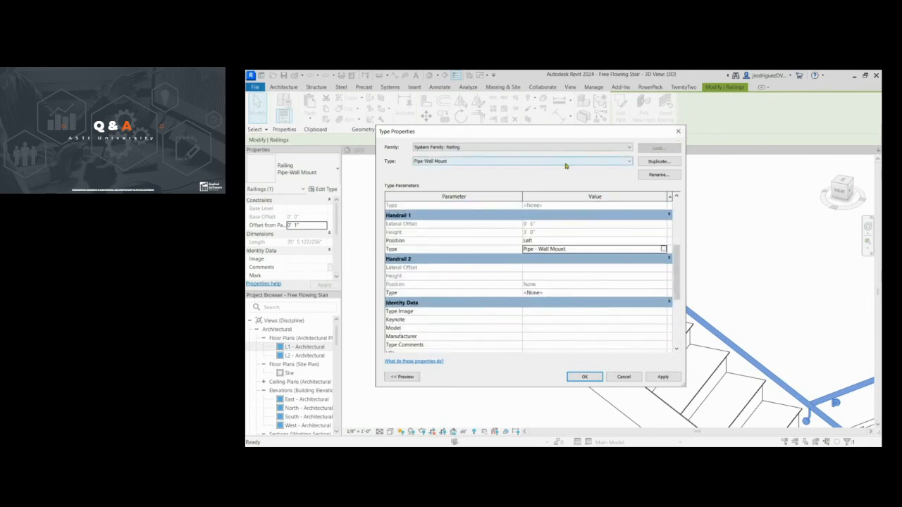
Reopen the Handrail 1 type's properties and examine the supports' family, layout, spacing and justification settings.
{"action": "scroll", "coordinate": [552, 287], "scroll_direction": "up", "scroll_amount": 1}
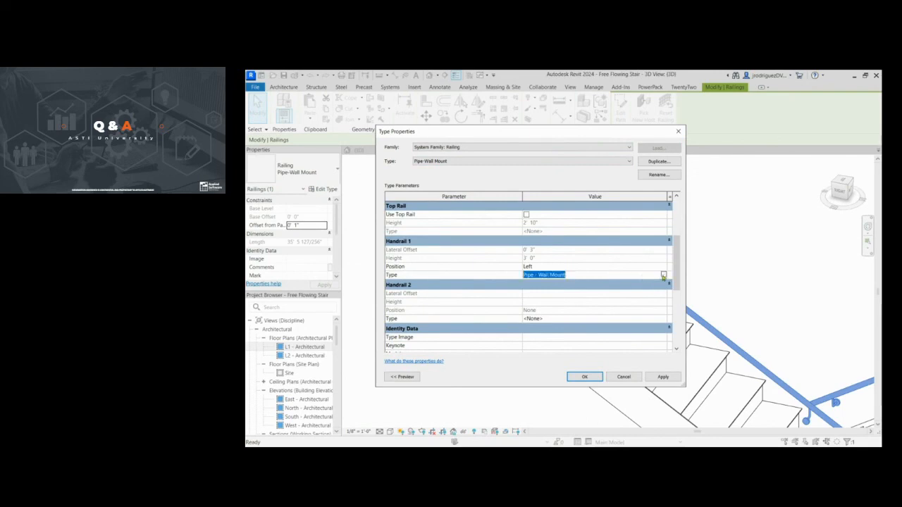
{"action": "left_click", "coordinate": [663, 275]}
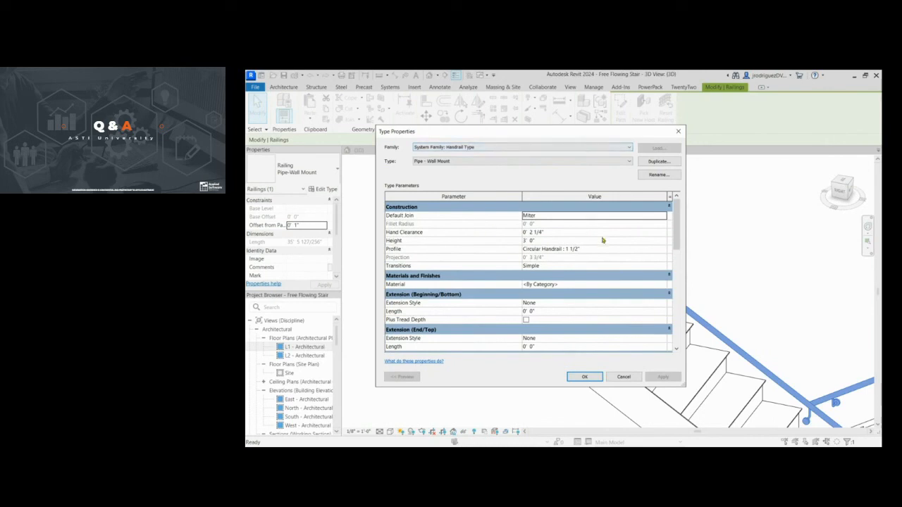
{"action": "left_click_drag", "start_coordinate": [680, 225], "coordinate": [681, 270]}
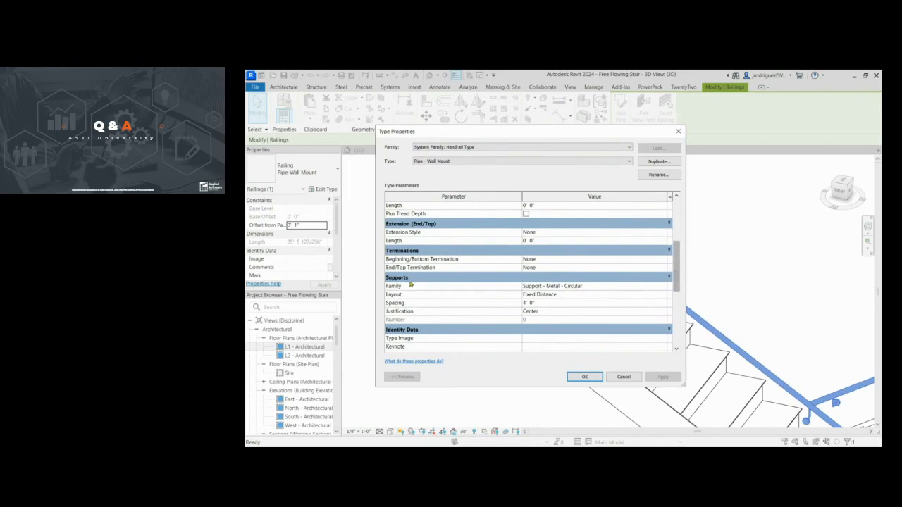
{"action": "left_click", "coordinate": [609, 286]}
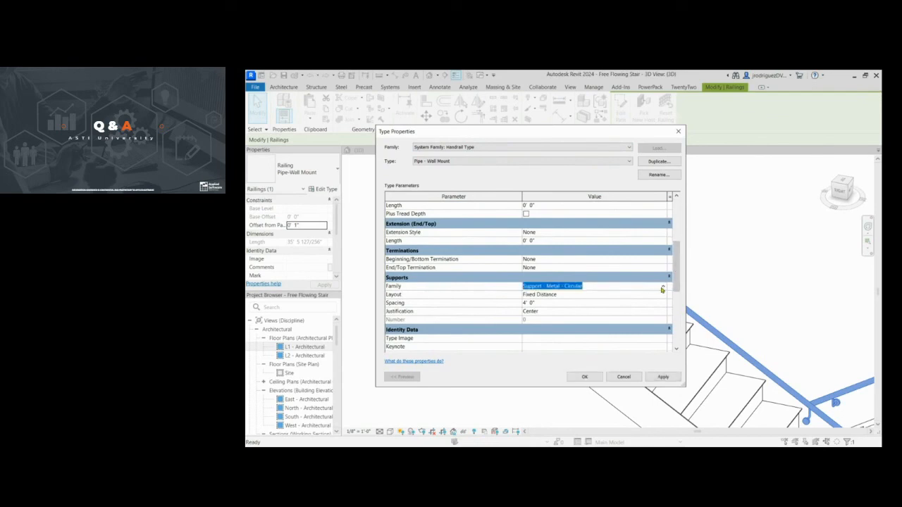
{"action": "left_click", "coordinate": [662, 290]}
{"action": "left_click", "coordinate": [589, 296]}
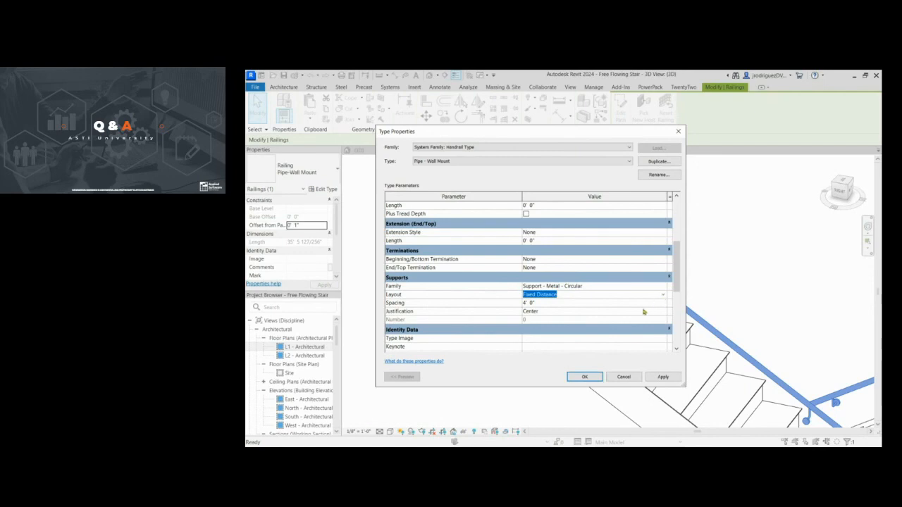
{"action": "left_click", "coordinate": [551, 303]}
{"action": "left_click", "coordinate": [557, 312]}
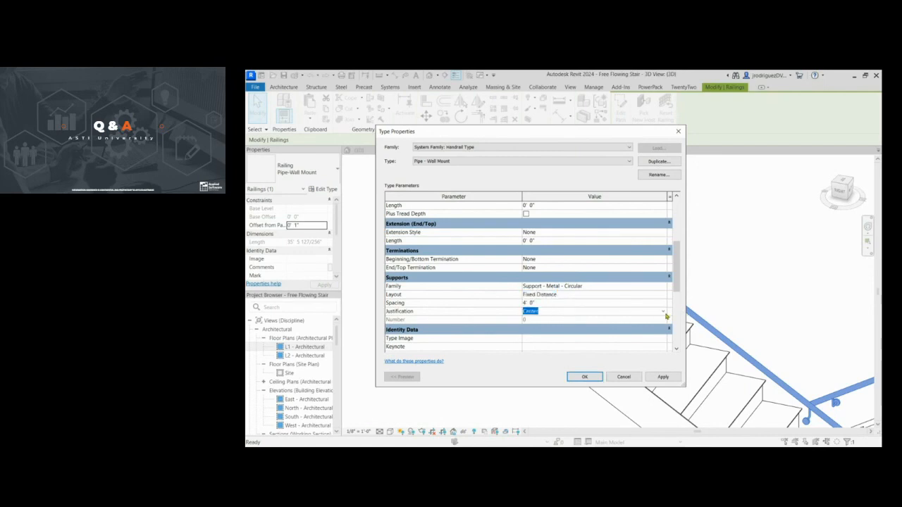